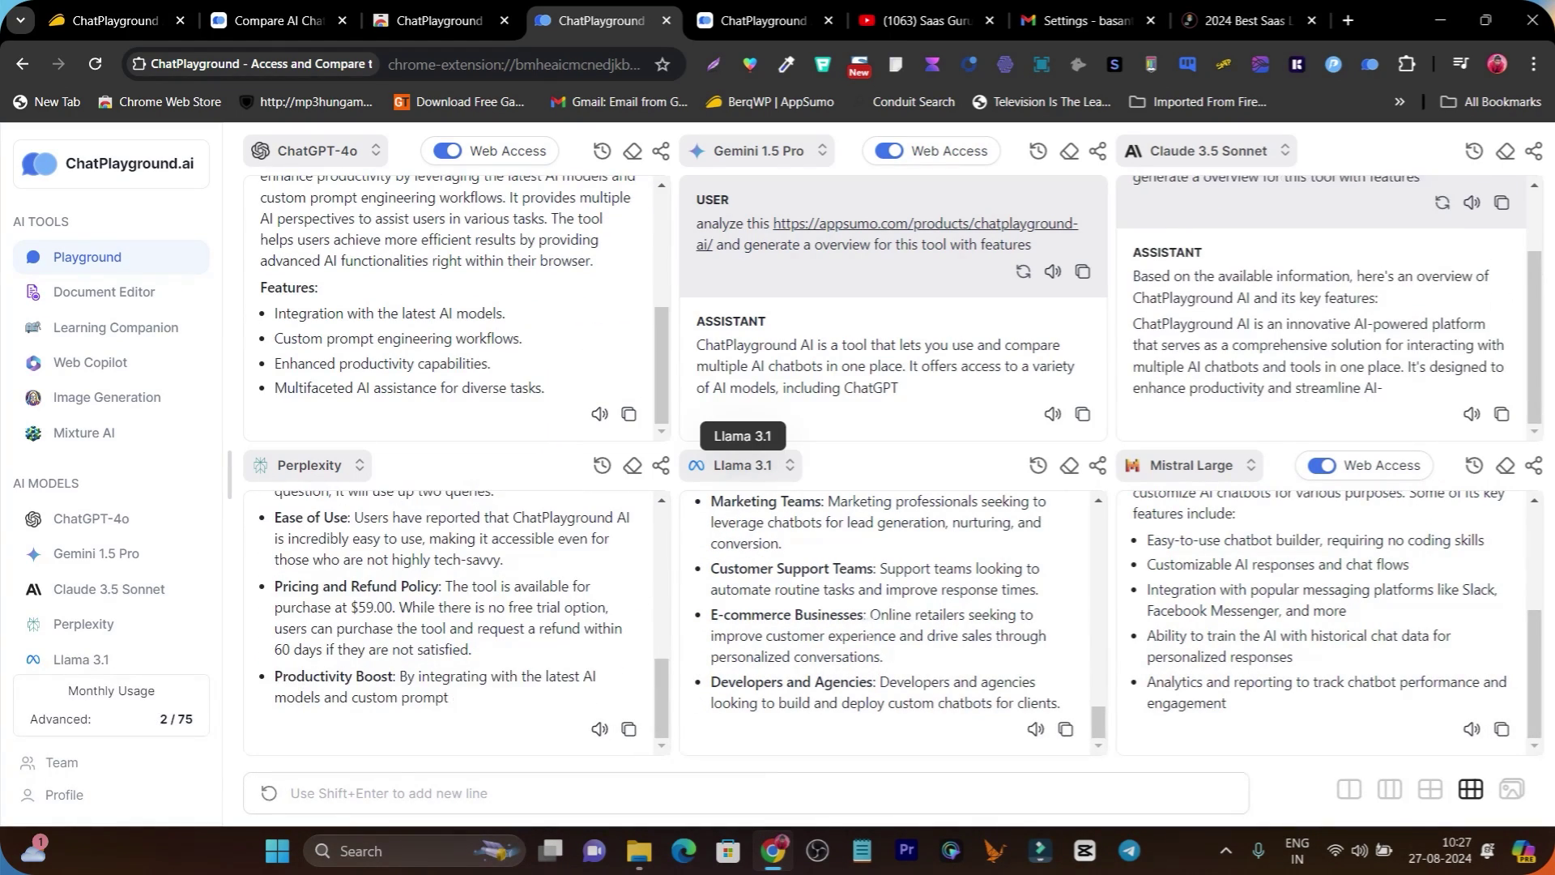
Scroll the chat responses and toggle ChatGPT-4o's web access off and back on
scroll(640, 506, "up", 5)
scroll(565, 382, "up", 4)
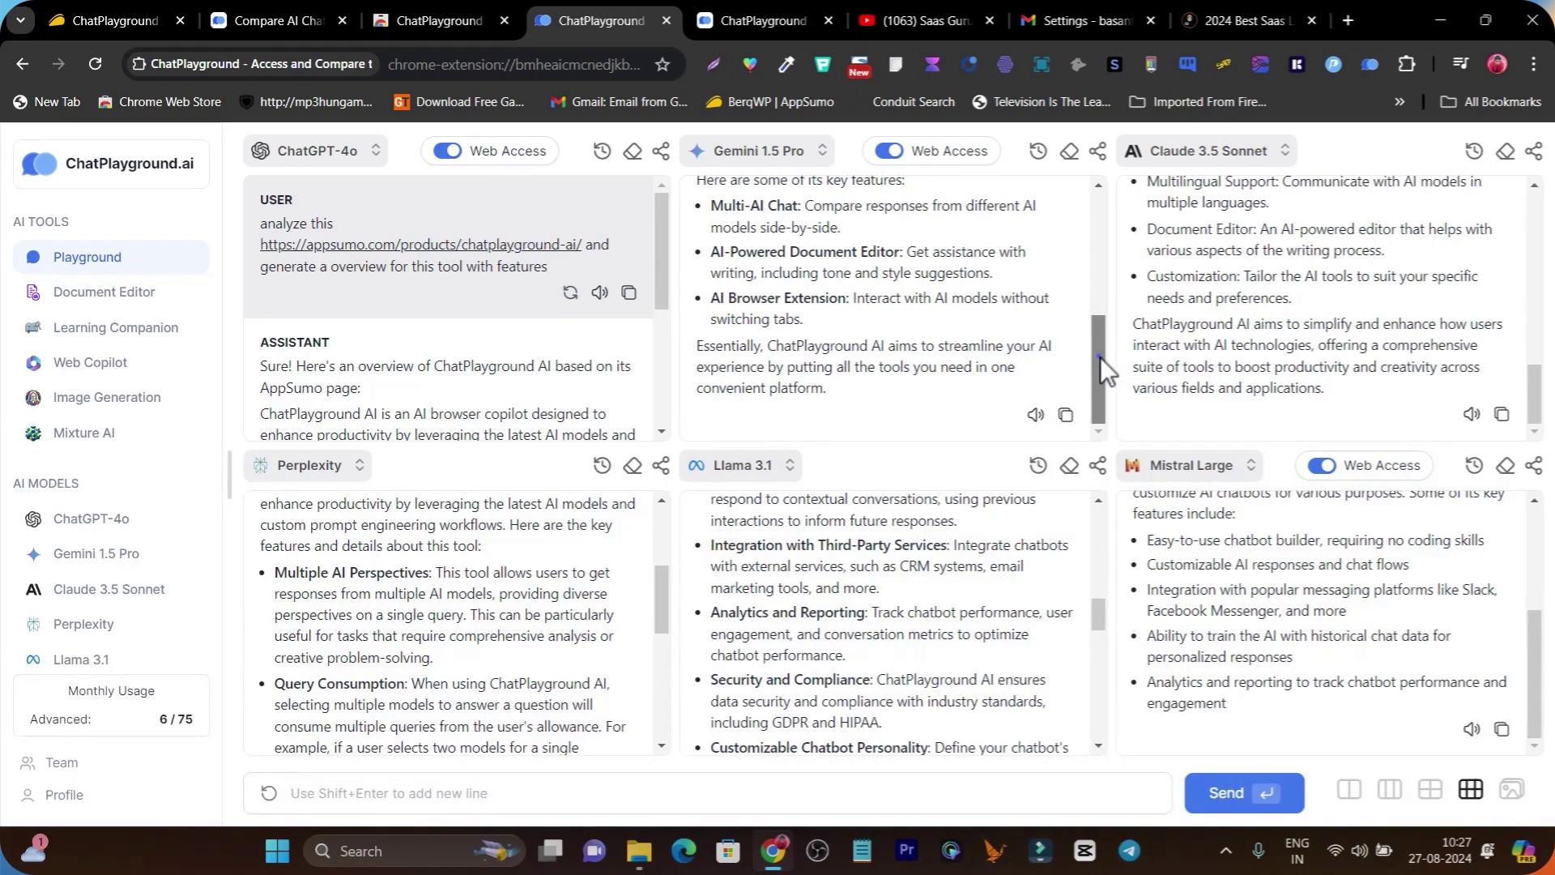
left_click_drag(1100, 357, 1101, 328)
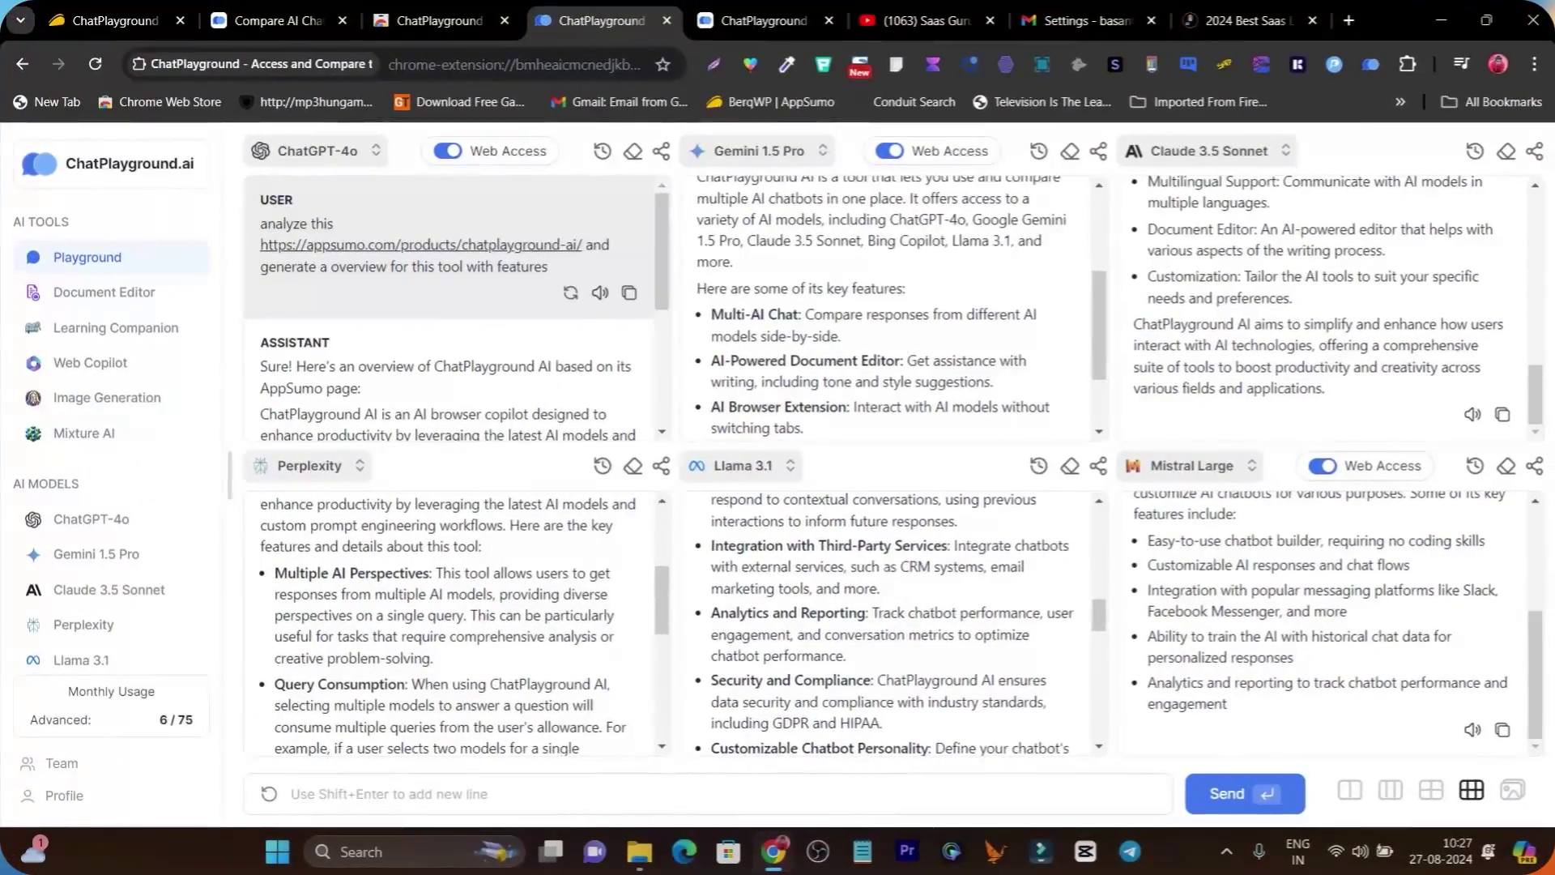
scroll(875, 527, "up", 3)
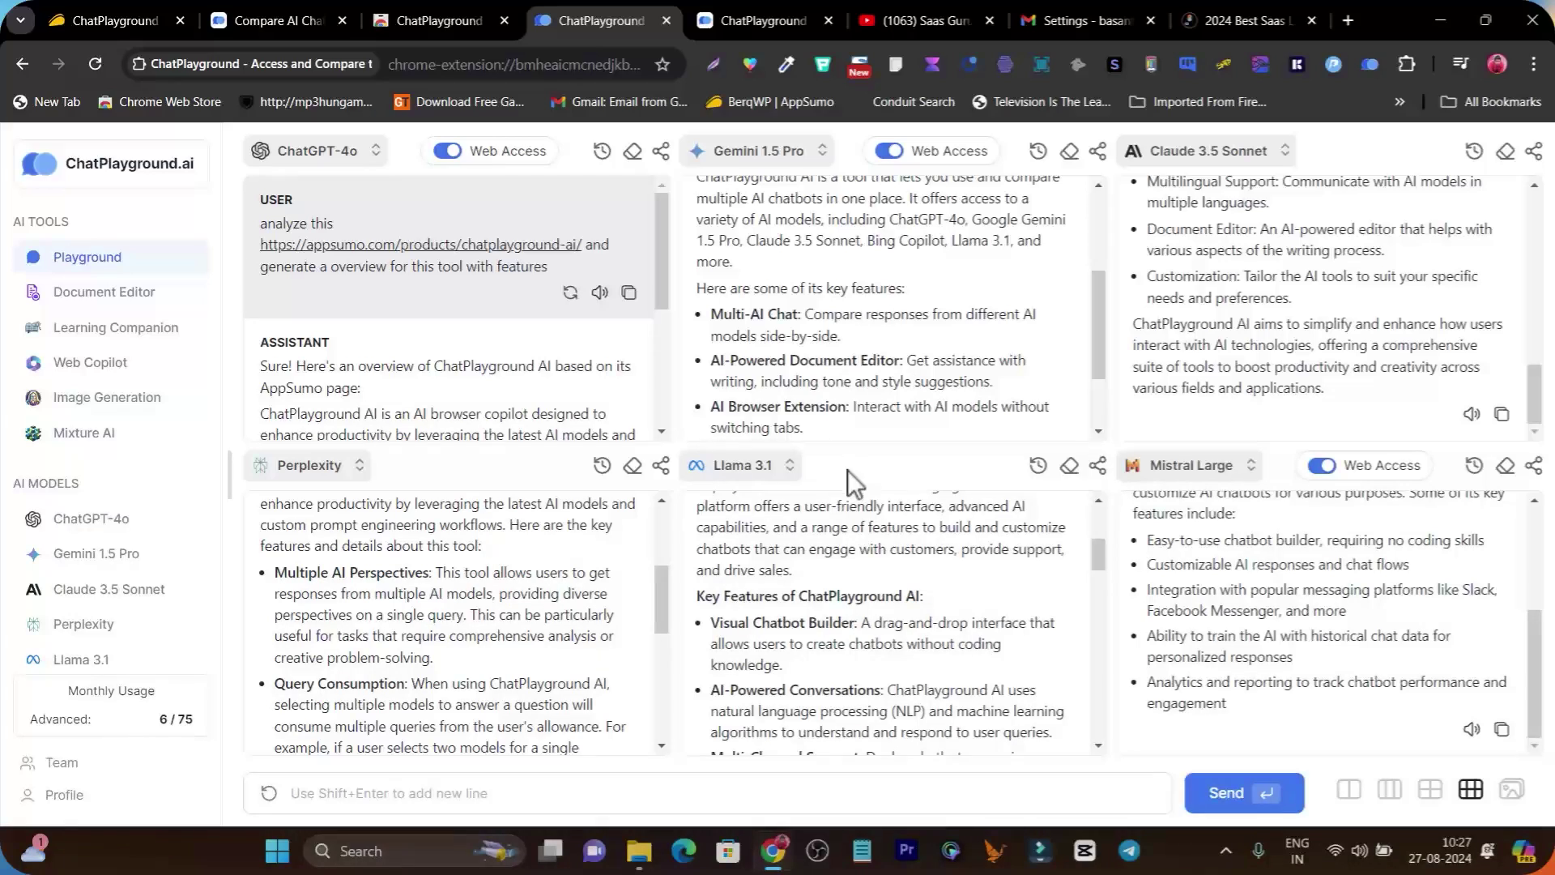
scroll(688, 572, "up", 3)
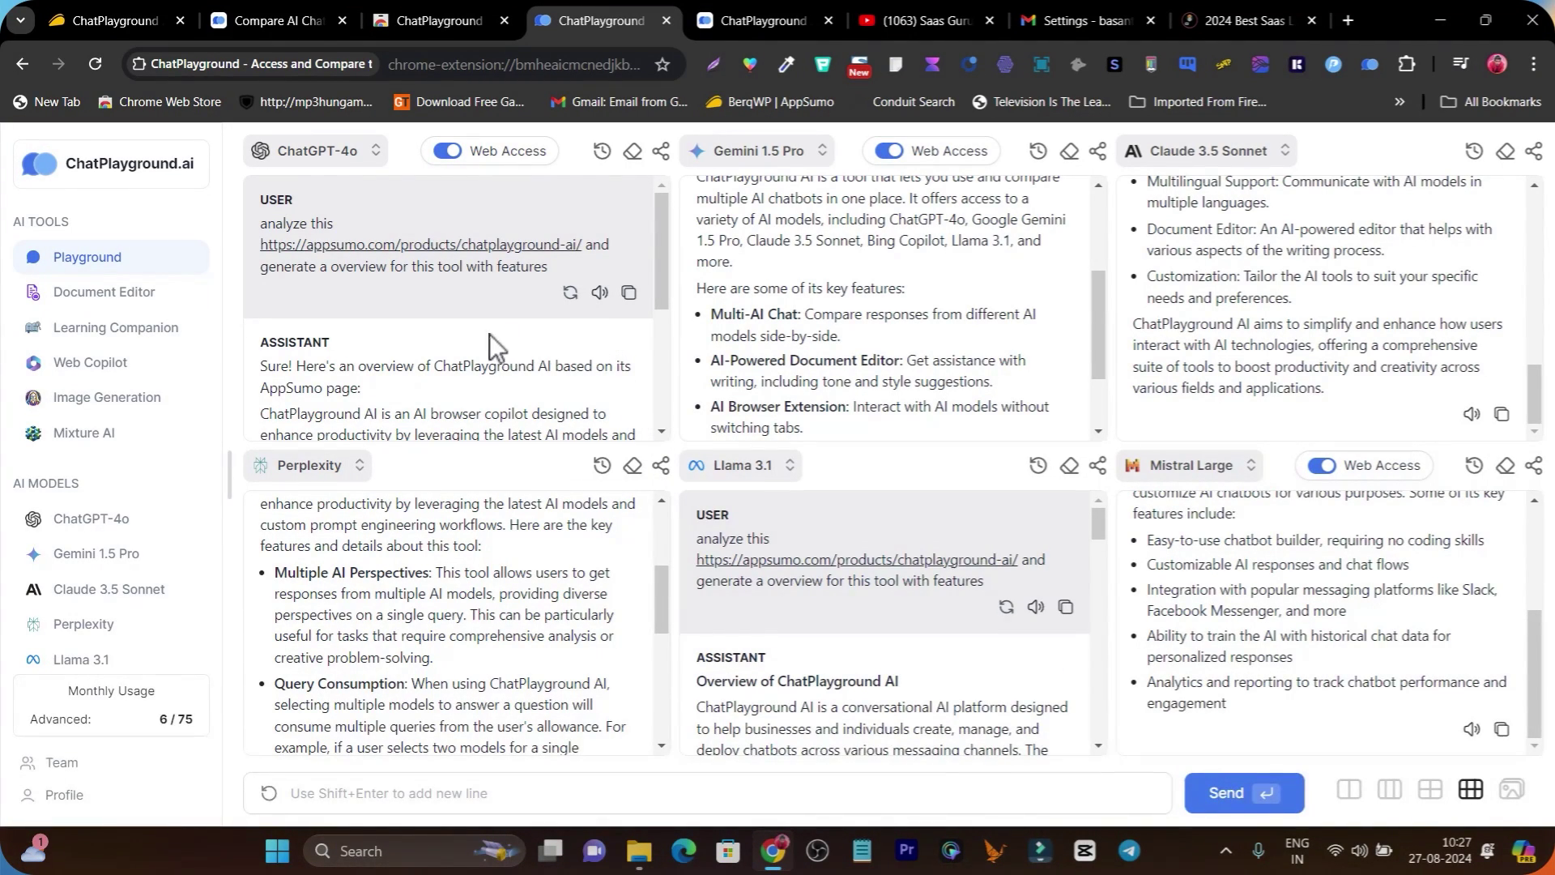
scroll(480, 519, "down", 2)
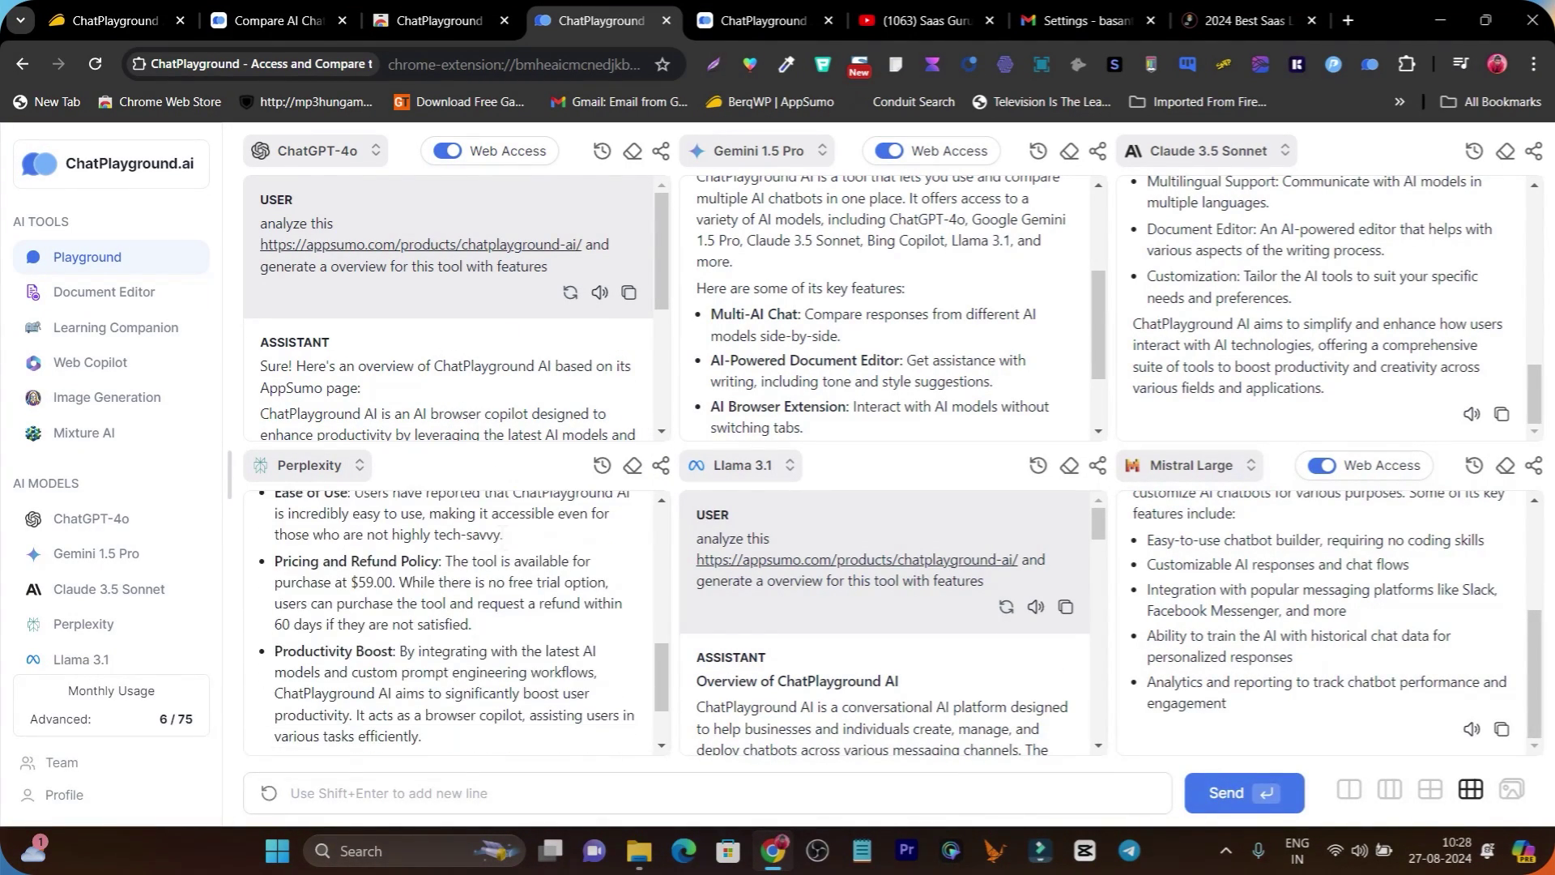
scroll(480, 519, "up", 5)
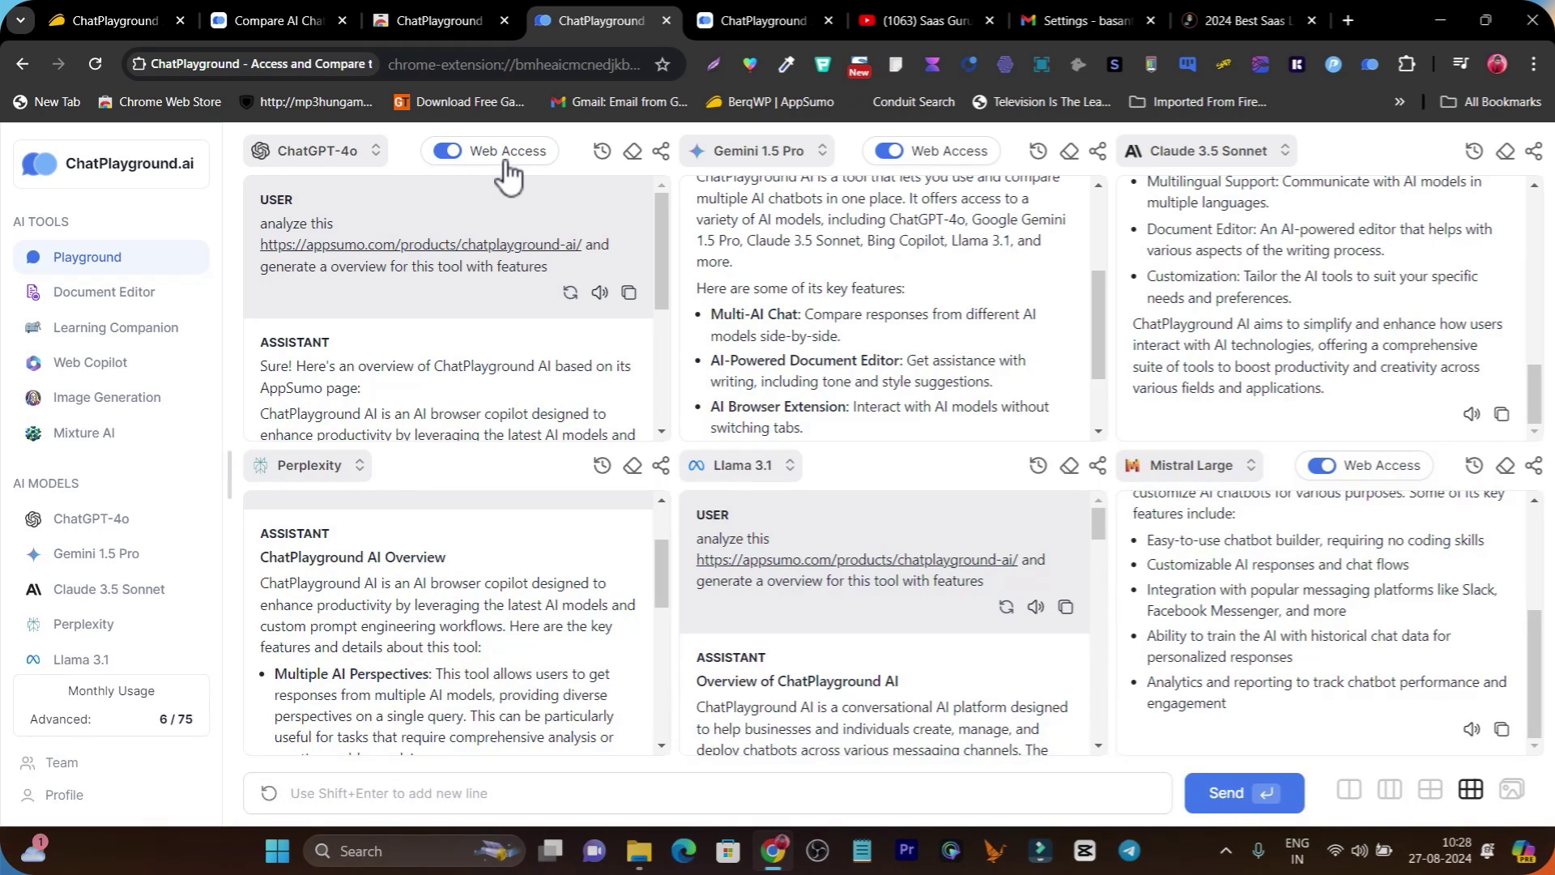
left_click(450, 152)
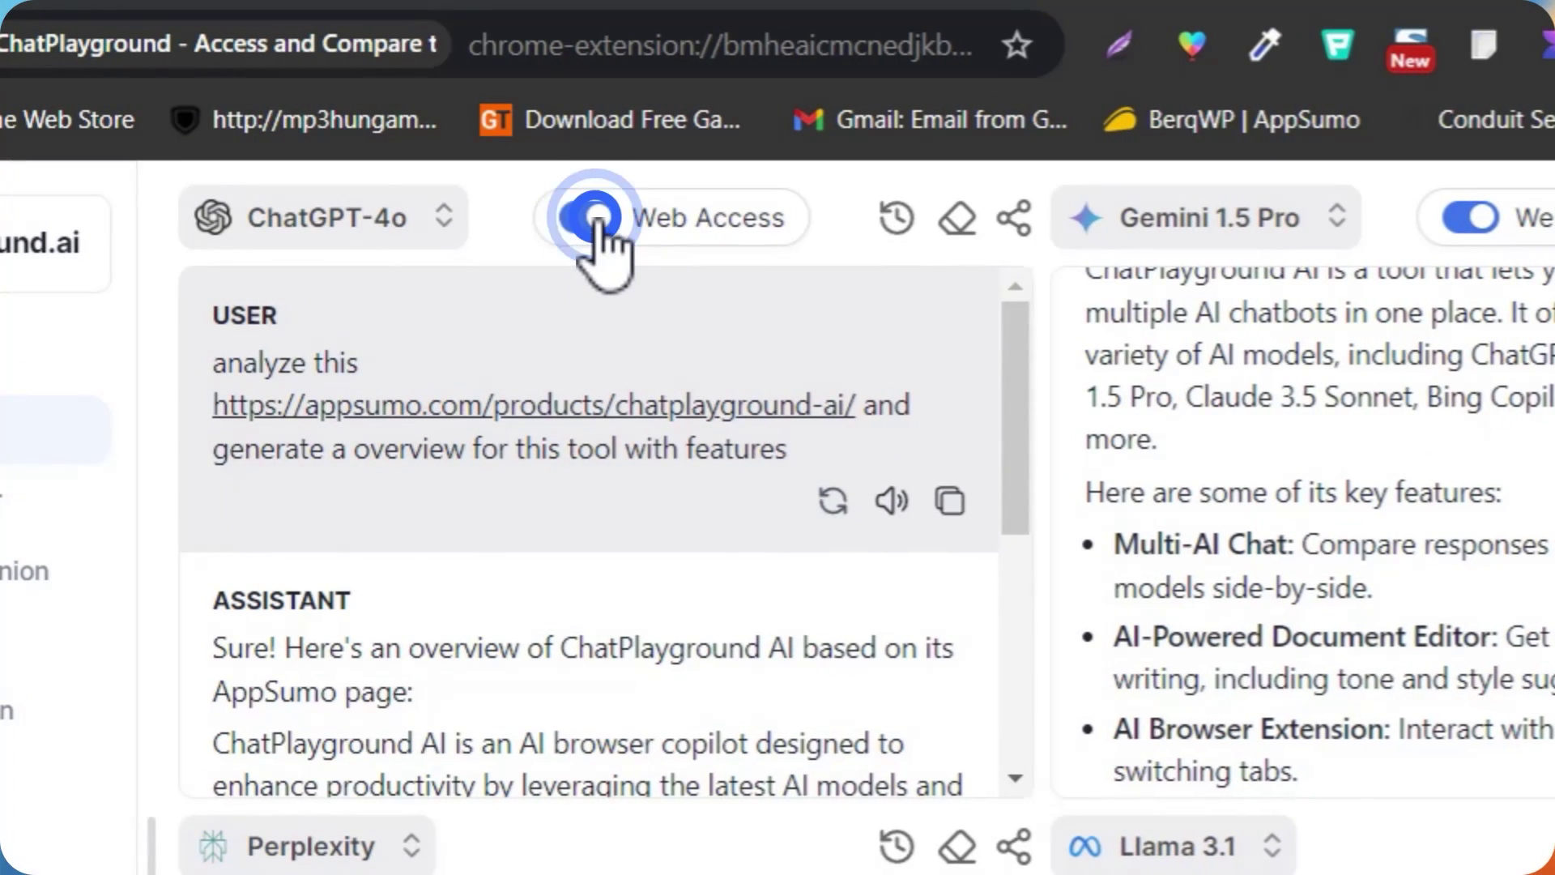
left_click(451, 152)
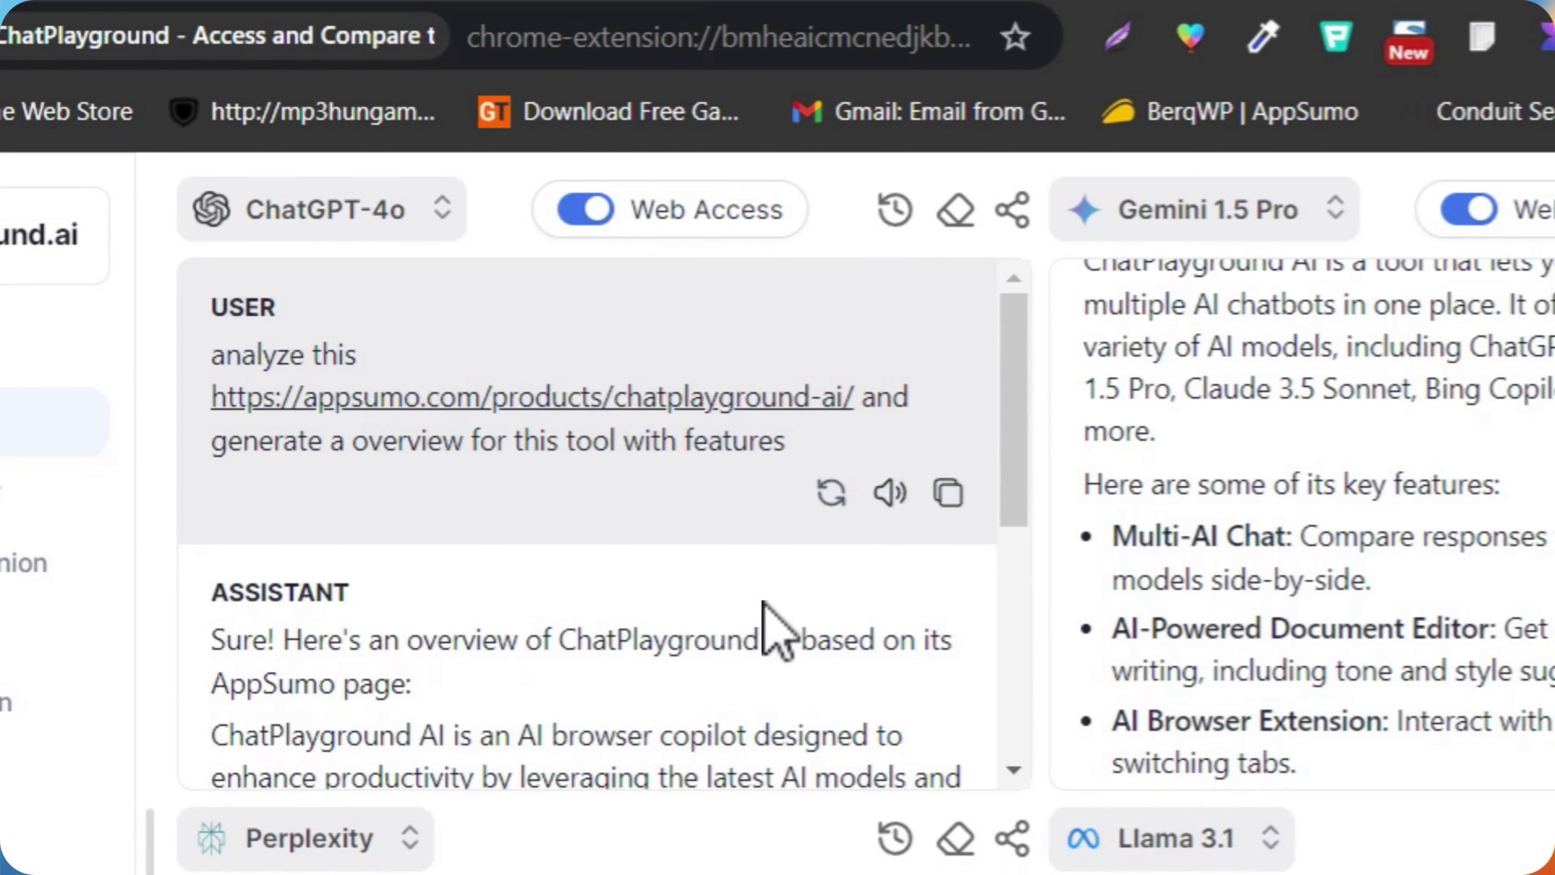
Switch to the chatplayground.ai site comparing $105/mo separate subscriptions against $13/mo
scroll(758, 632, "down", 5)
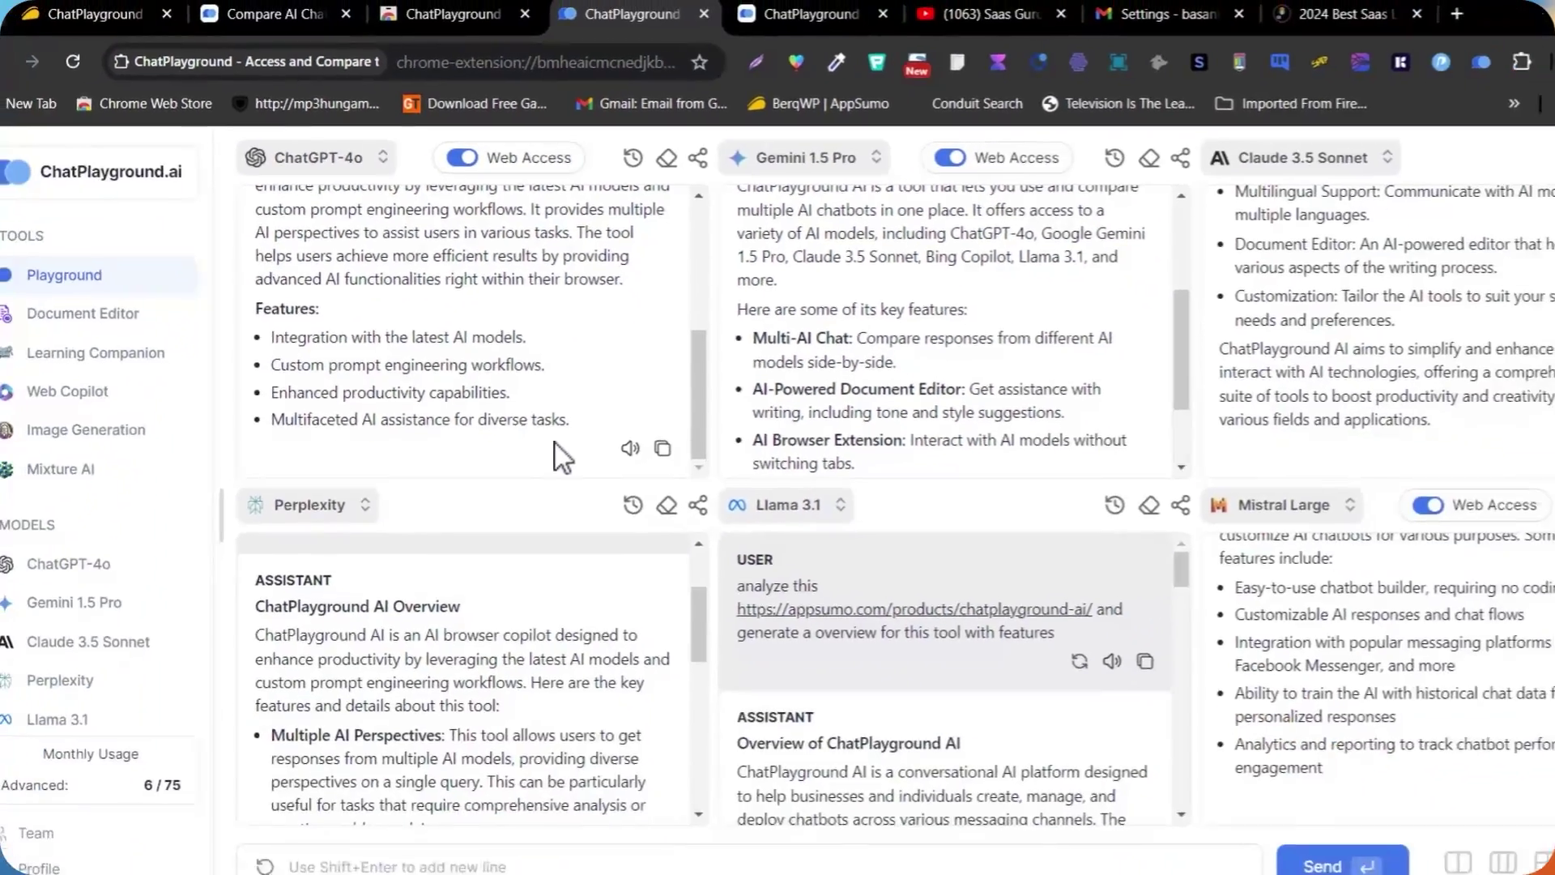
scroll(531, 450, "up", 3)
scroll(542, 337, "up", 1)
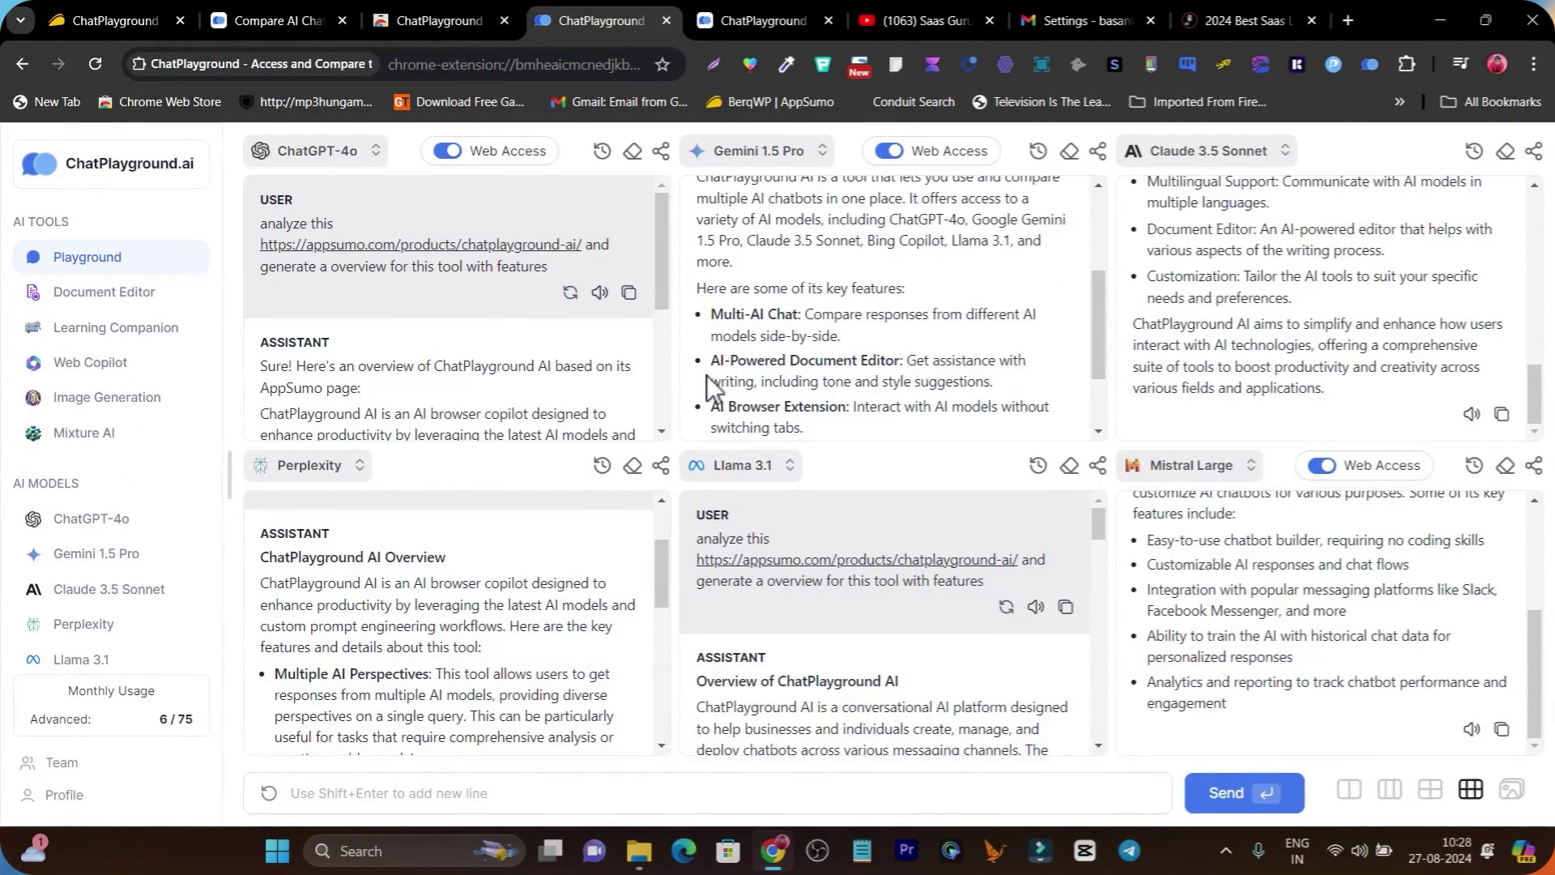
scroll(706, 376, "up", 5)
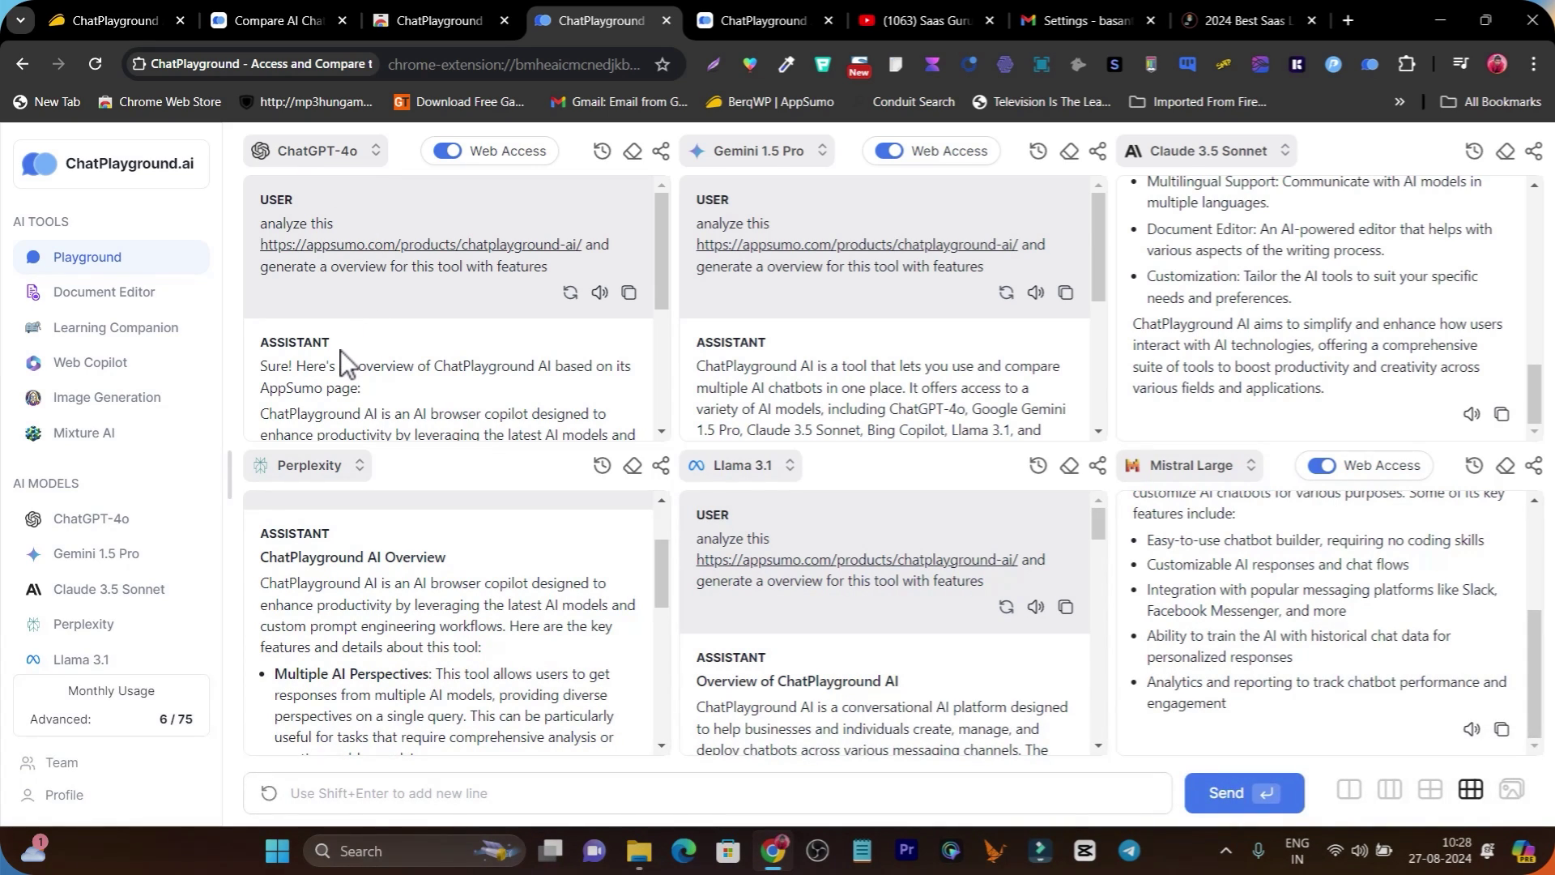
scroll(342, 350, "down", 5)
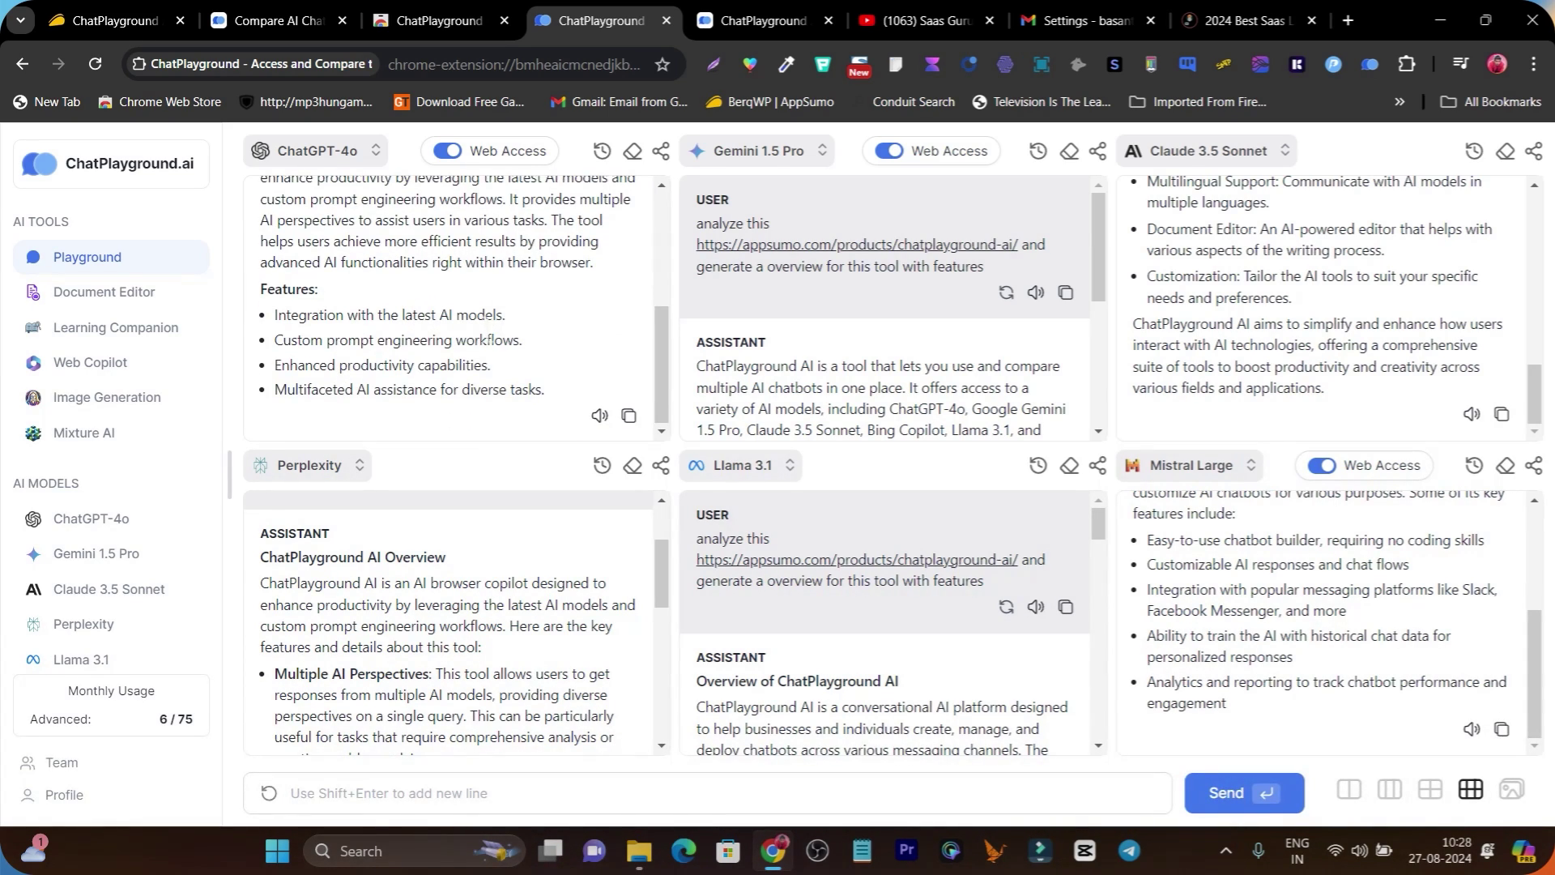
scroll(490, 332, "up", 5)
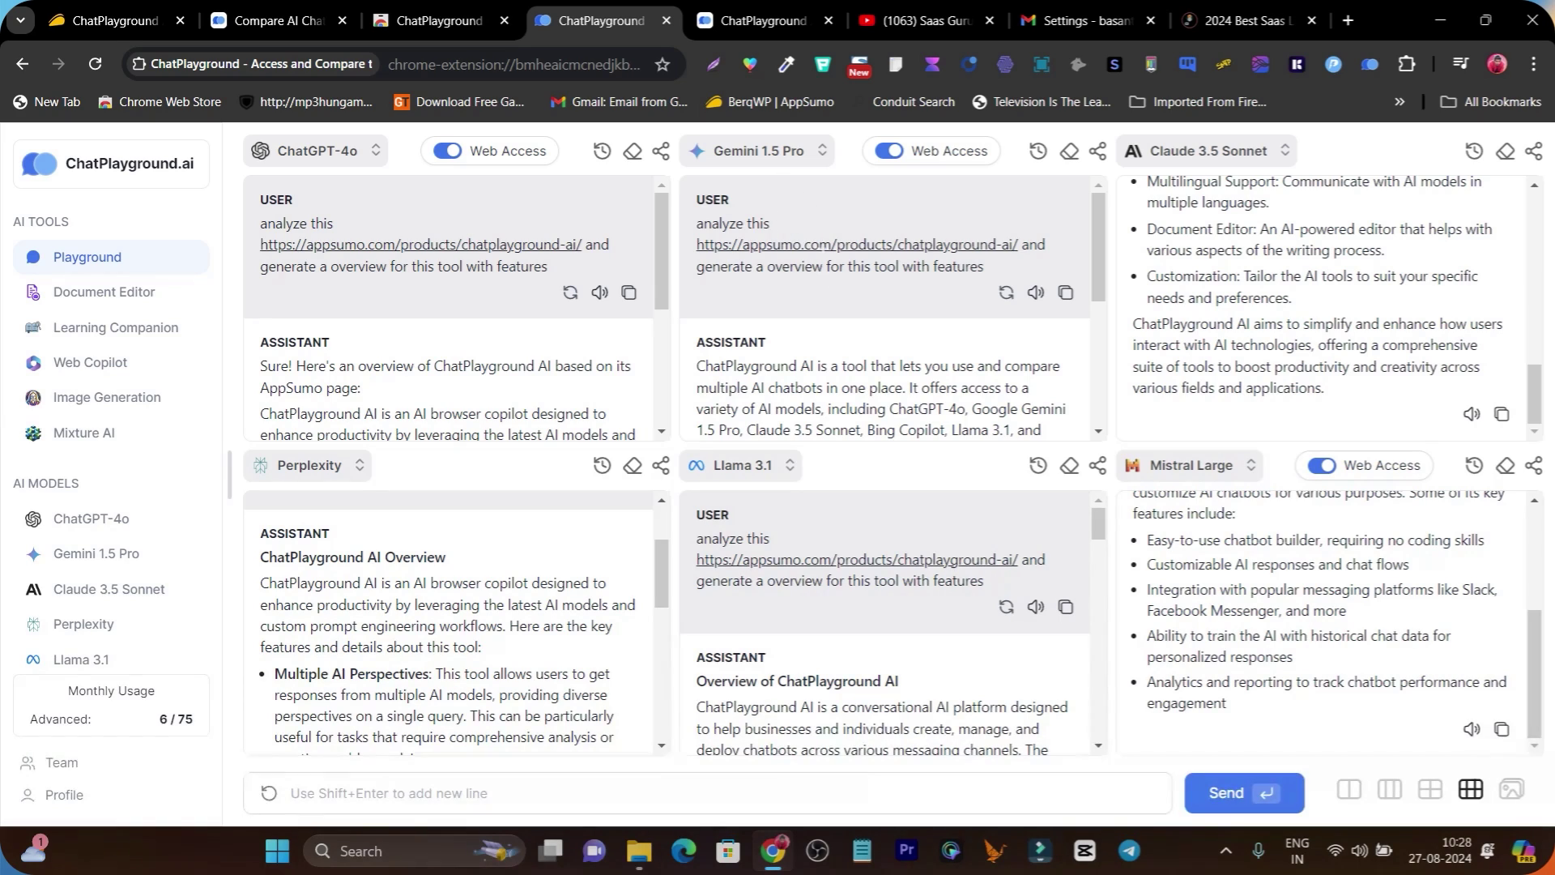
scroll(872, 298, "down", 5)
scroll(917, 313, "up", 5)
scroll(1329, 308, "up", 10)
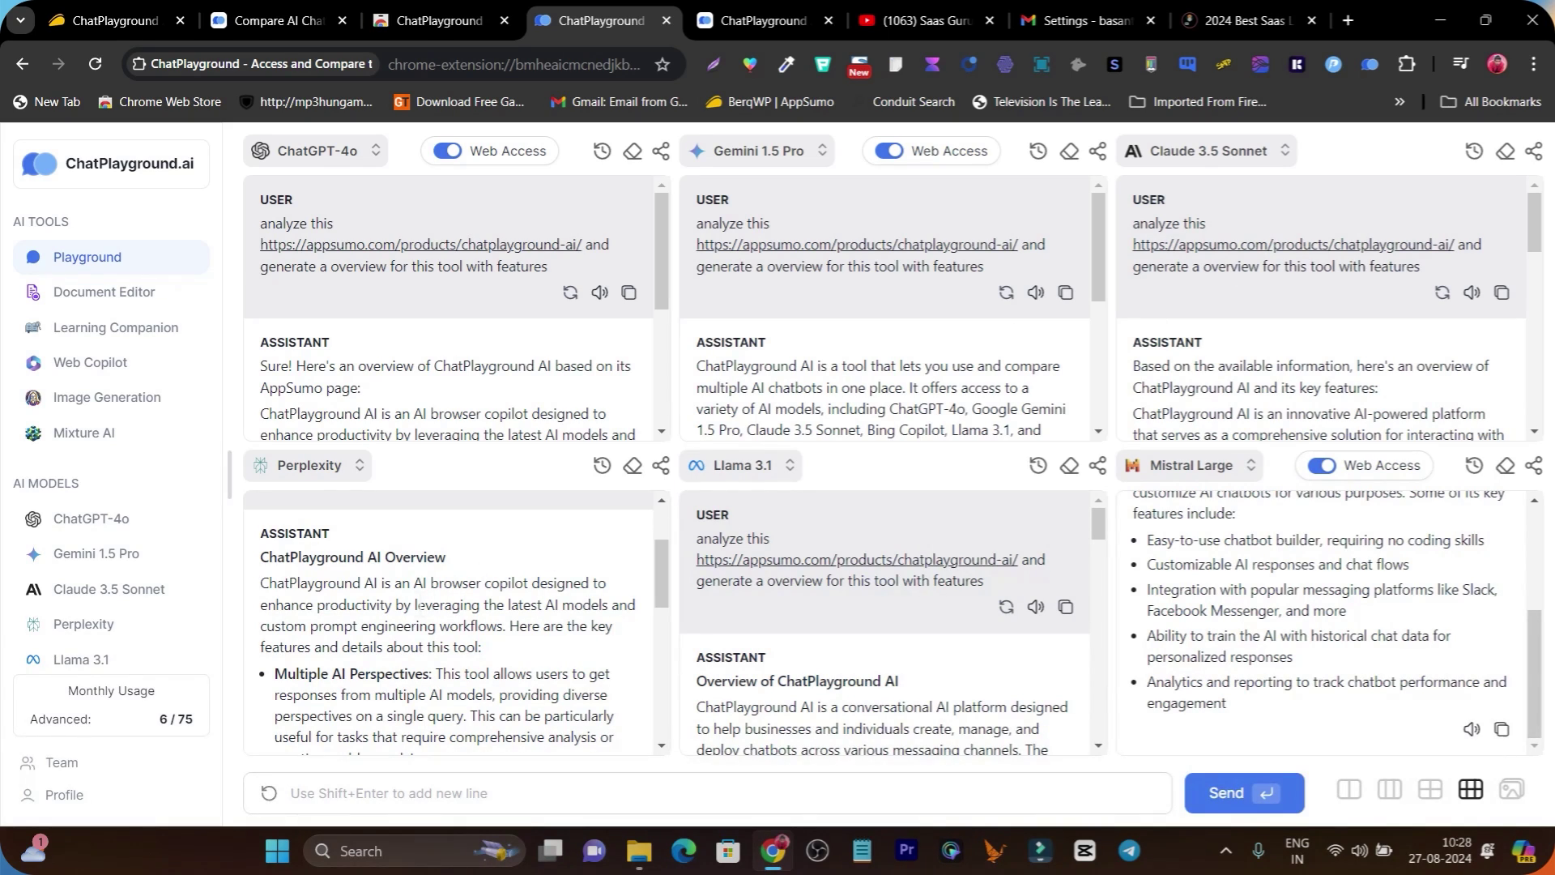
scroll(419, 605, "down", 5)
scroll(874, 610, "down", 5)
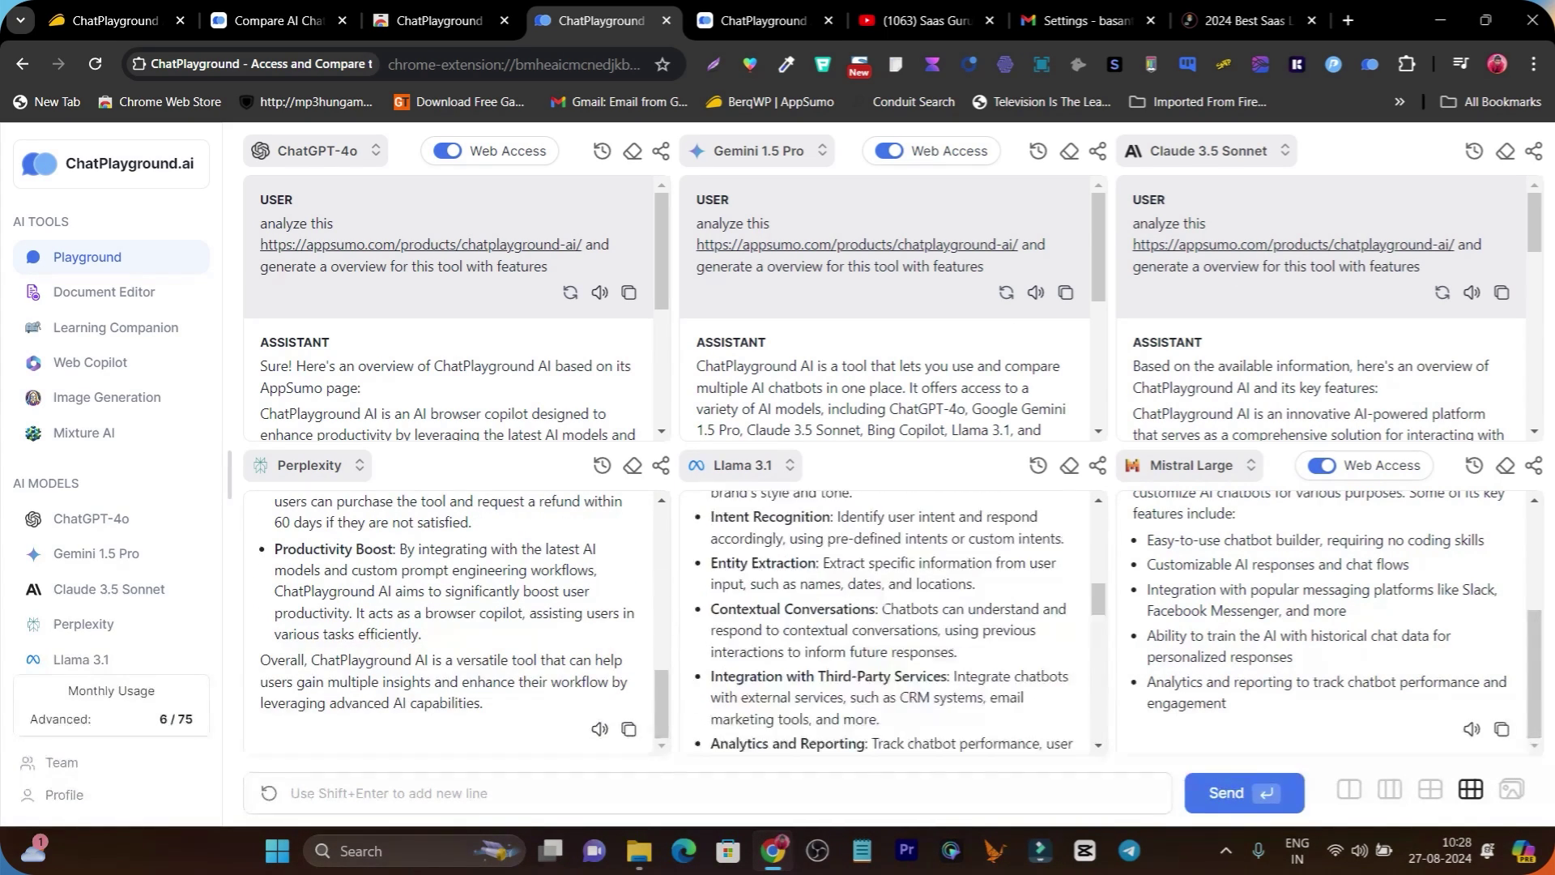
scroll(891, 622, "down", 2)
scroll(1272, 575, "up", 5)
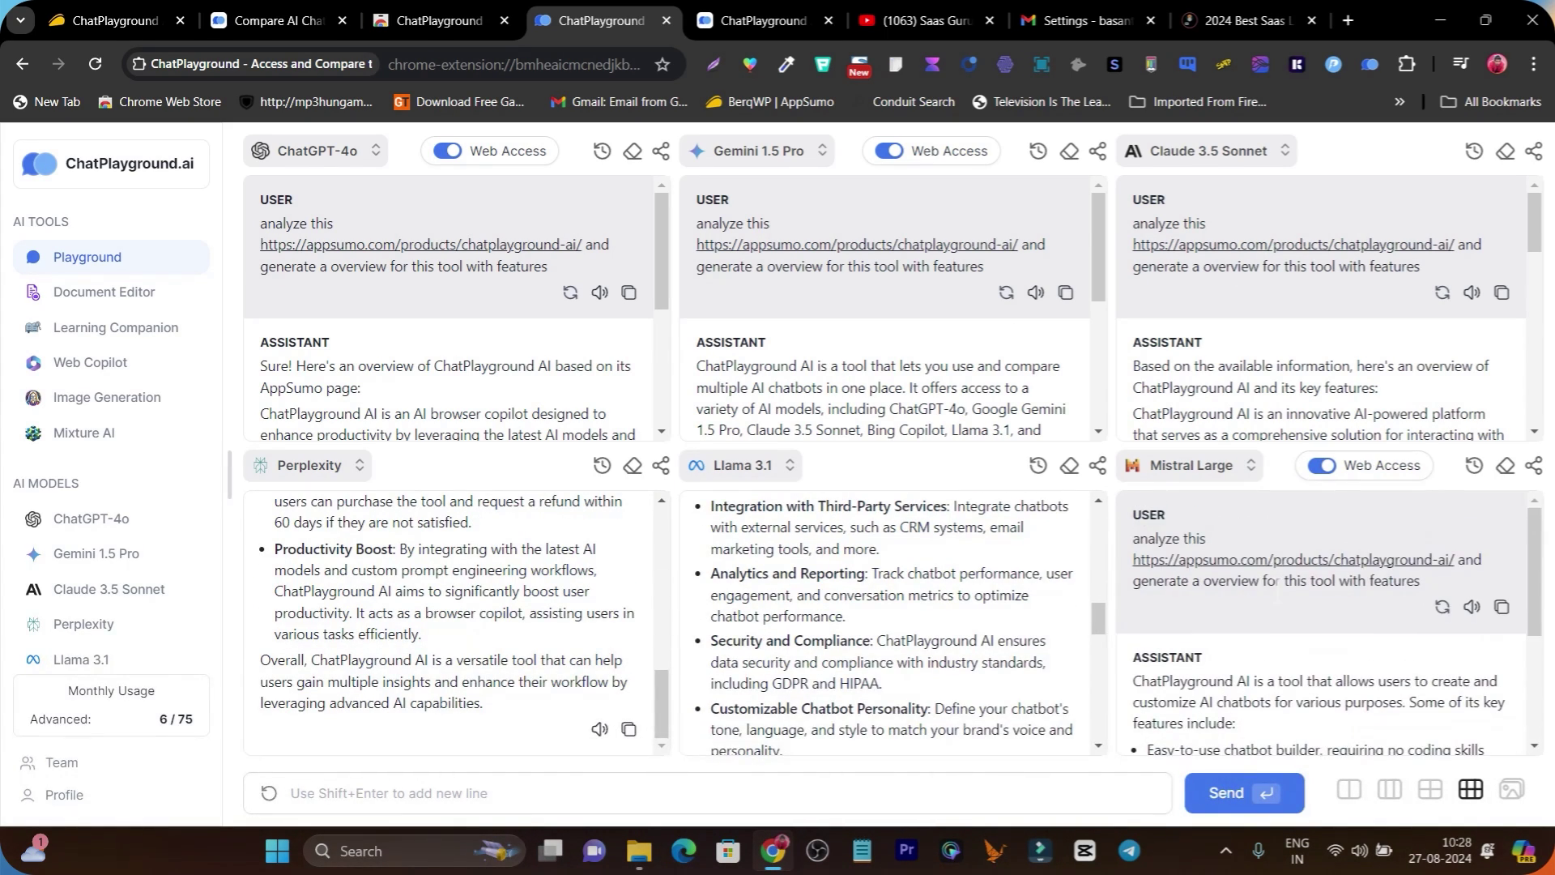
scroll(891, 624, "up", 3)
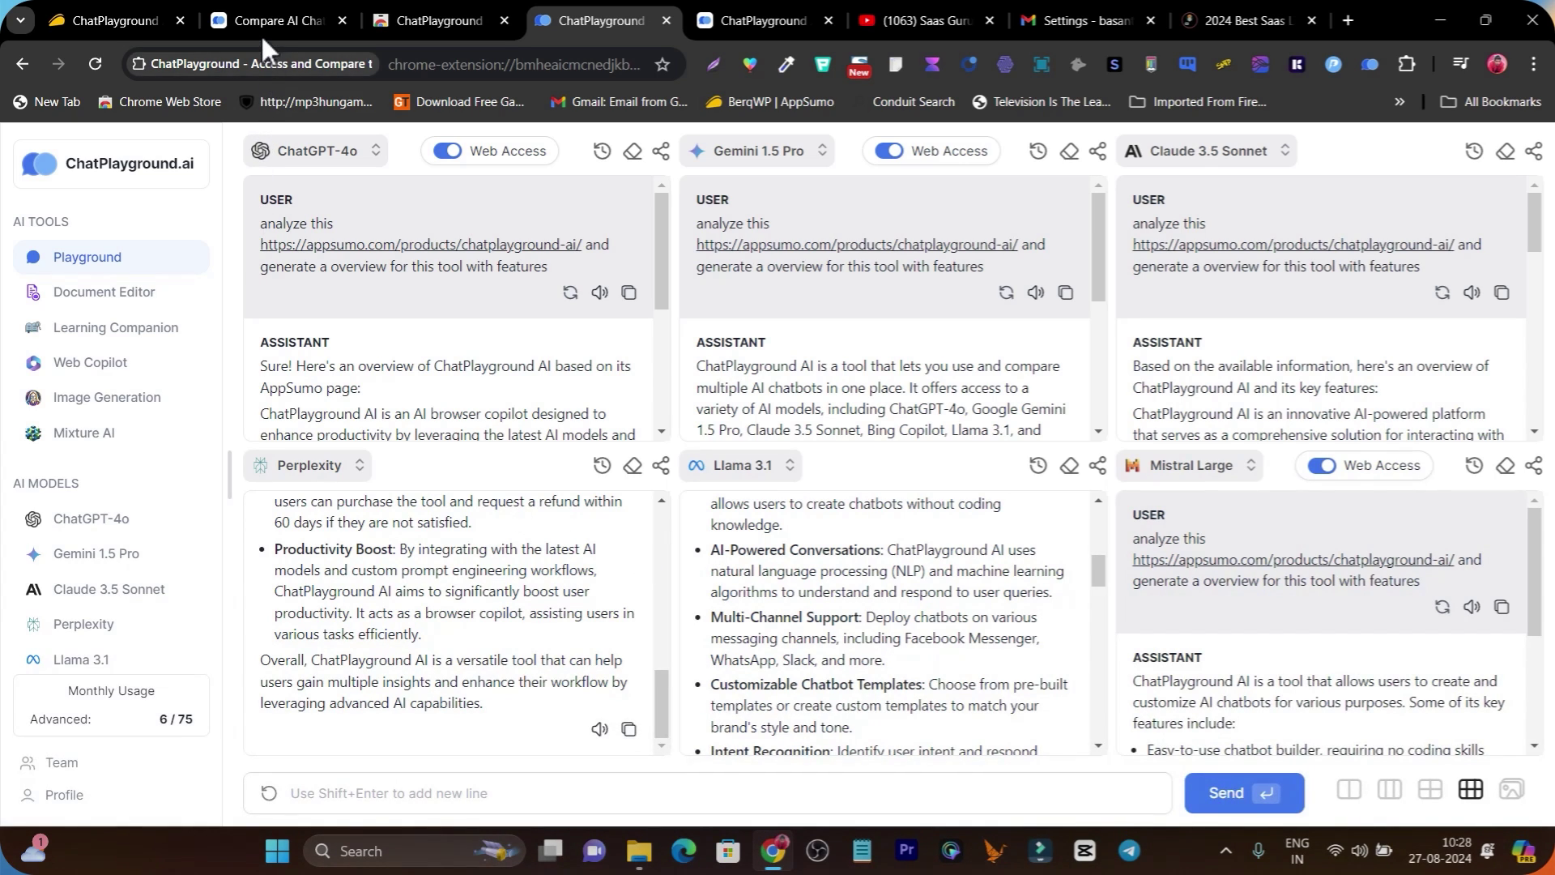
left_click(260, 11)
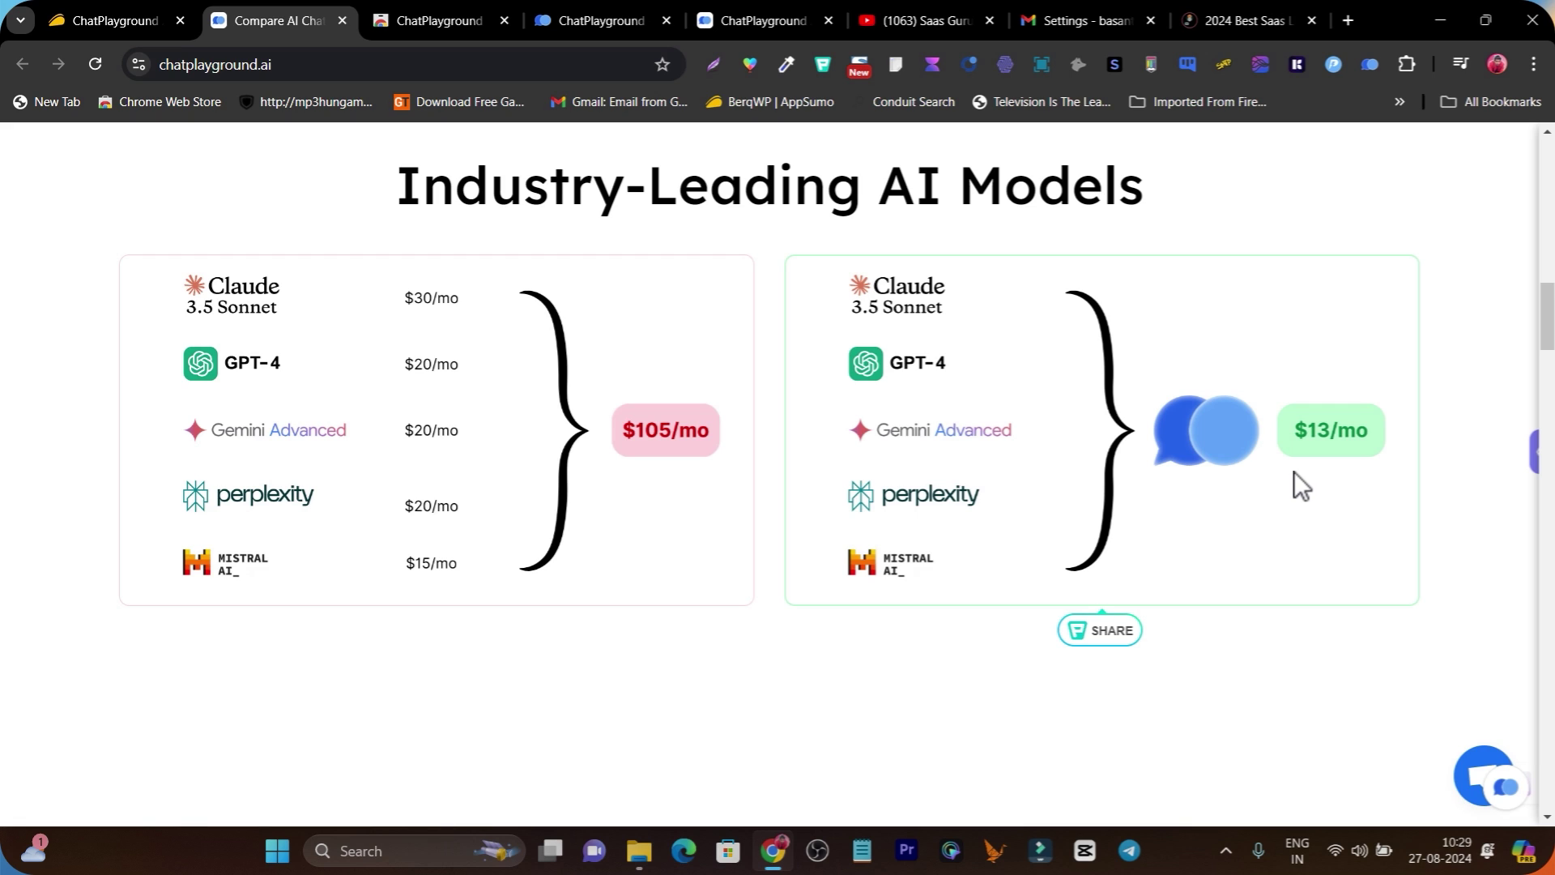
Scroll the chatplayground.ai pricing page past the plan cards to the feature comparison table
scroll(779, 478, "up", 8)
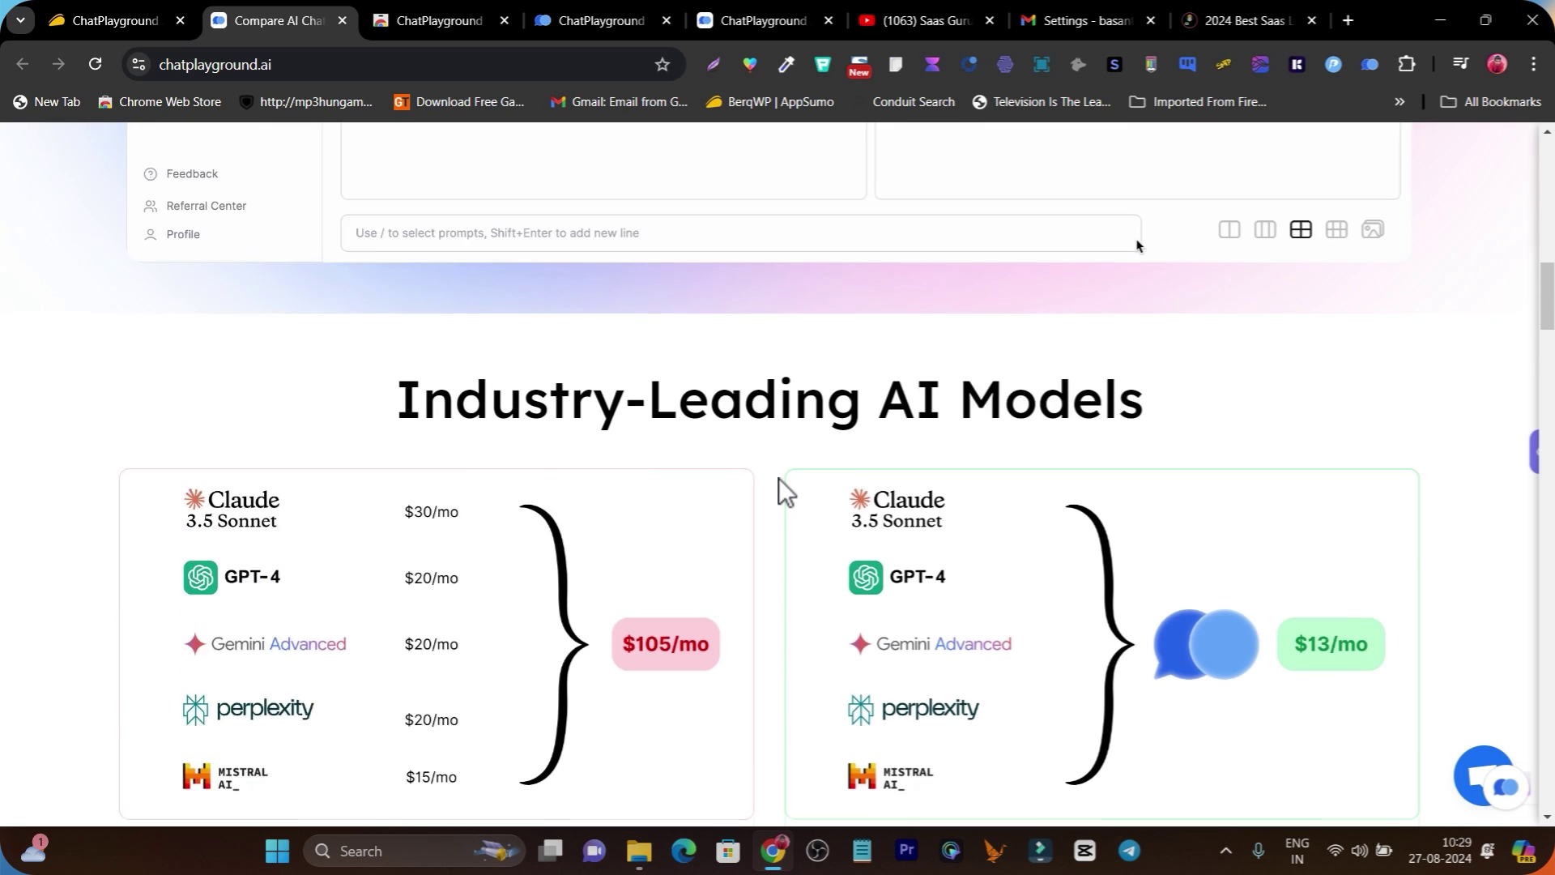
scroll(773, 499, "up", 10)
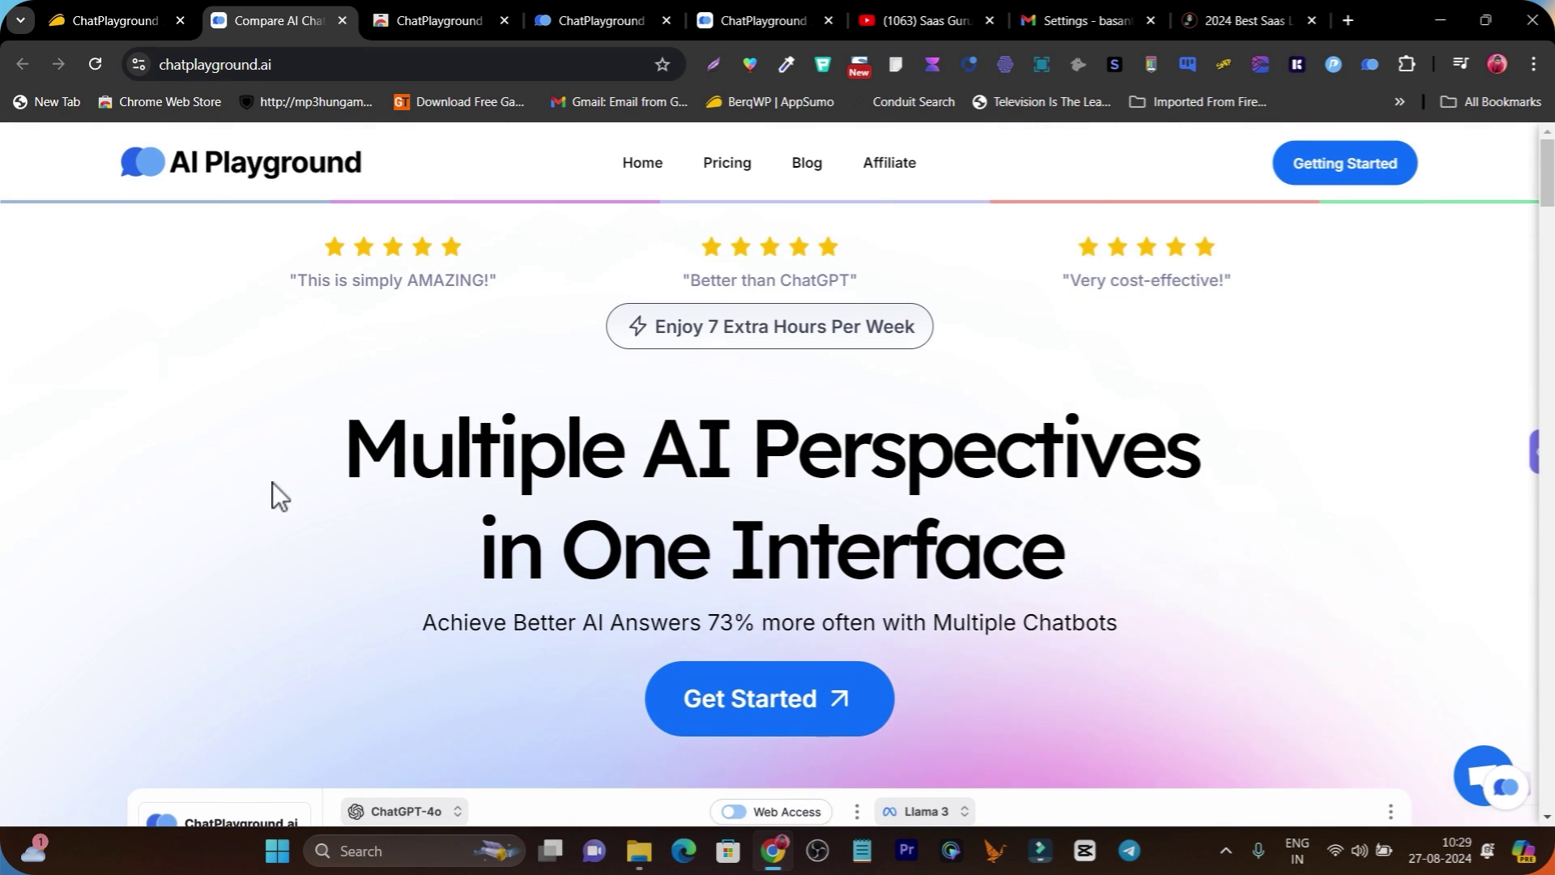
scroll(1081, 481, "down", 4)
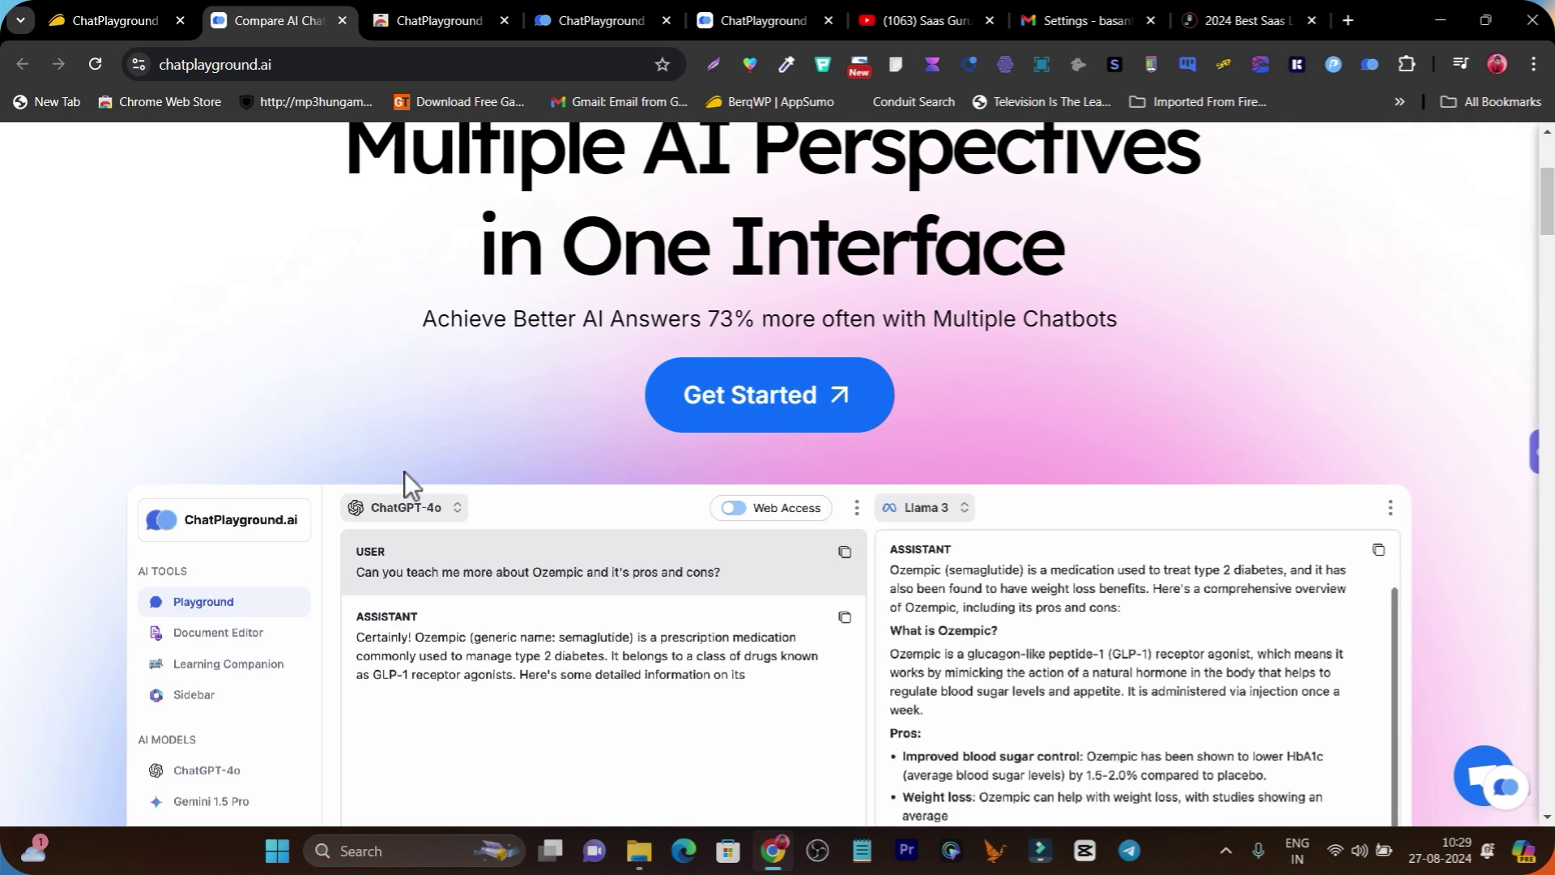
scroll(264, 306, "up", 4)
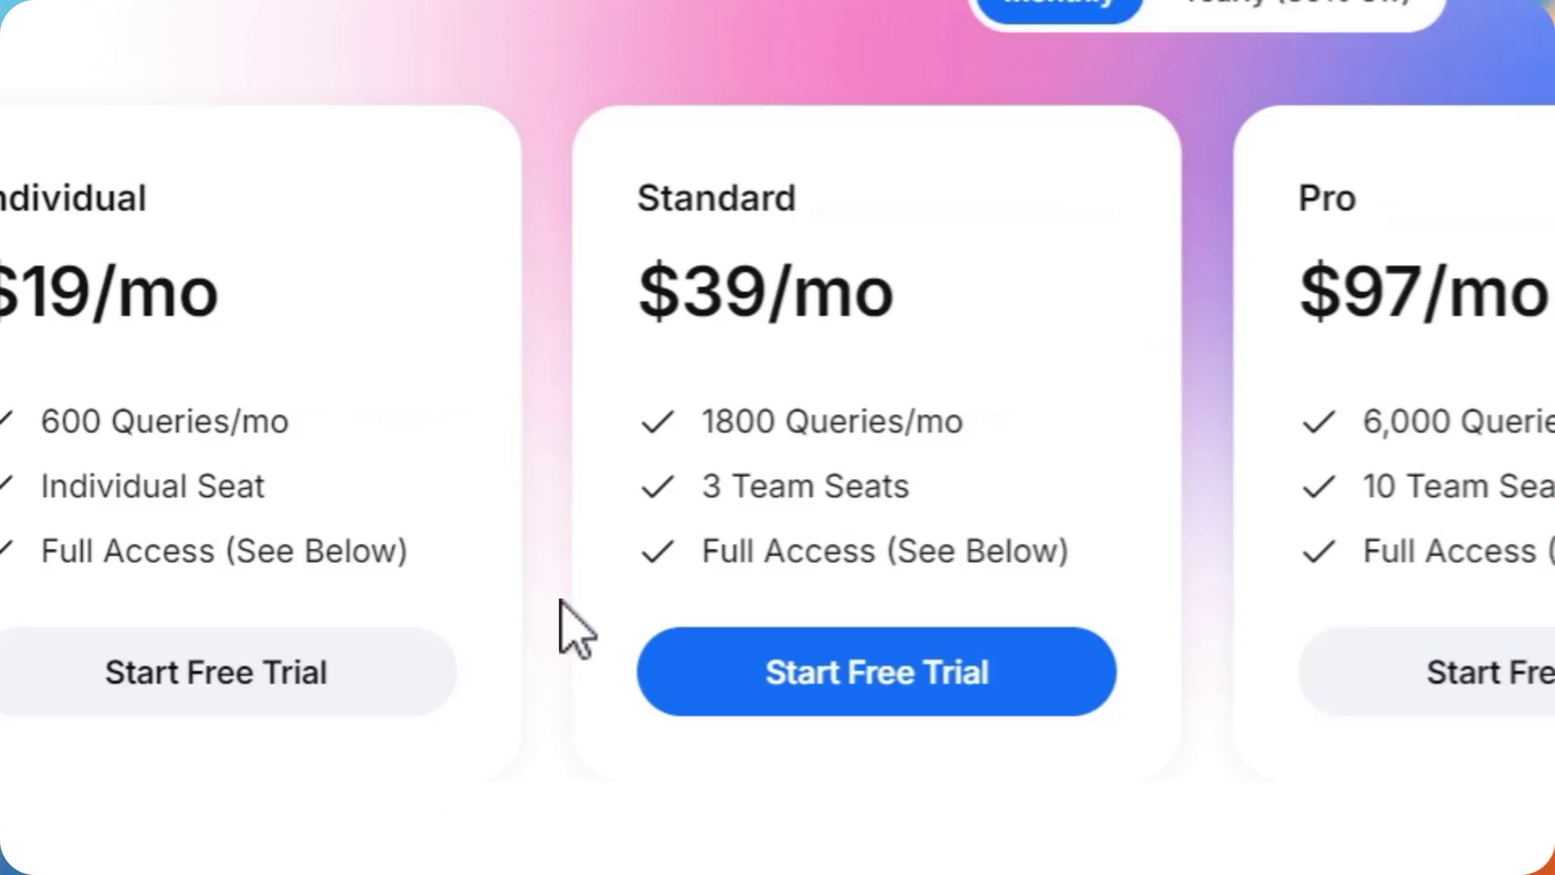
scroll(528, 427, "down", 5)
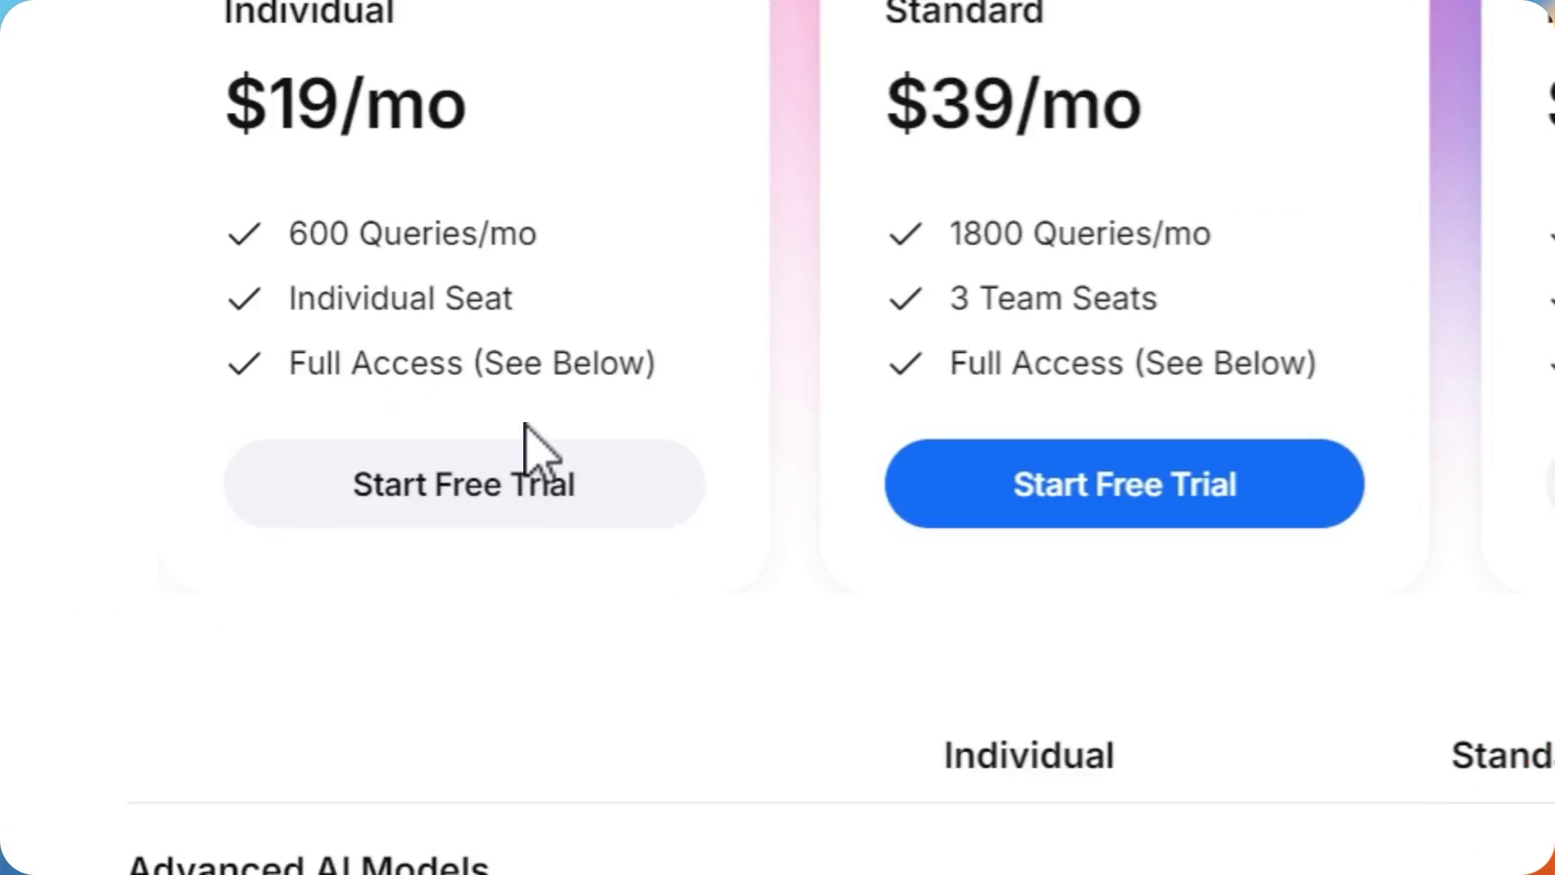
scroll(698, 385, "down", 10)
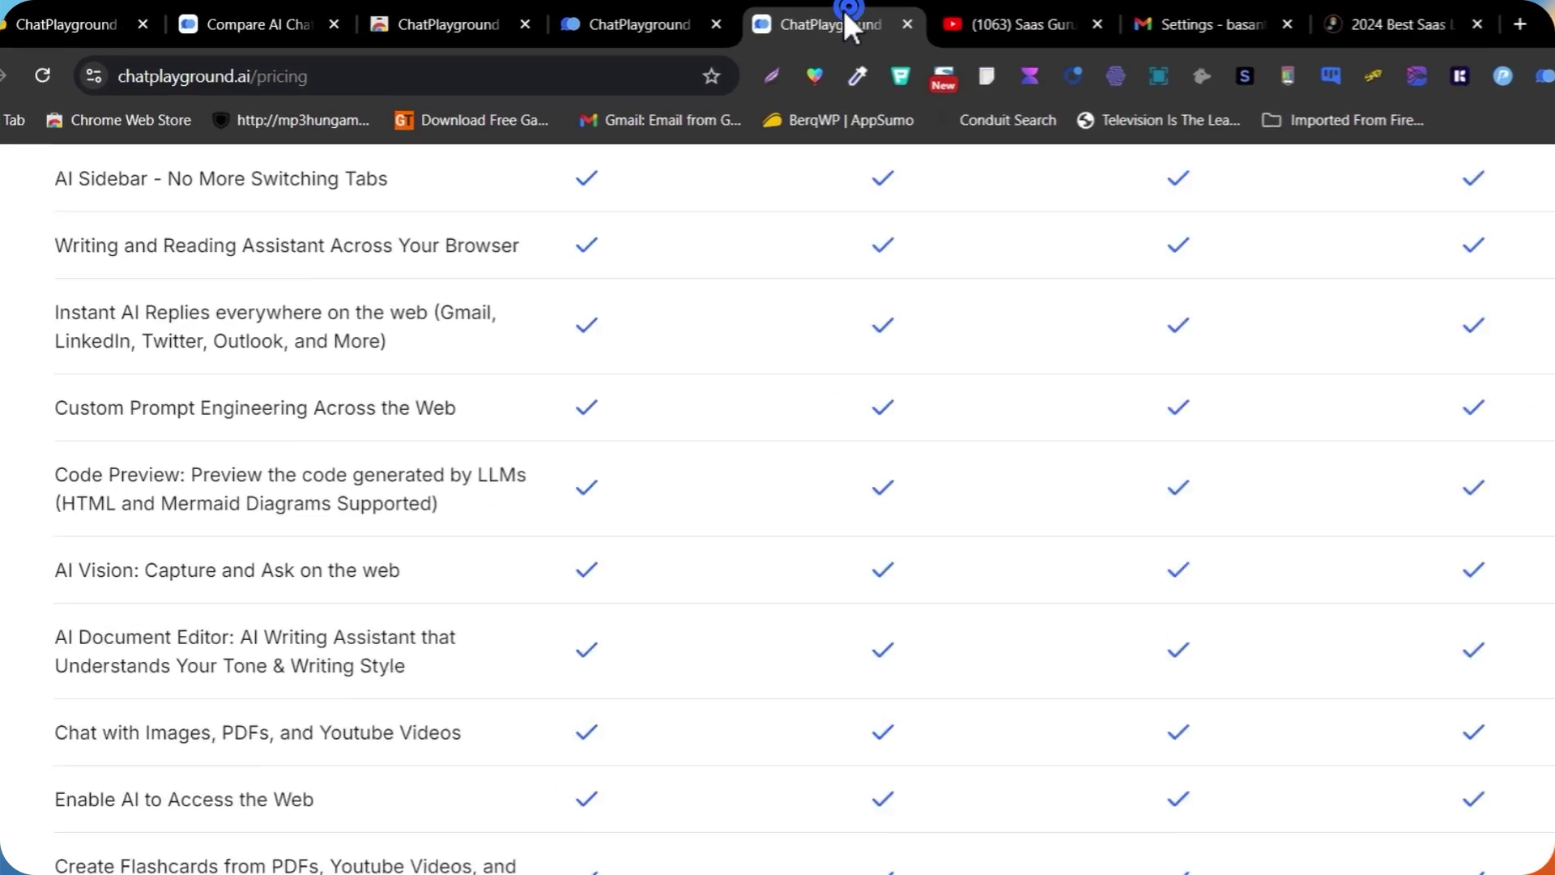
Back in the extension, view Document Editor, then open Learning Companion with flashcards, YouTube, PDF and notes tools
left_click(703, 34)
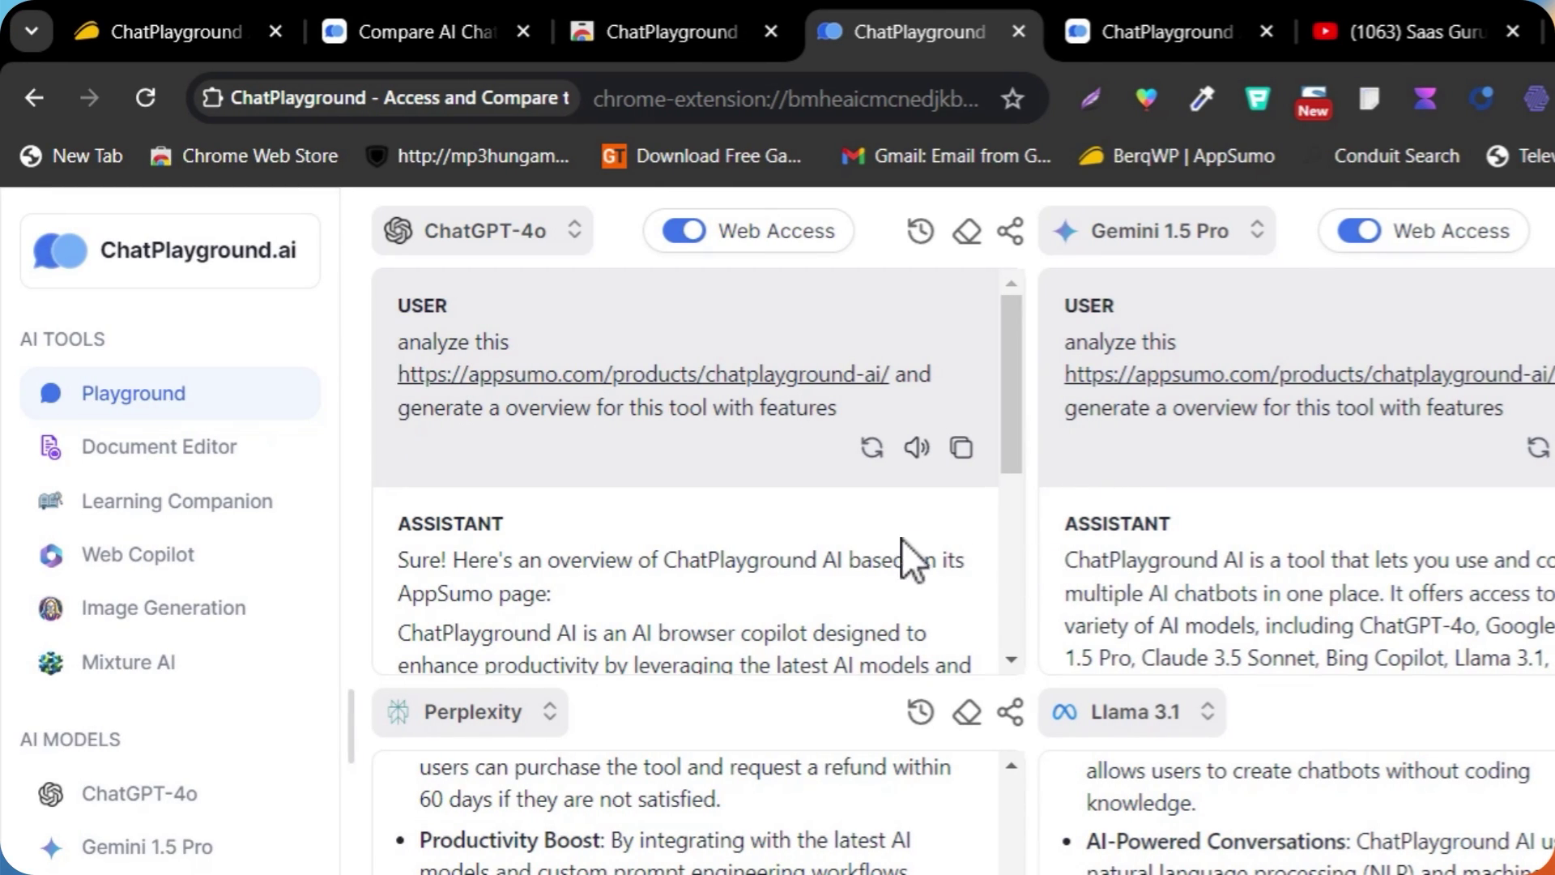
left_click(151, 446)
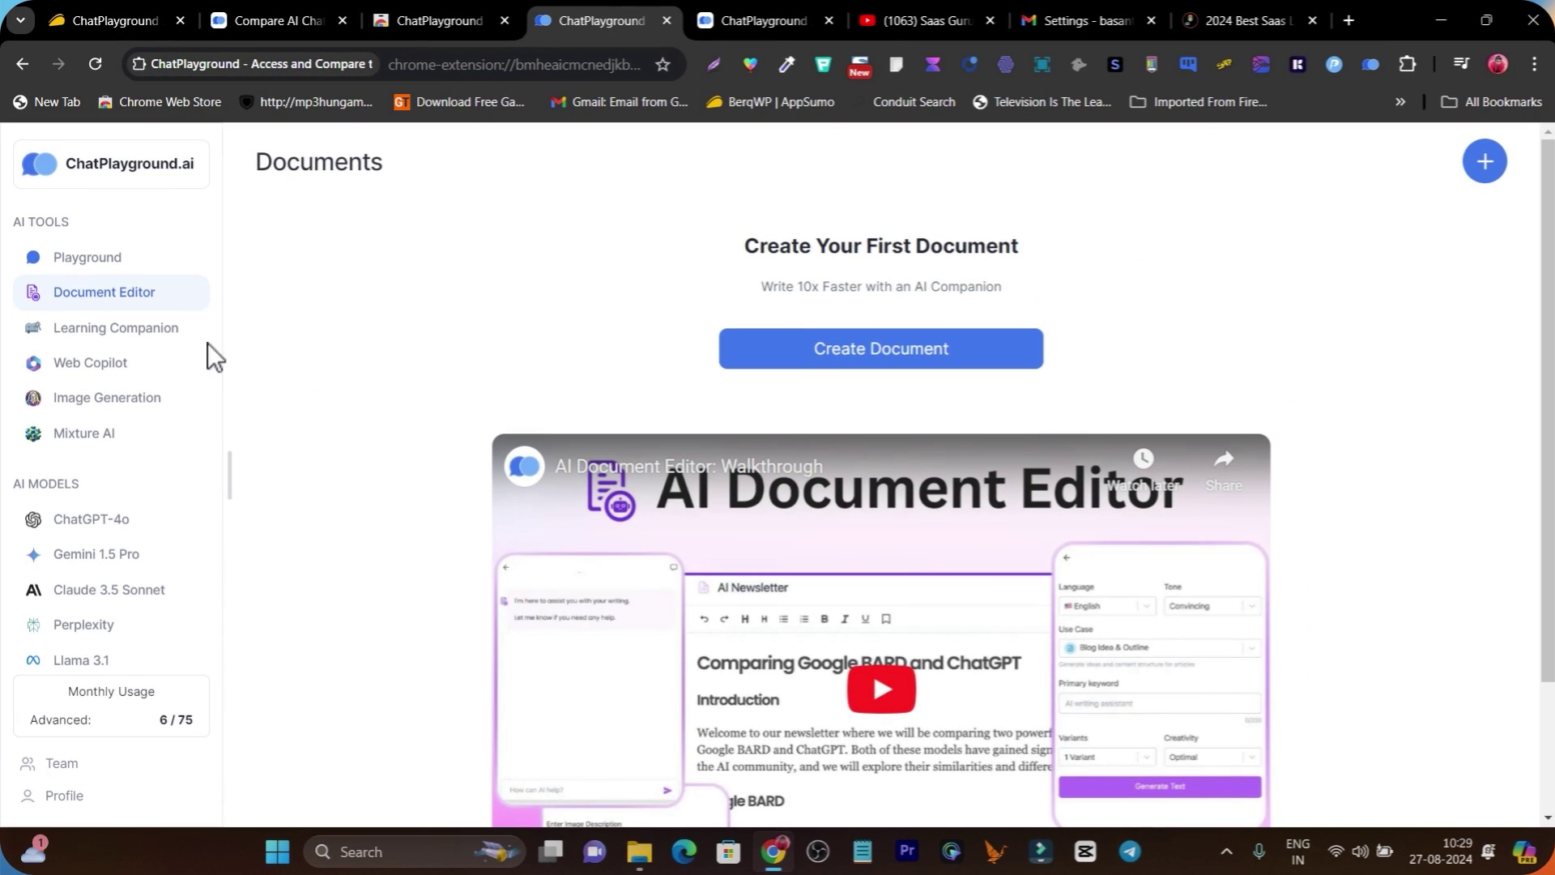
left_click(91, 327)
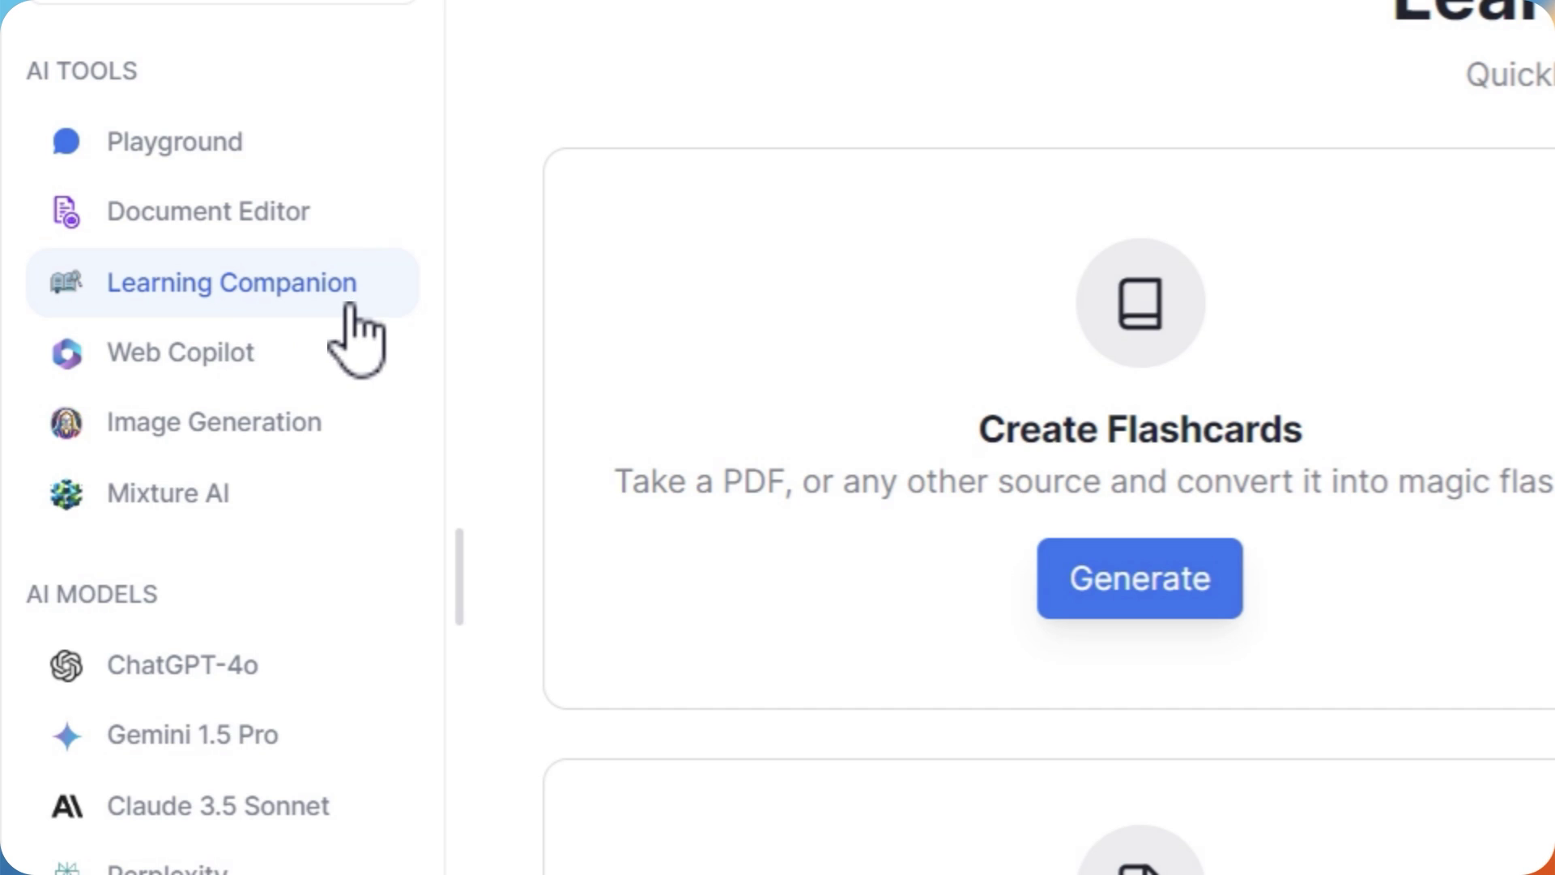
scroll(609, 320, "down", 2)
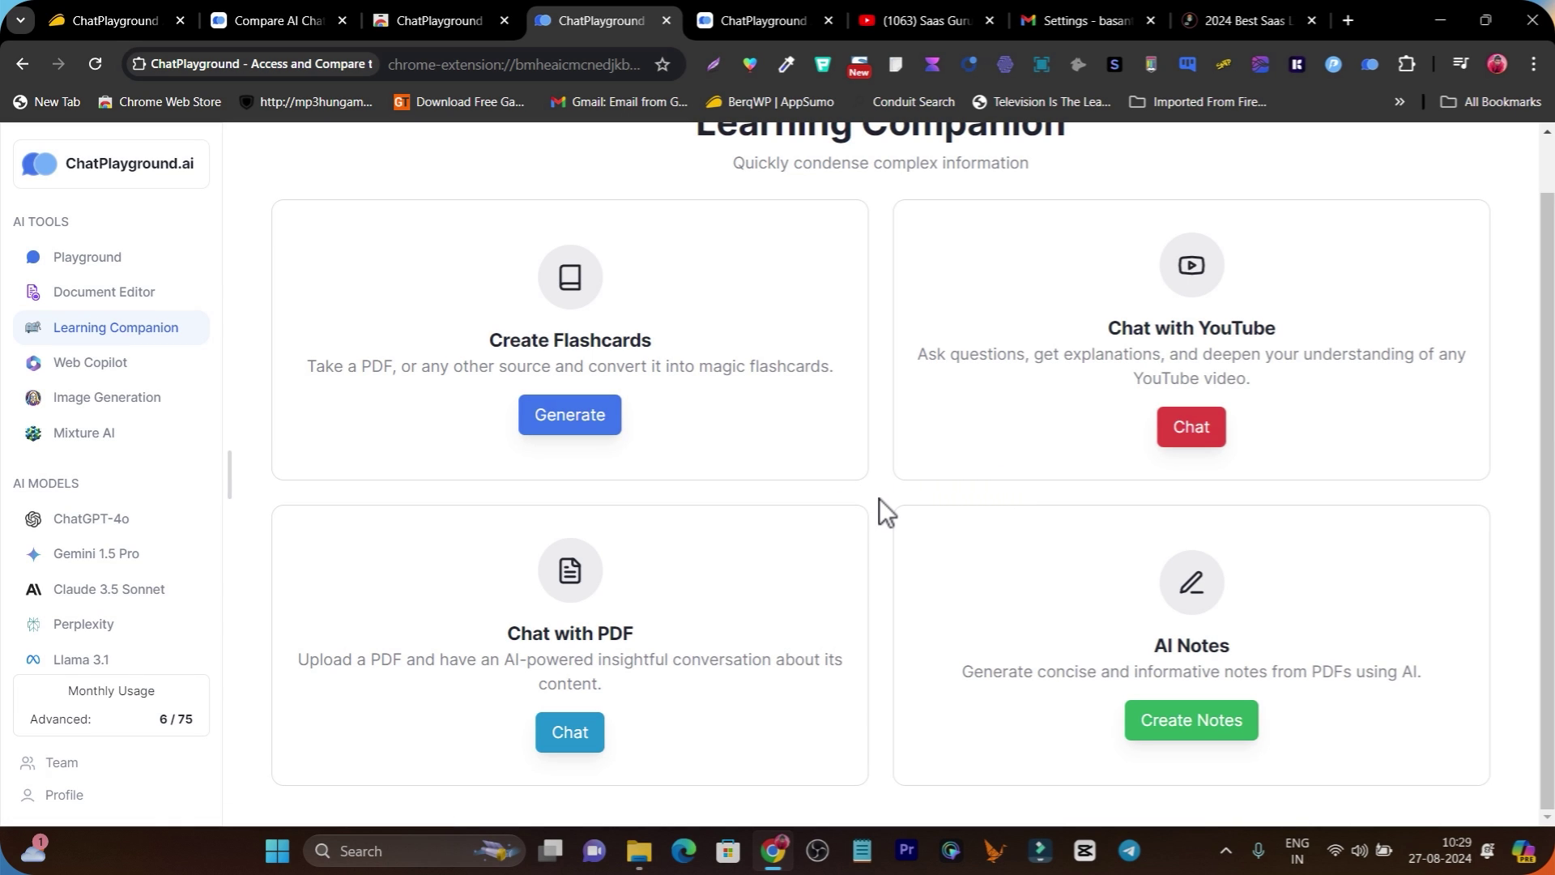
Try Chat with YouTube, check Web Copilot settings, then show the 4.5-star Chrome Web Store listing
left_click(1191, 436)
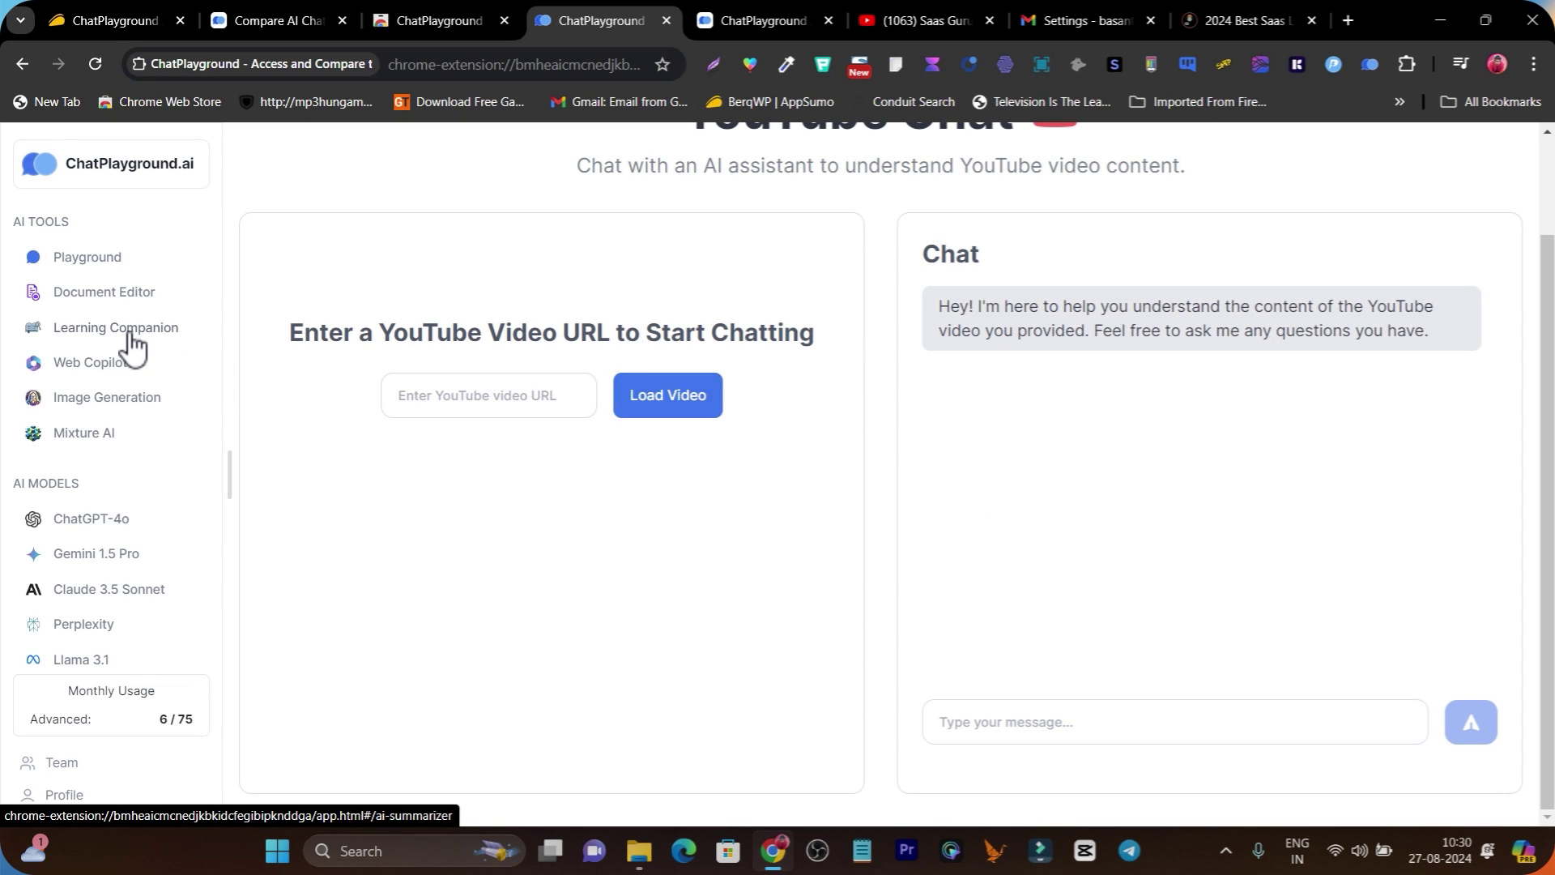
left_click(97, 366)
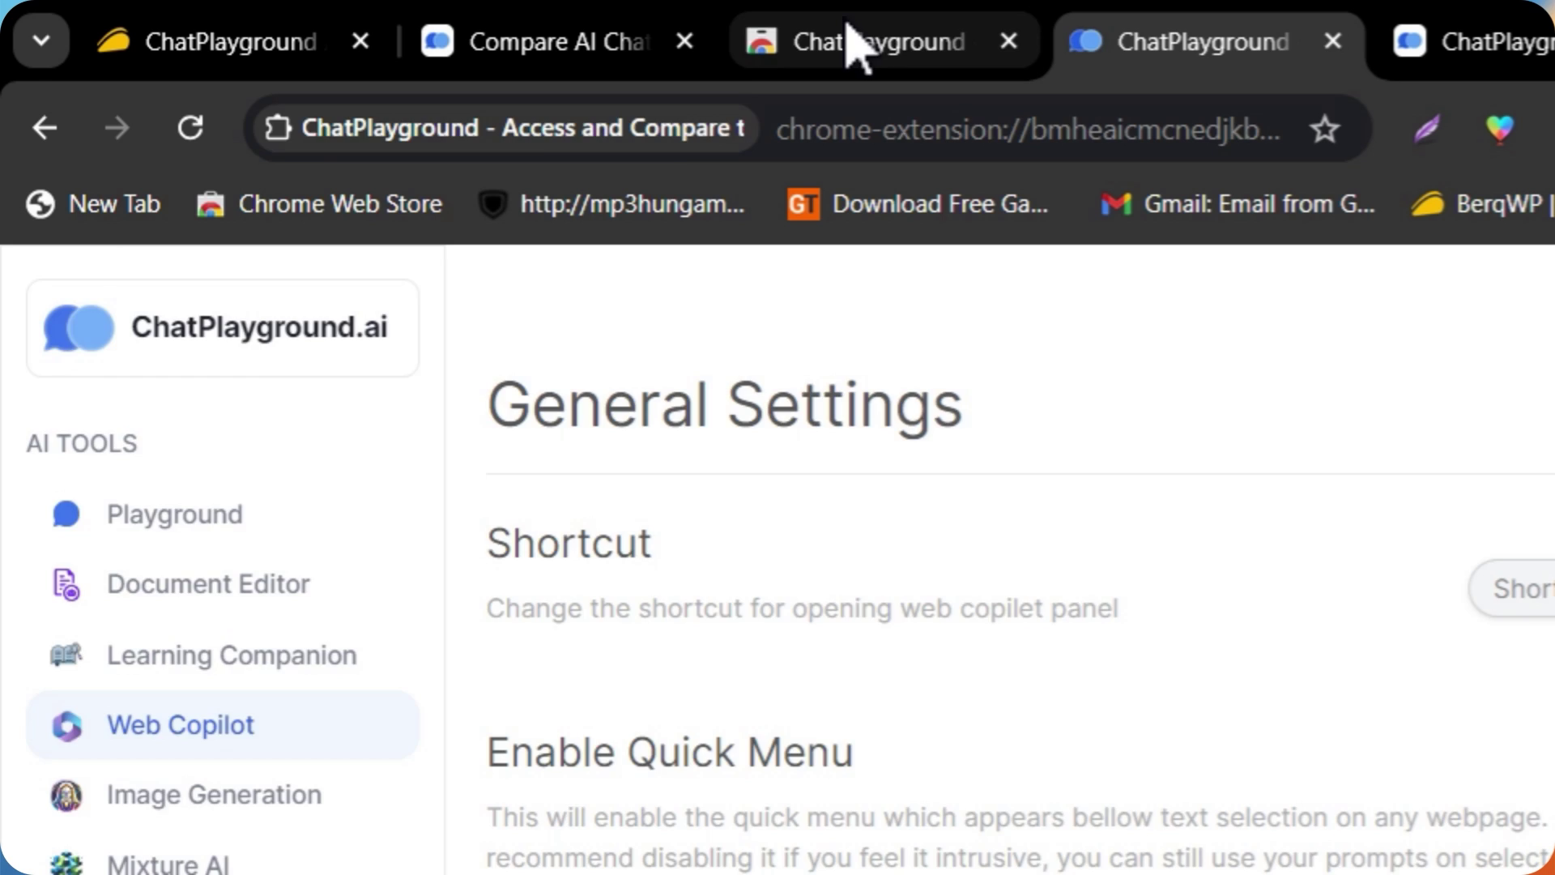
left_click(847, 34)
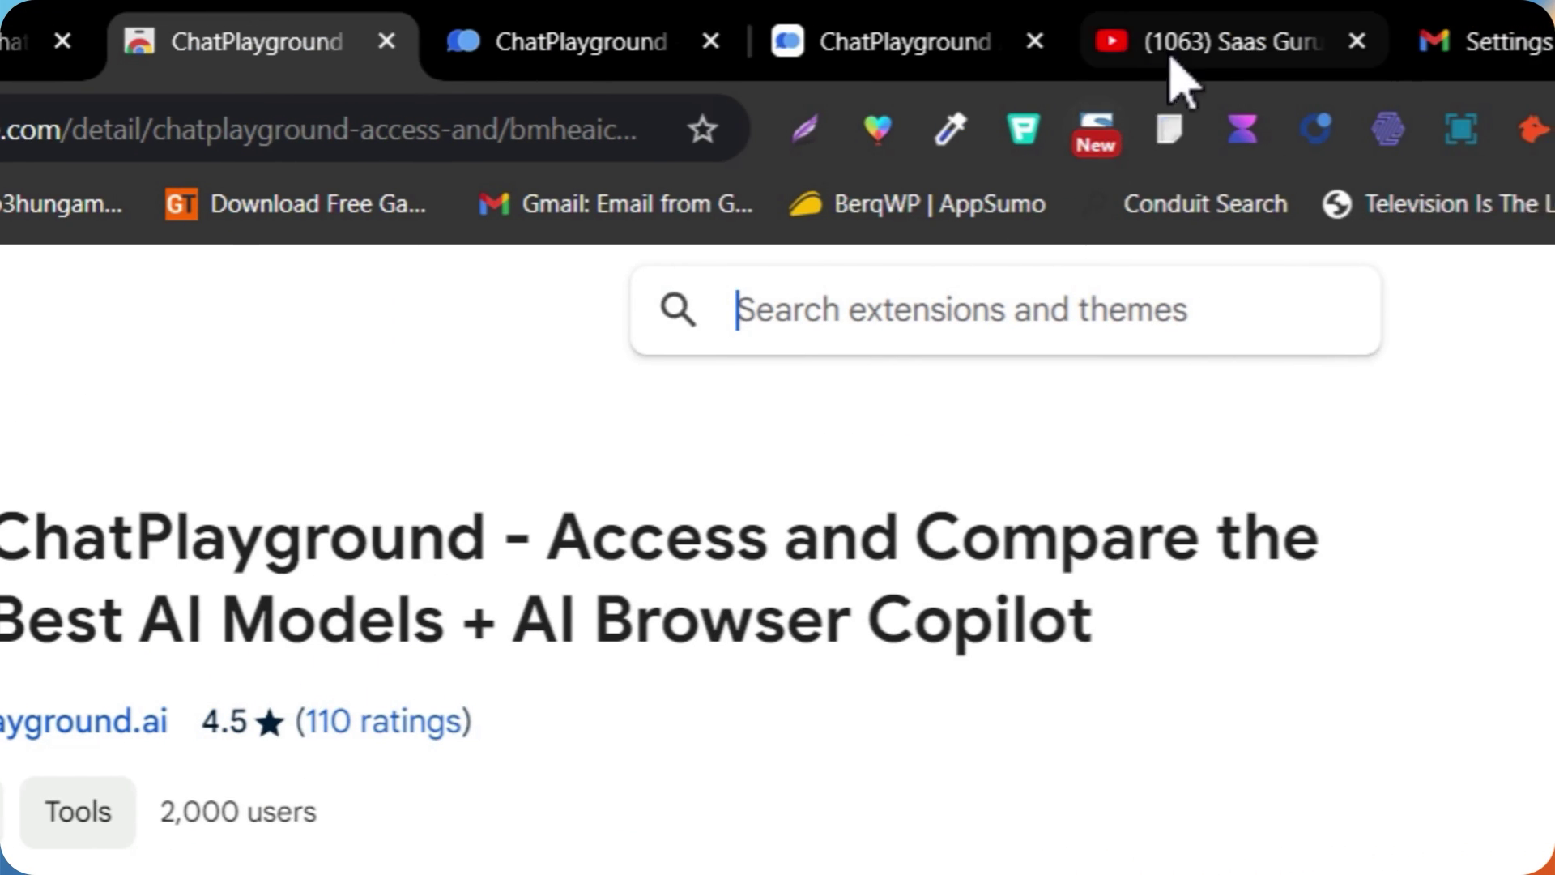
Visit the Saas Guru YouTube channel, then return to the Gmail inbox beside the assistant panel
left_click(1171, 52)
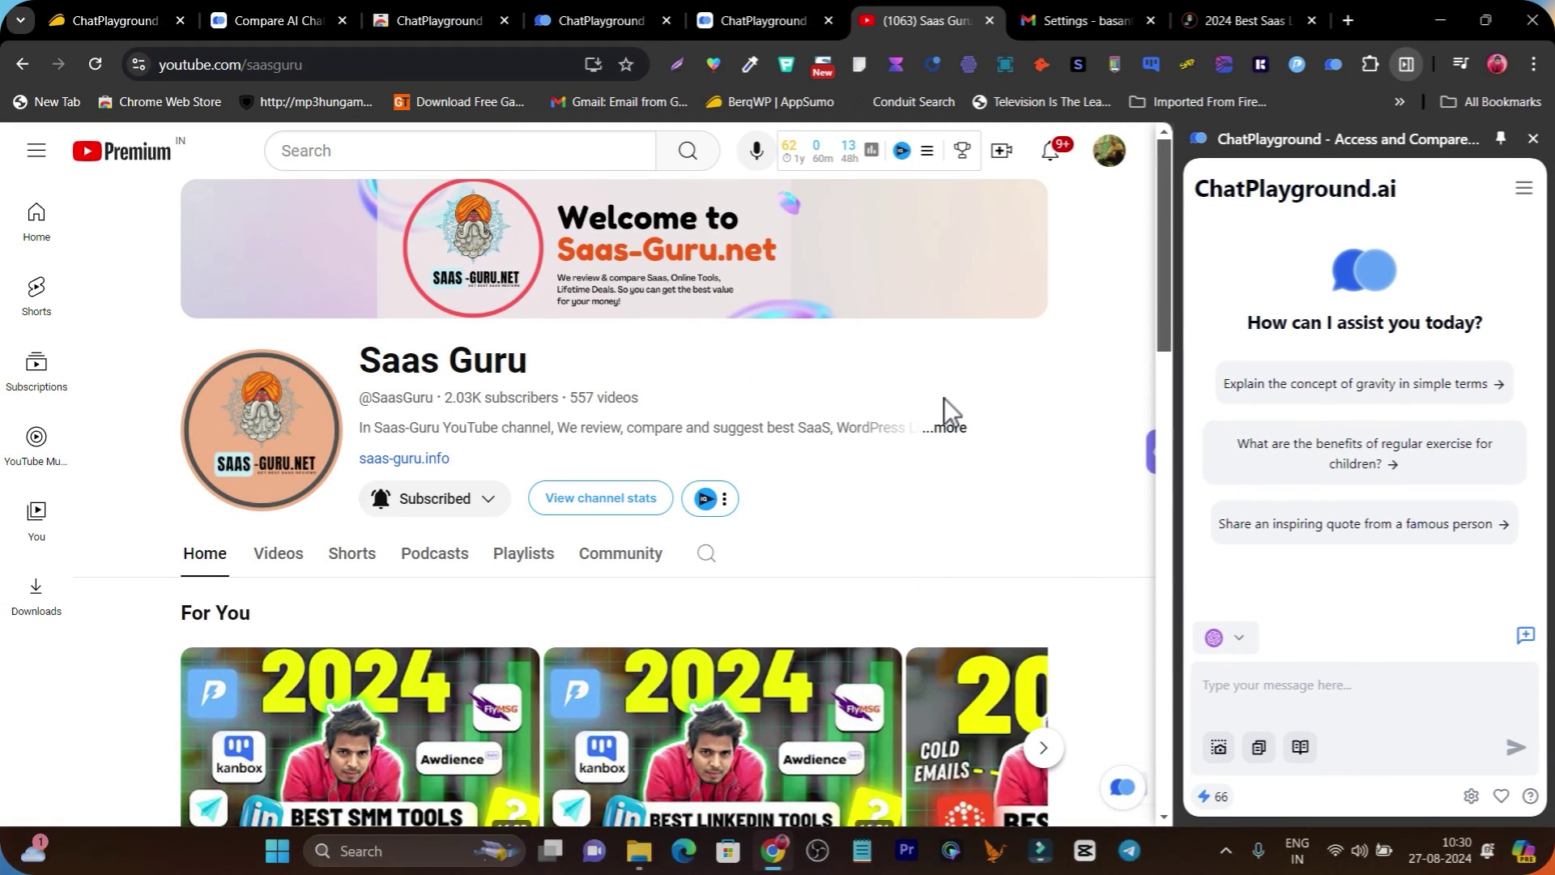
left_click(1066, 10)
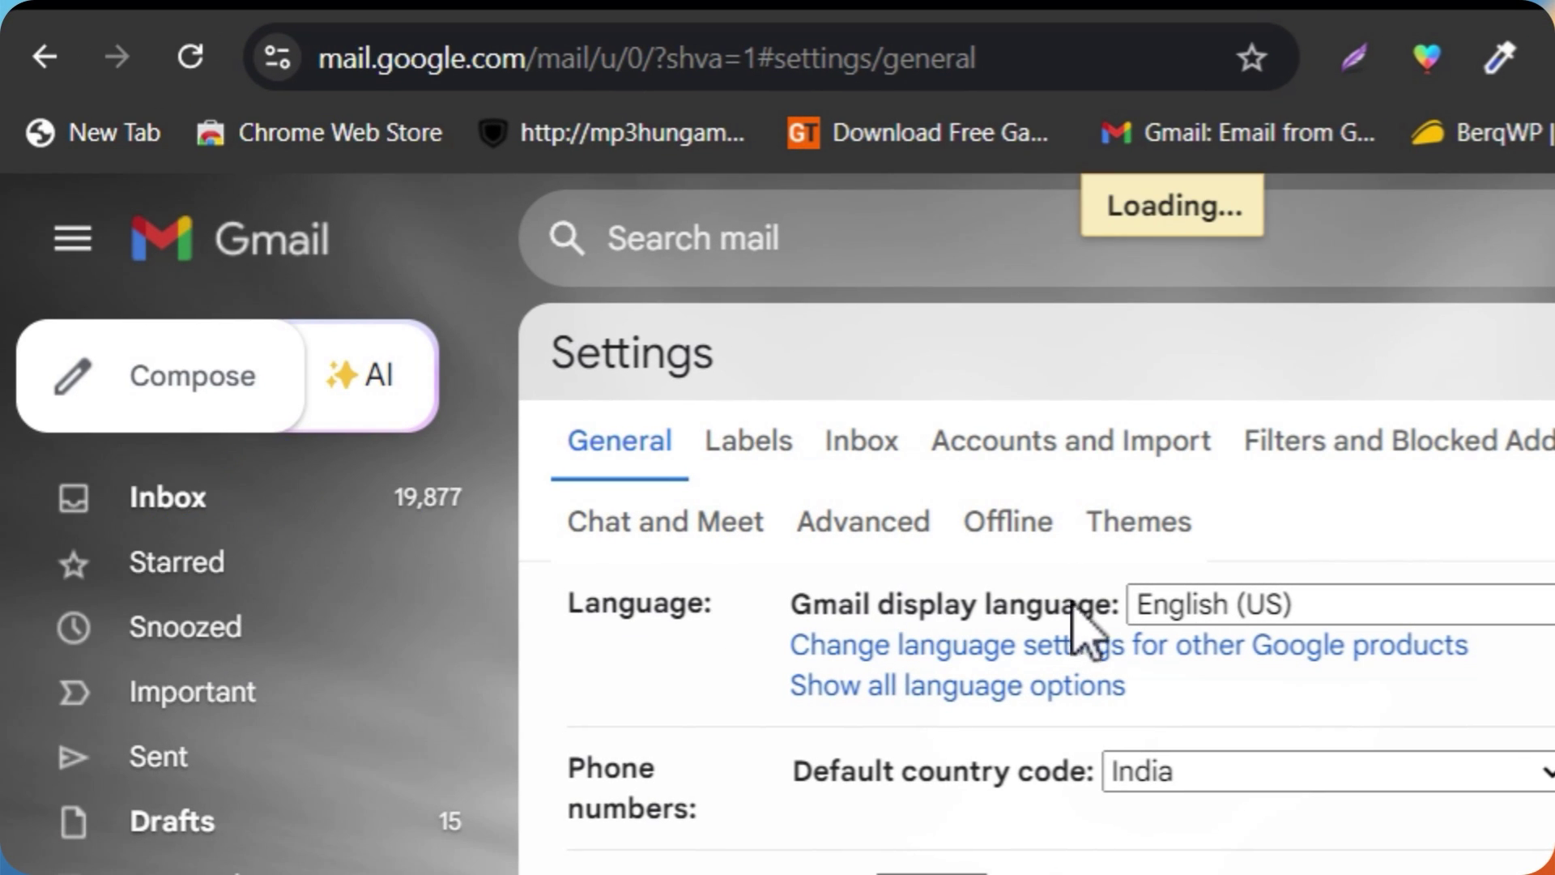
left_click(205, 490)
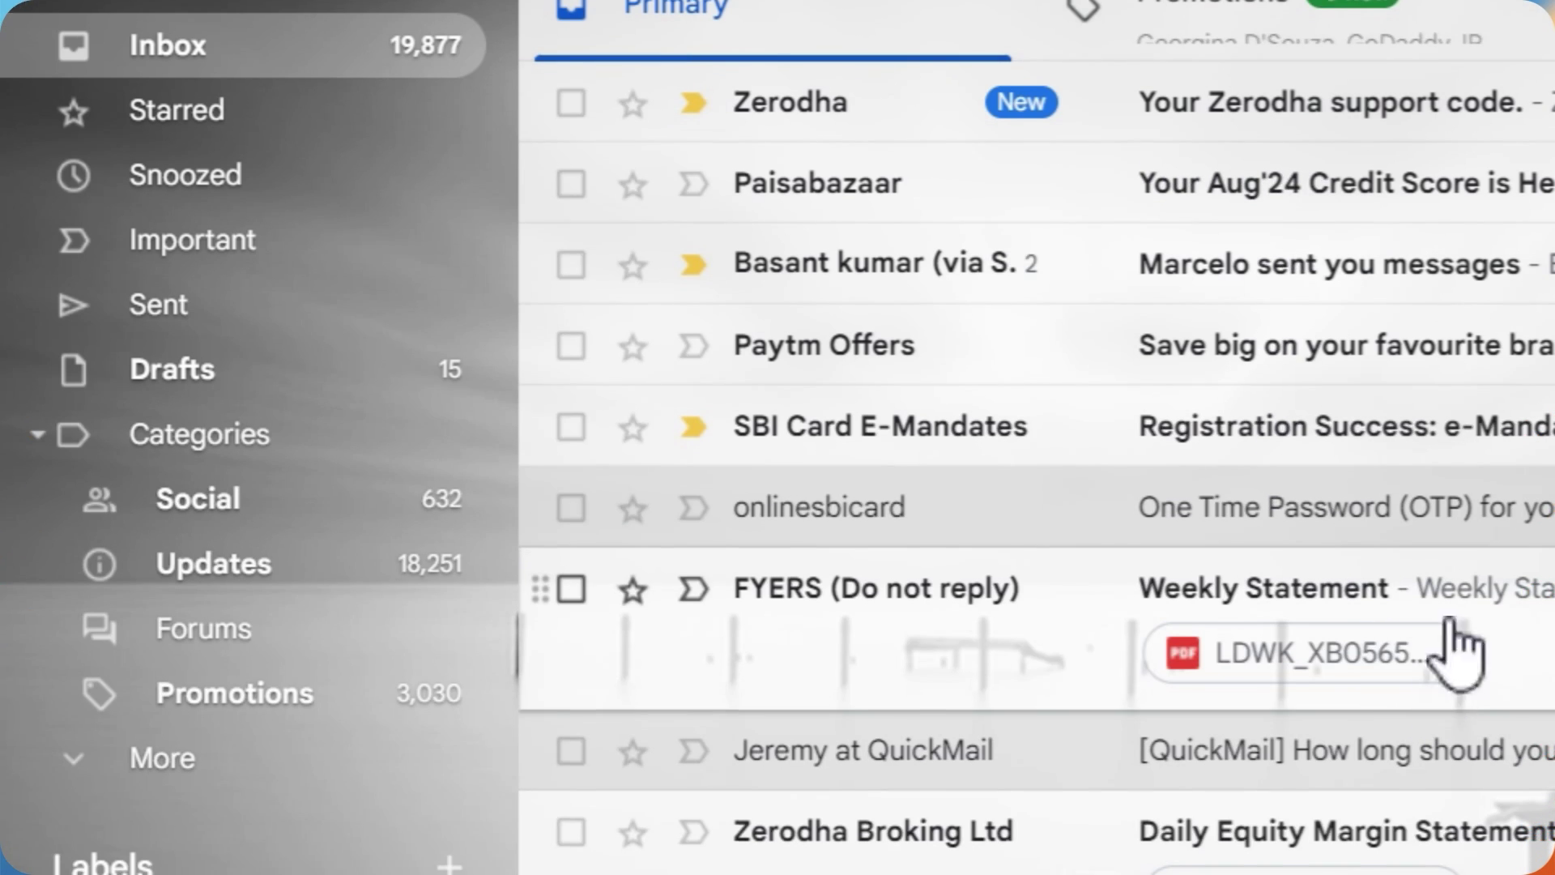
scroll(1434, 454, "down", 6)
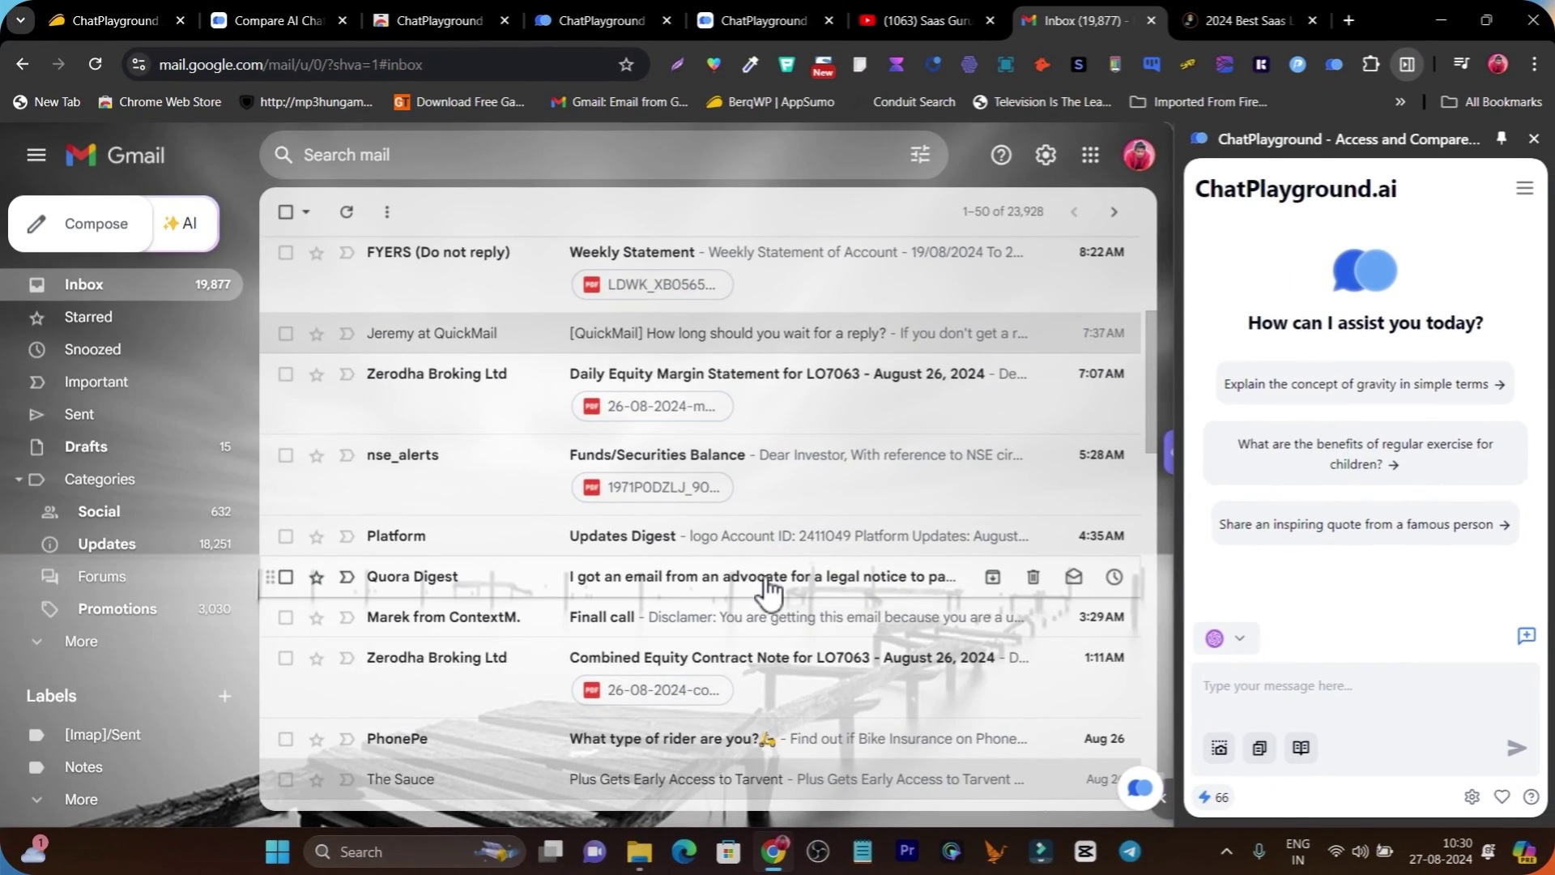
Open and close the assistant panel on the Saas Guru site, then switch to the AppSumo $59 deal
left_click(1228, 12)
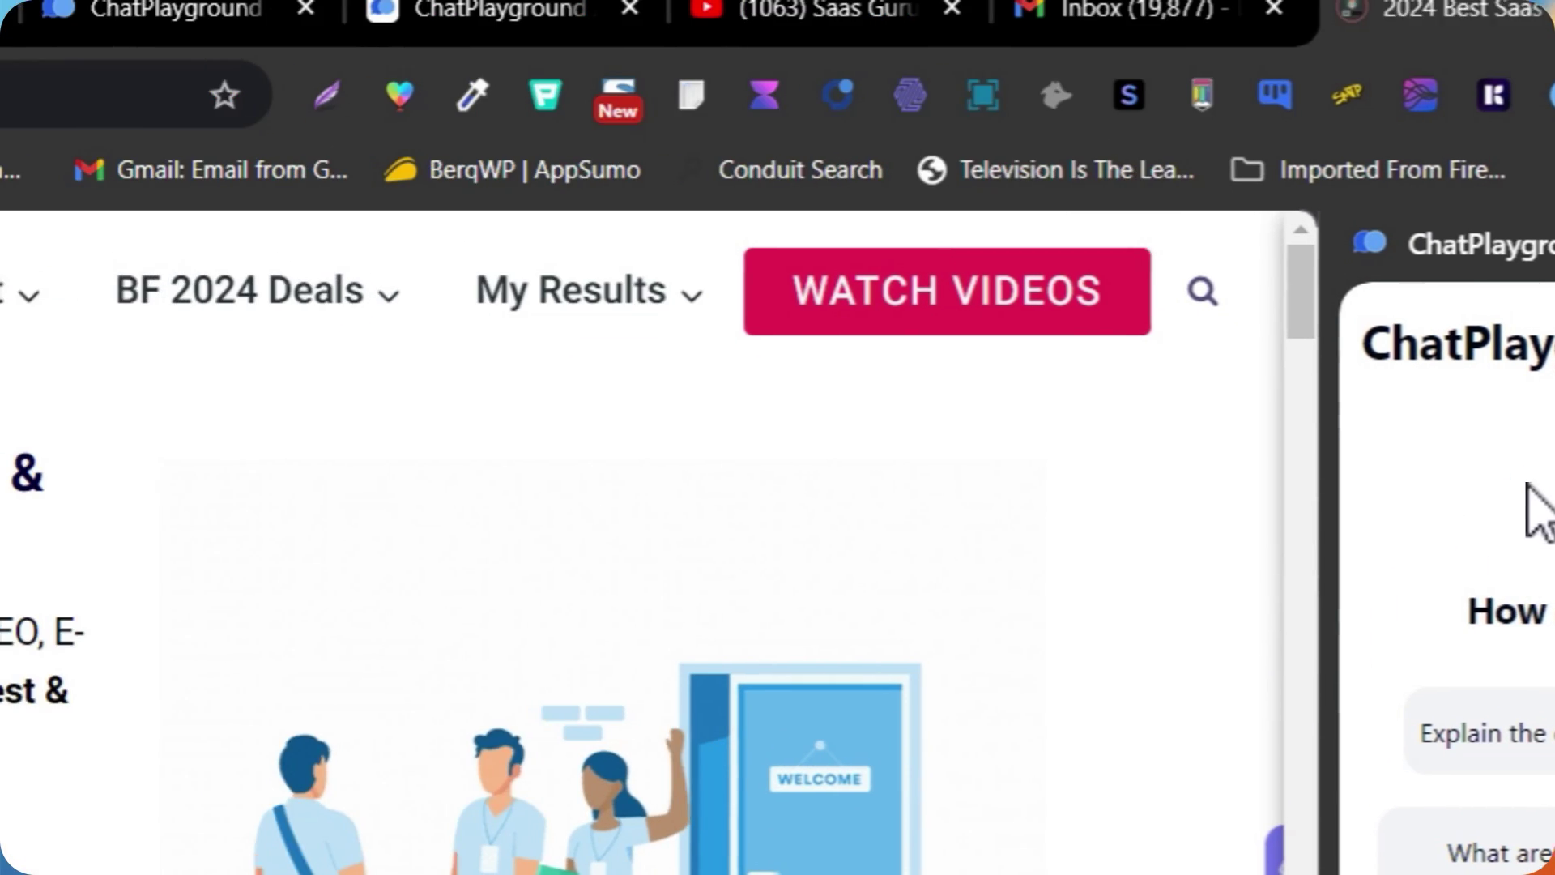
scroll(559, 721, "down", 6)
scroll(868, 649, "up", 6)
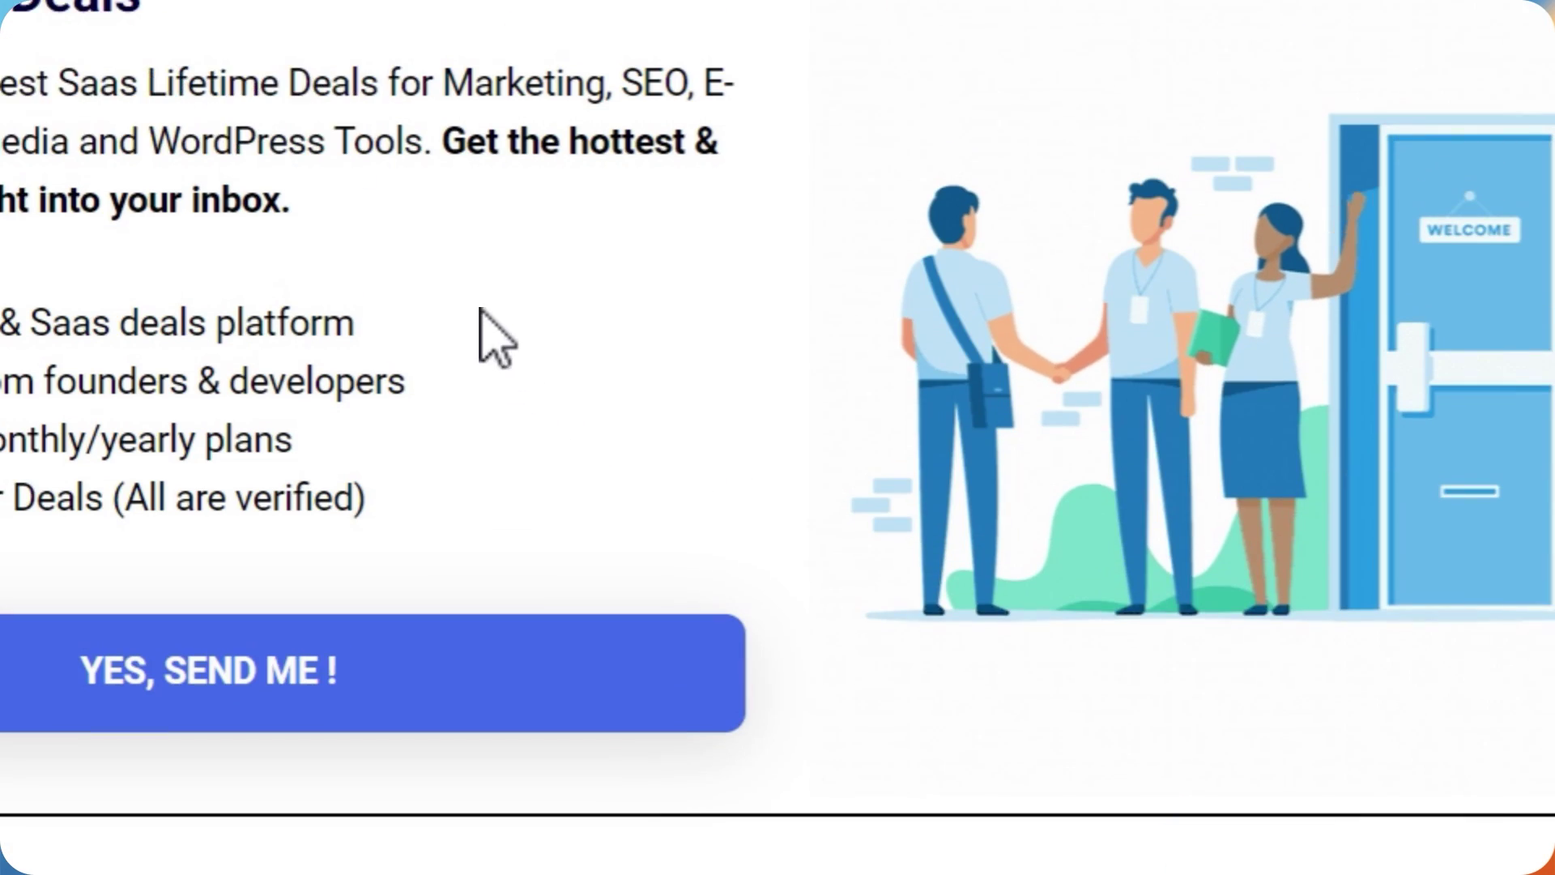
left_click(1118, 78)
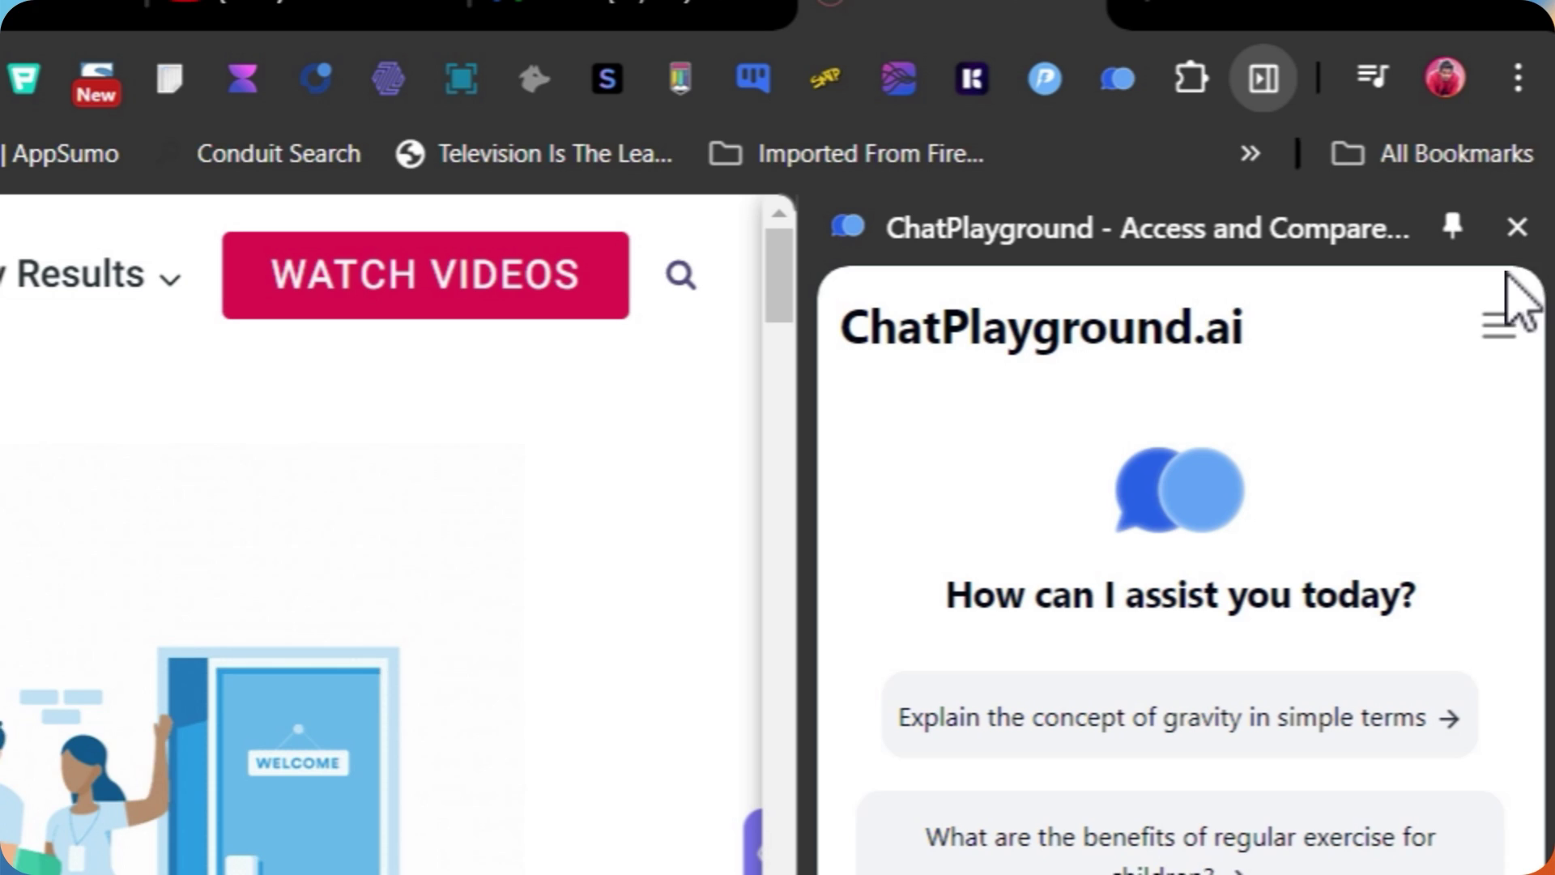
left_click(1516, 227)
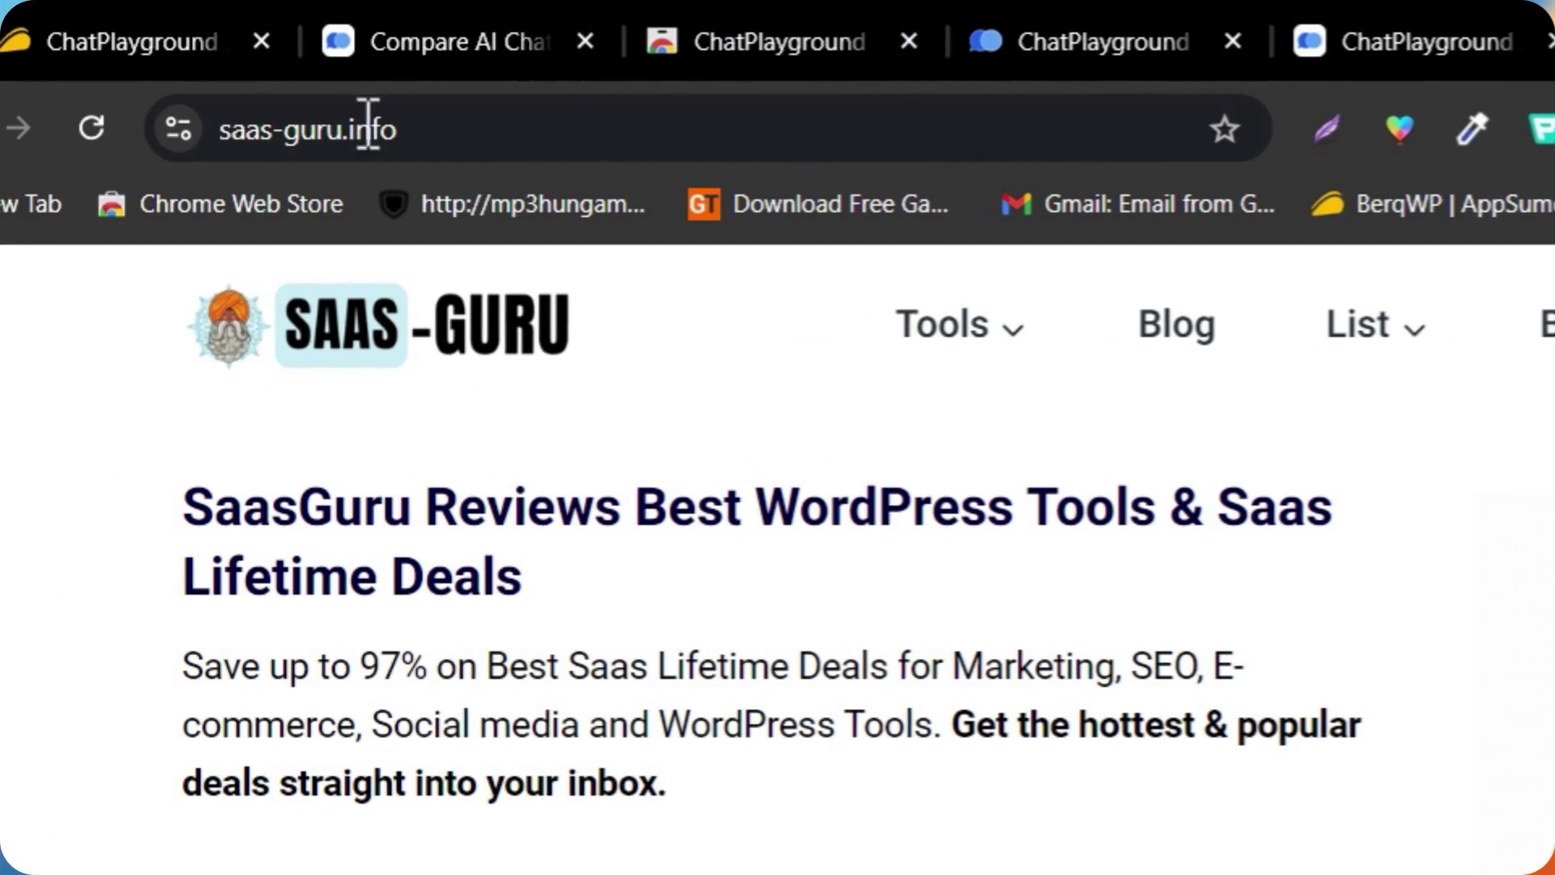
left_click(113, 32)
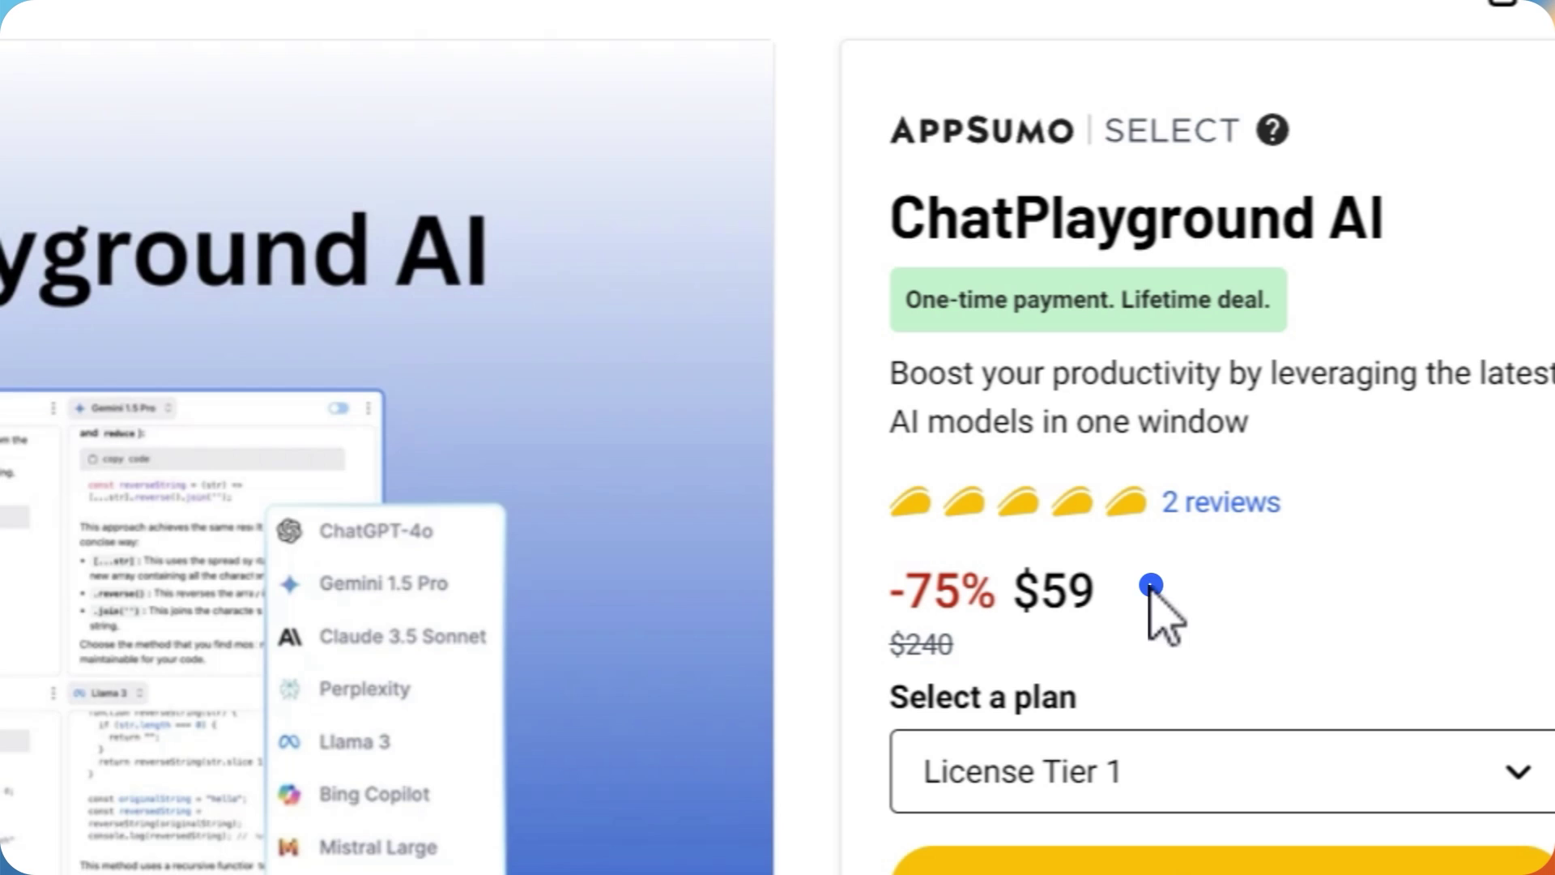
Highlight the $59 lifetime price and compare it with ChatPlayground's own pricing page
double_click(1150, 585)
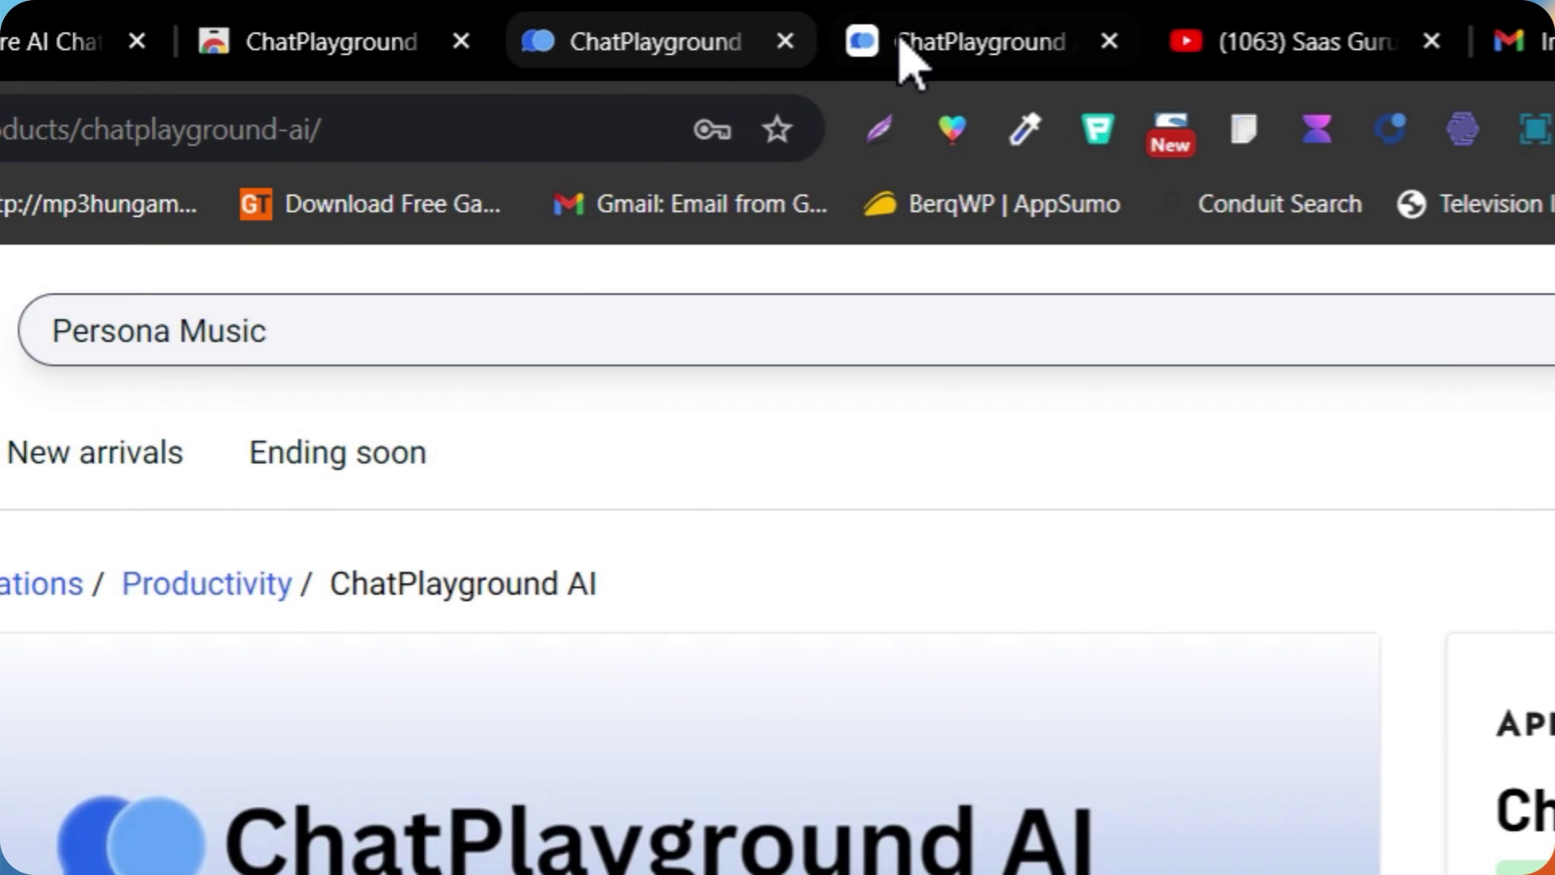
left_click(909, 56)
scroll(940, 258, "up", 15)
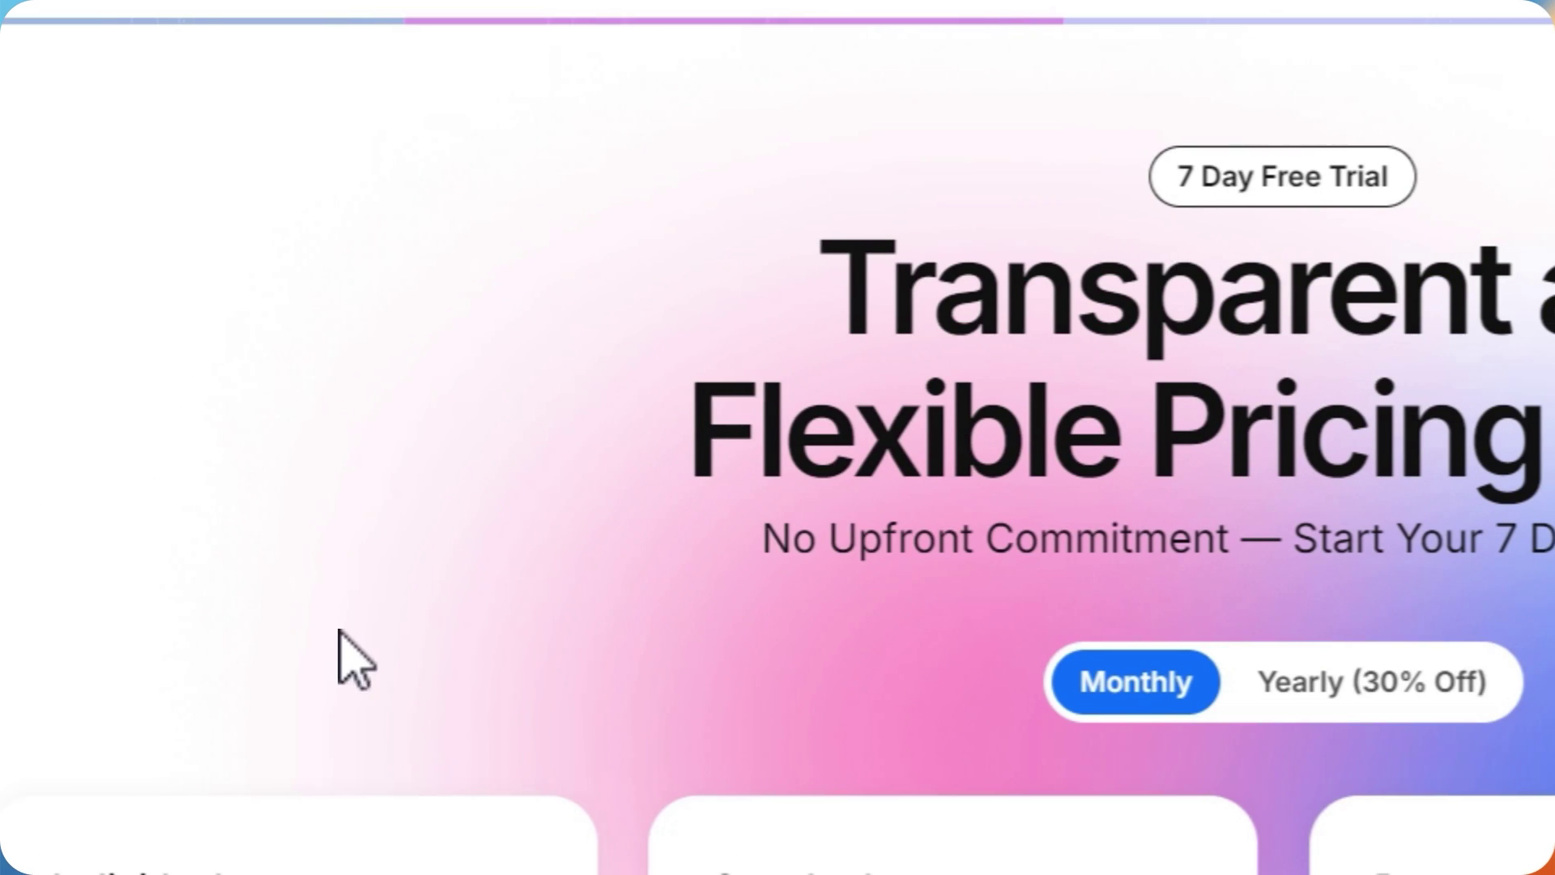
scroll(1142, 655, "down", 1)
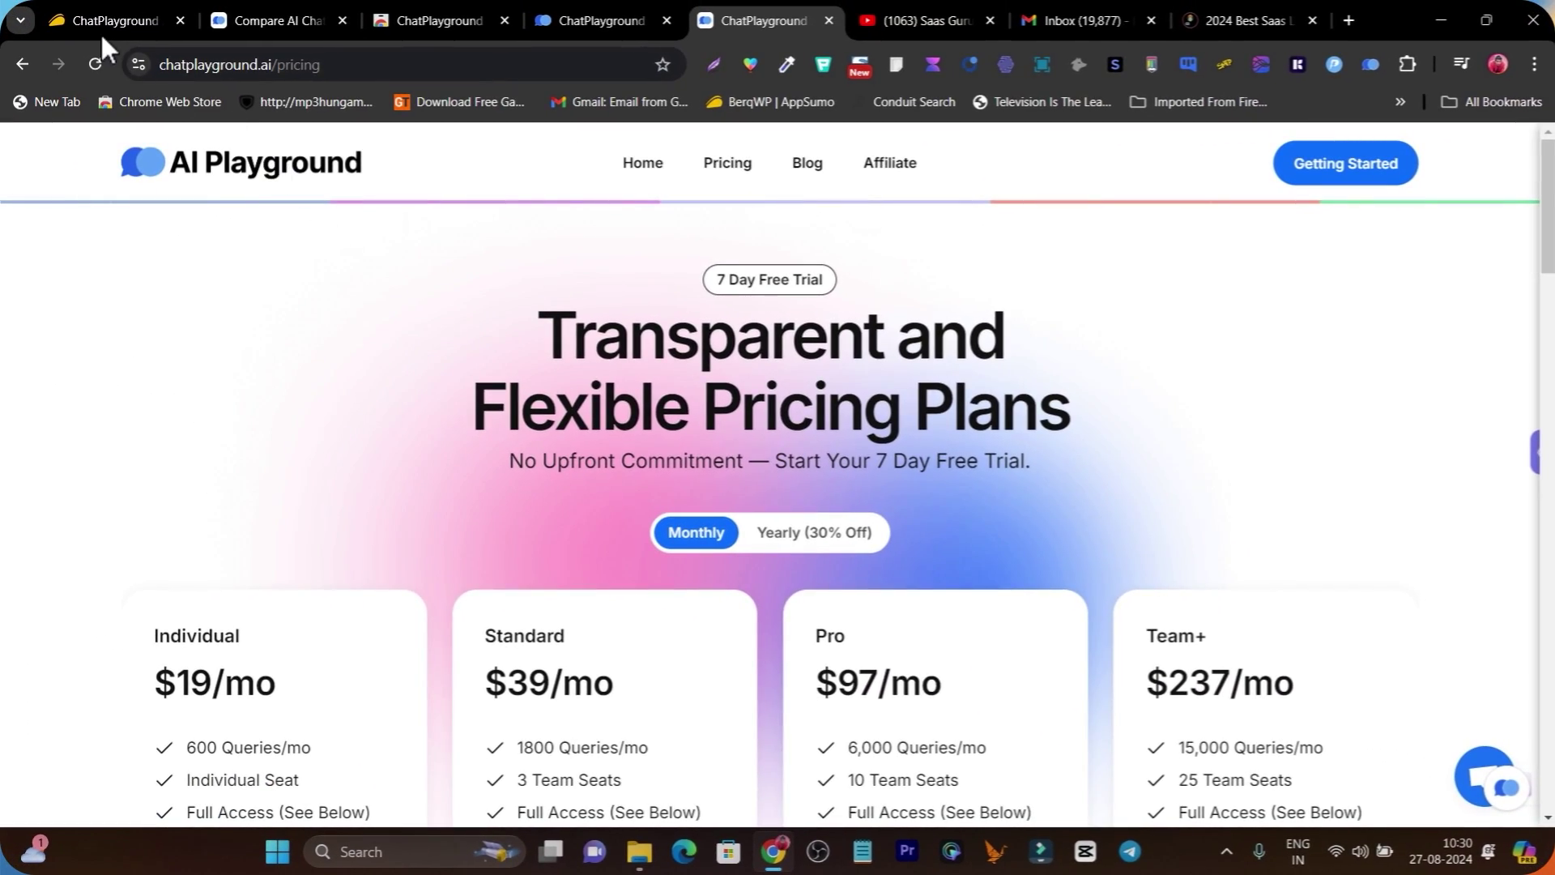
left_click(102, 32)
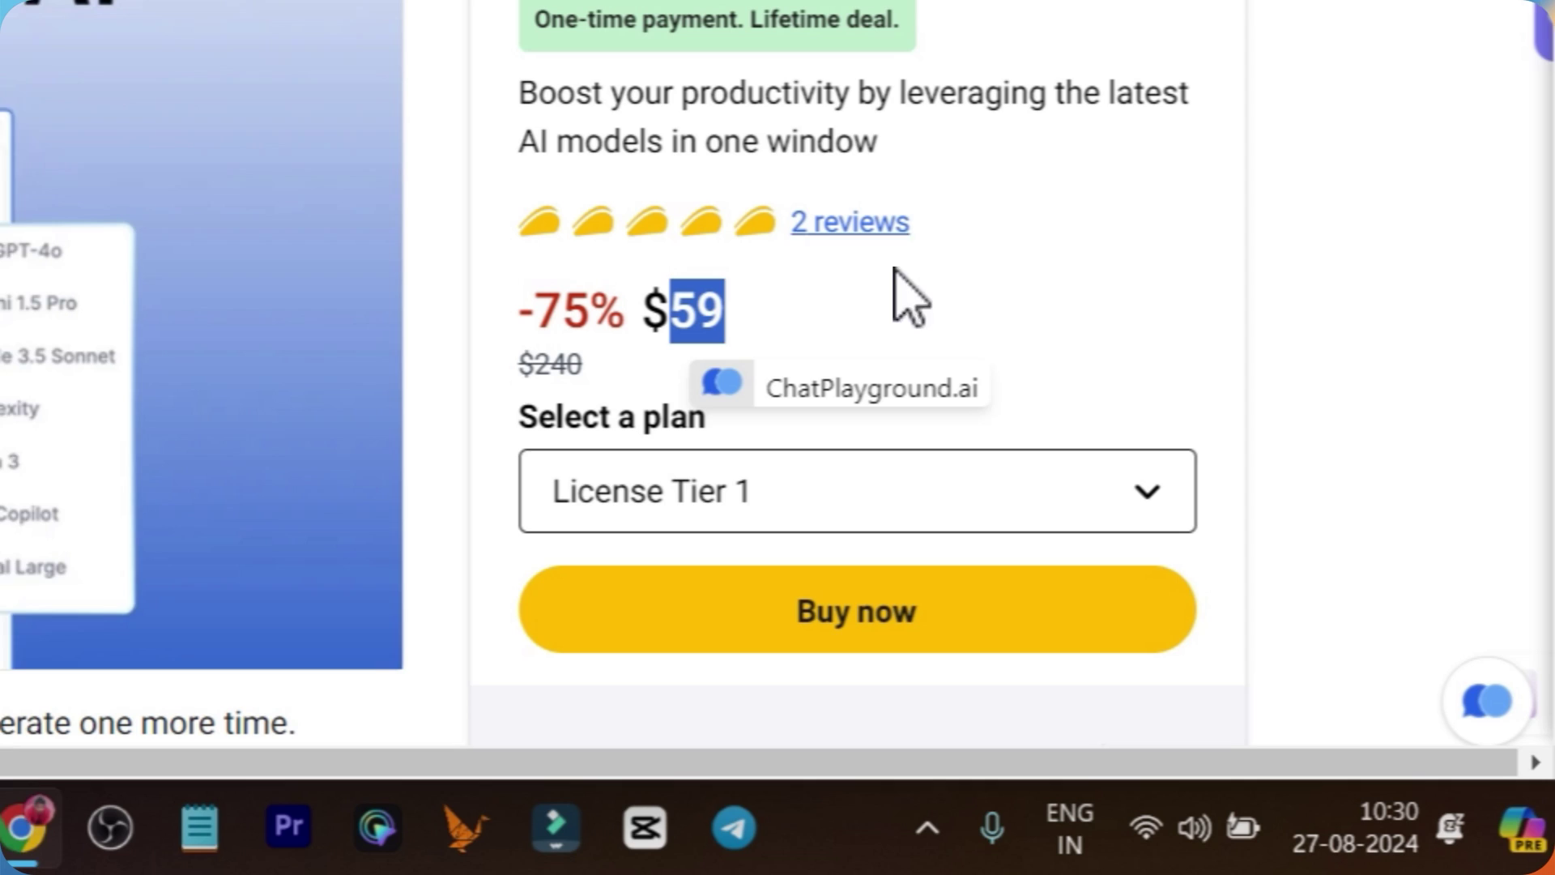
Clear the highlight and scroll to the Overview of Web Copilot, Document Editor and Learning Companion
left_click(1310, 577)
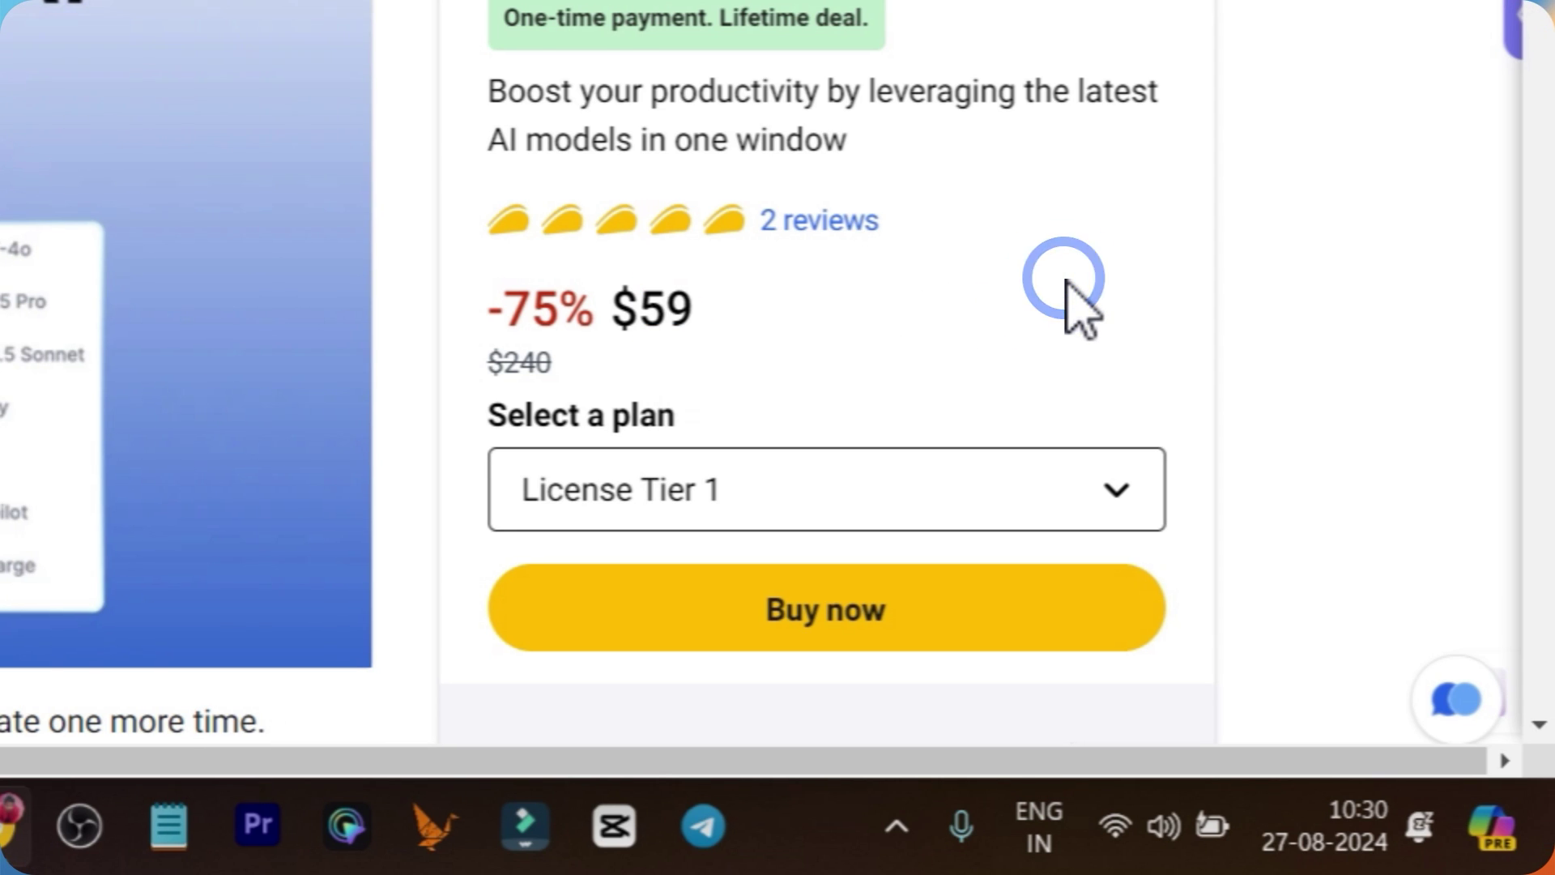
left_click(760, 321)
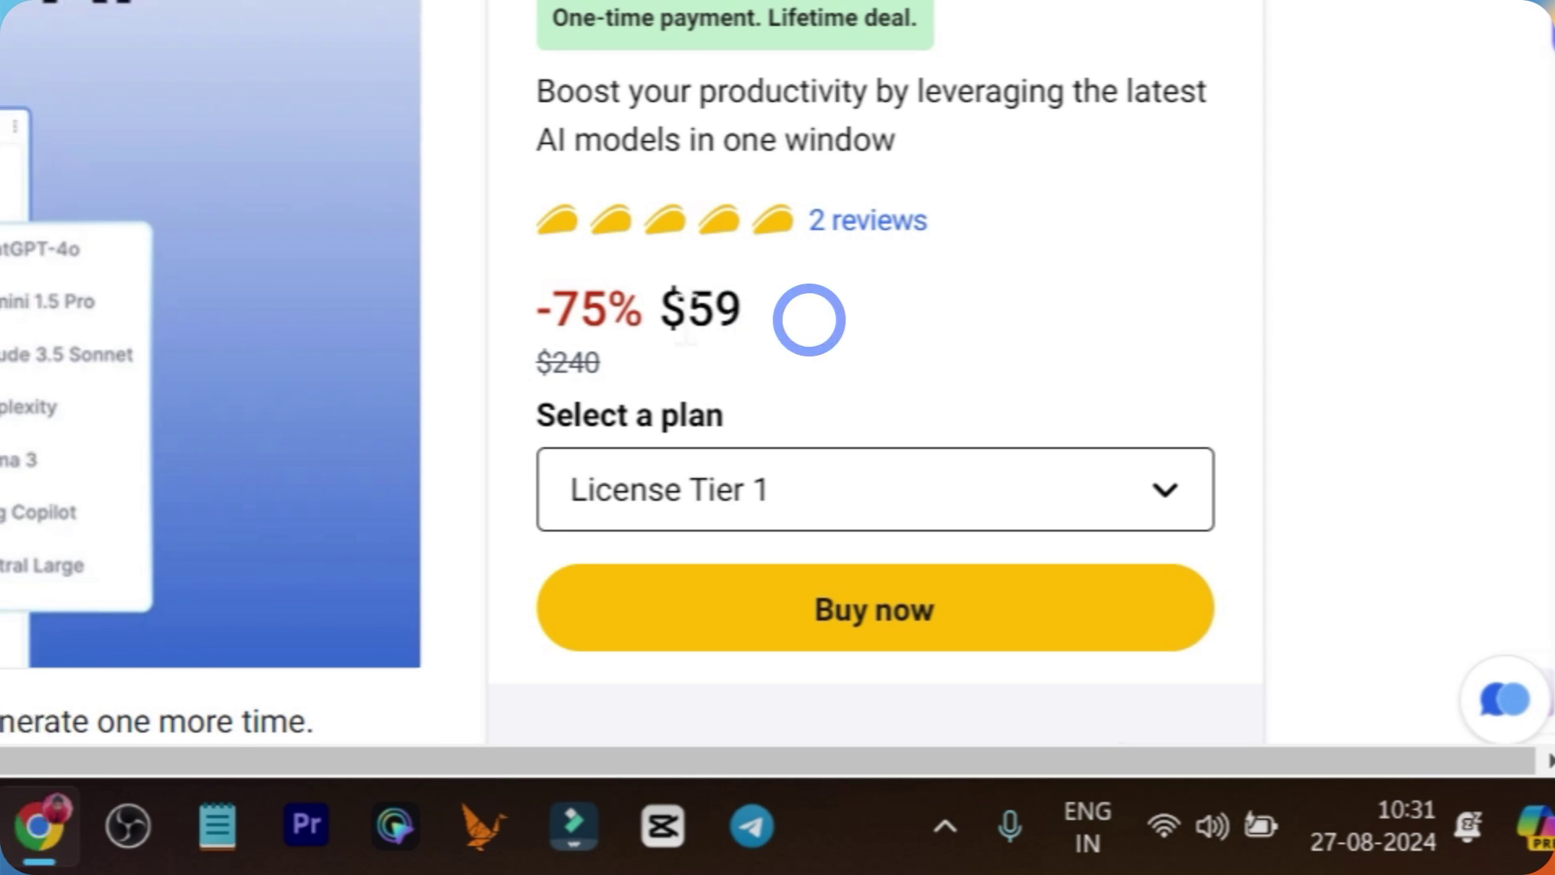
scroll(760, 340, "down", 5)
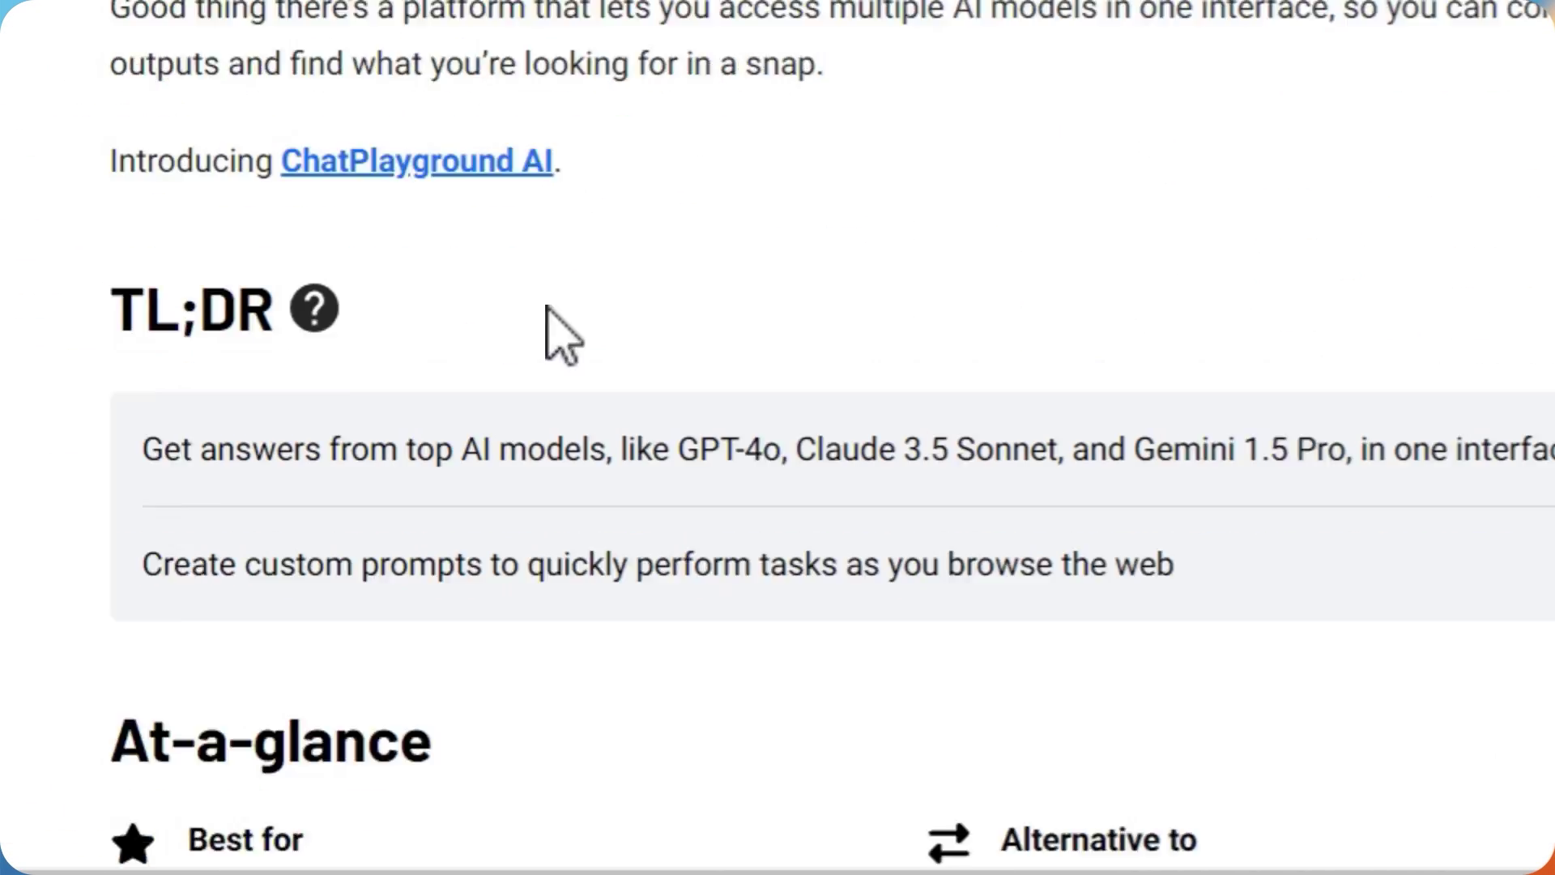
scroll(563, 336, "down", 2)
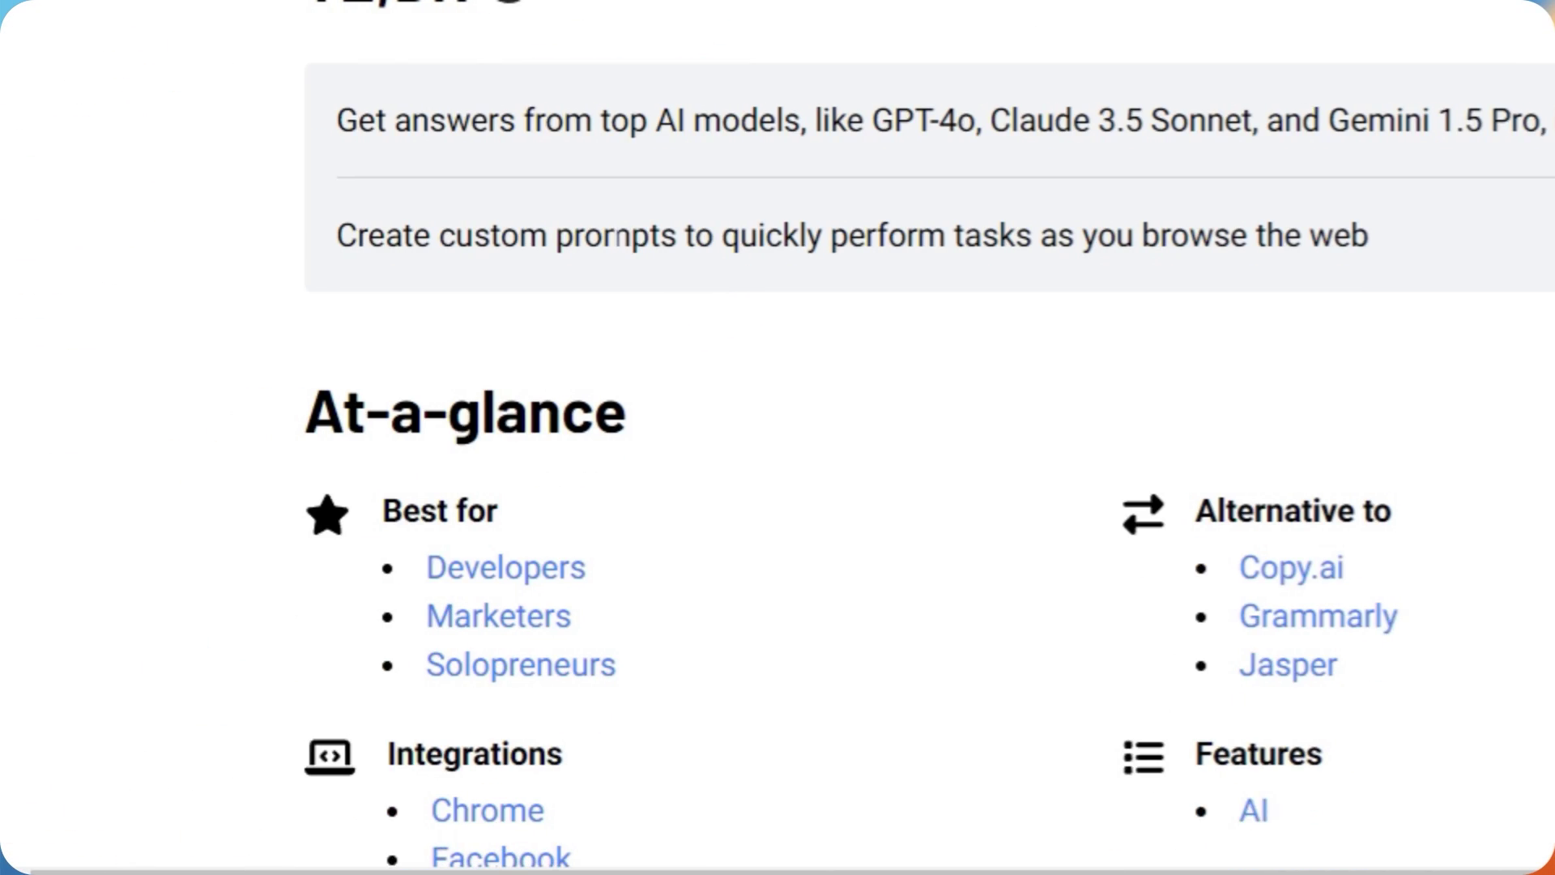
scroll(105, 639, "up", 3)
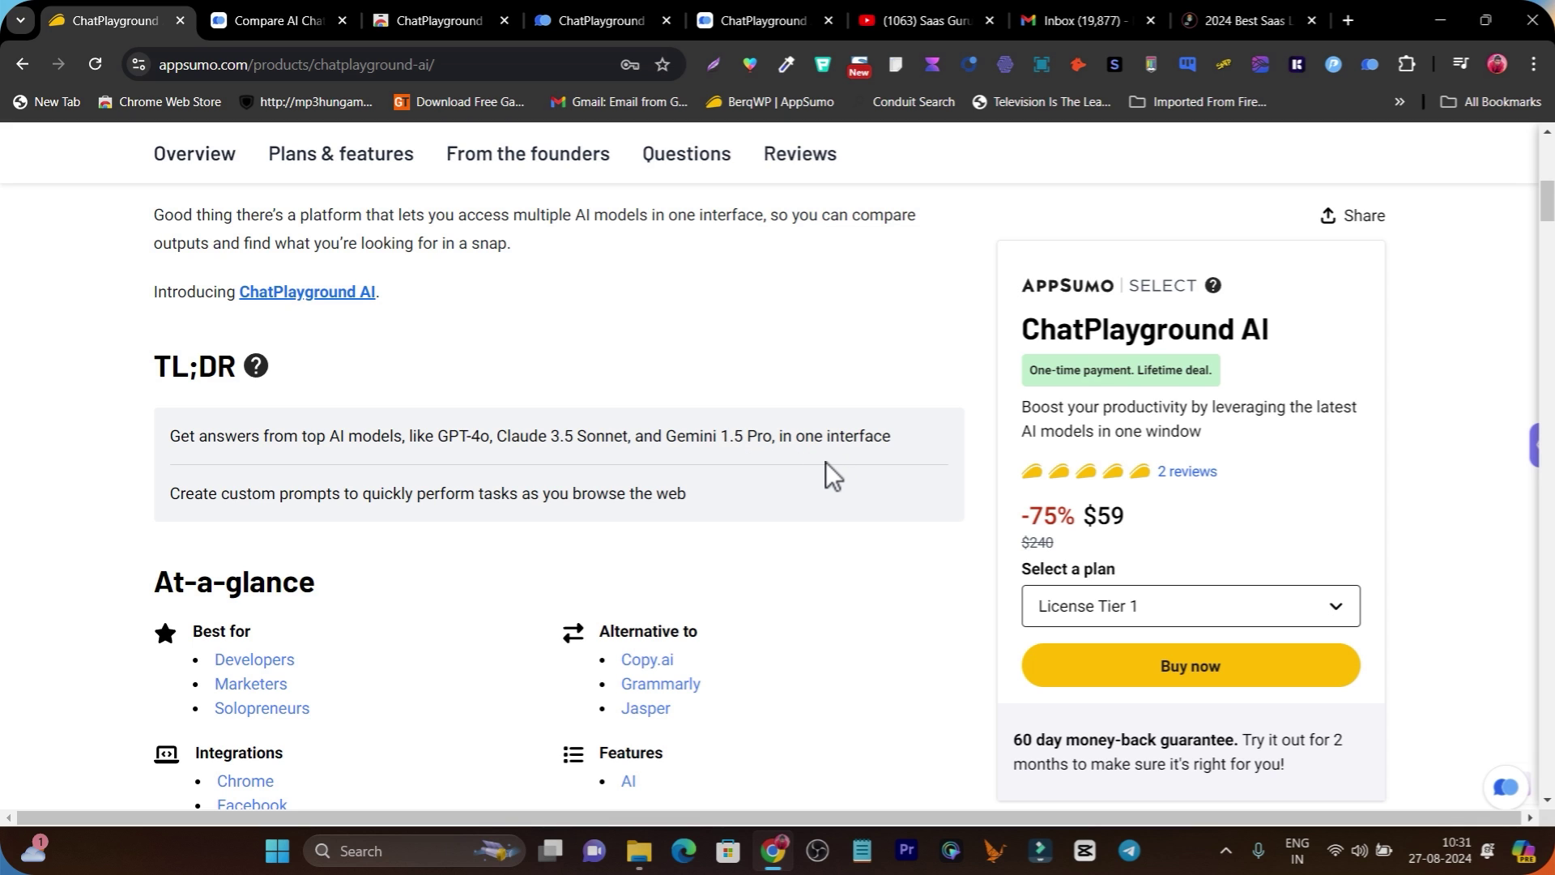
scroll(825, 462, "down", 20)
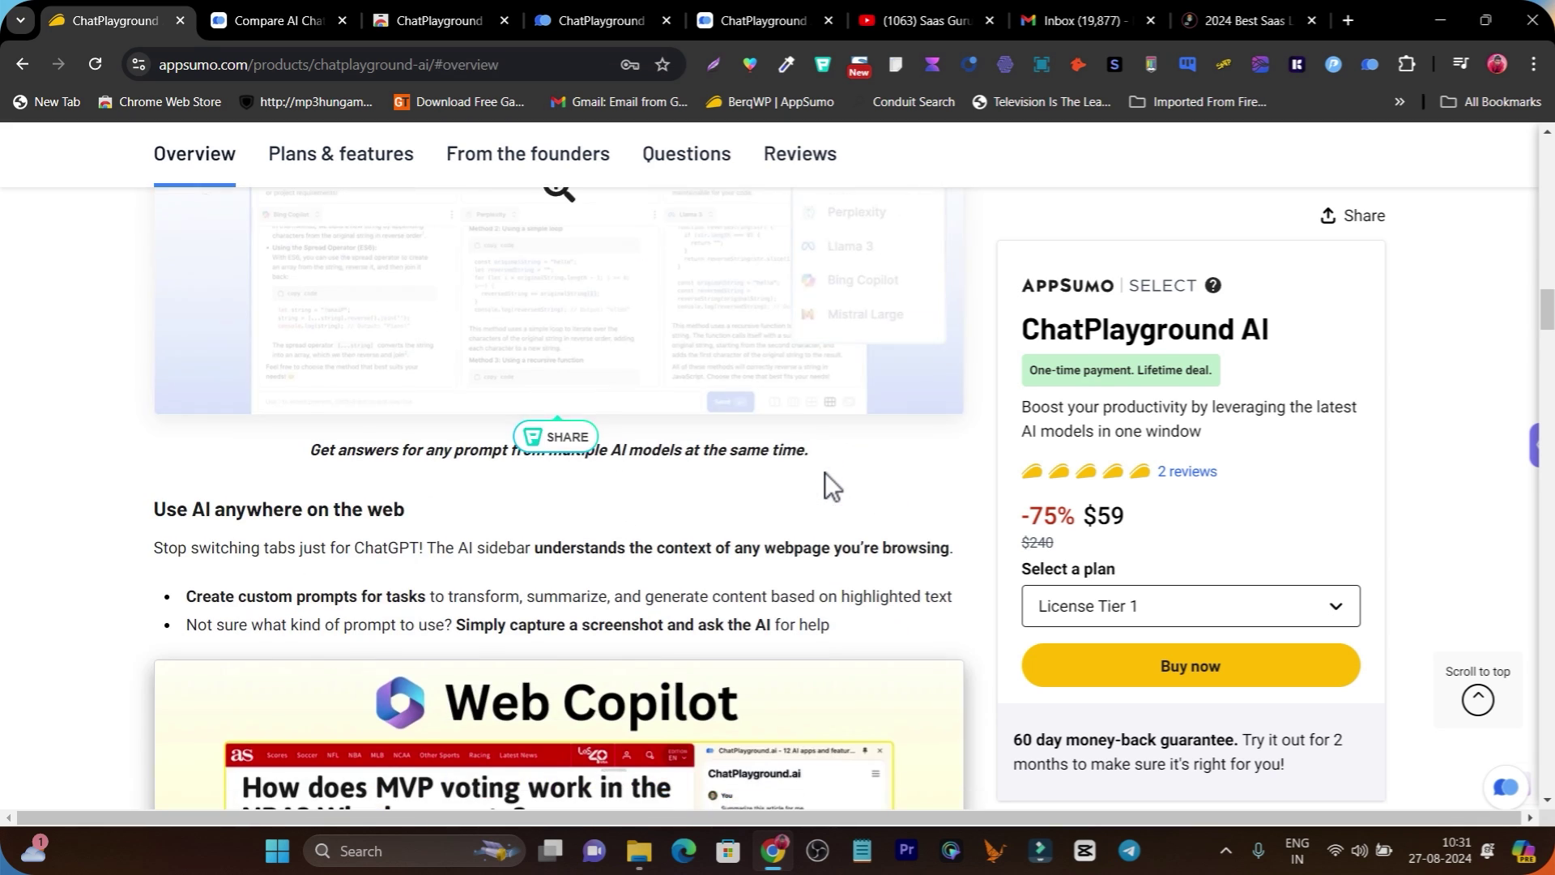
scroll(755, 478, "down", 15)
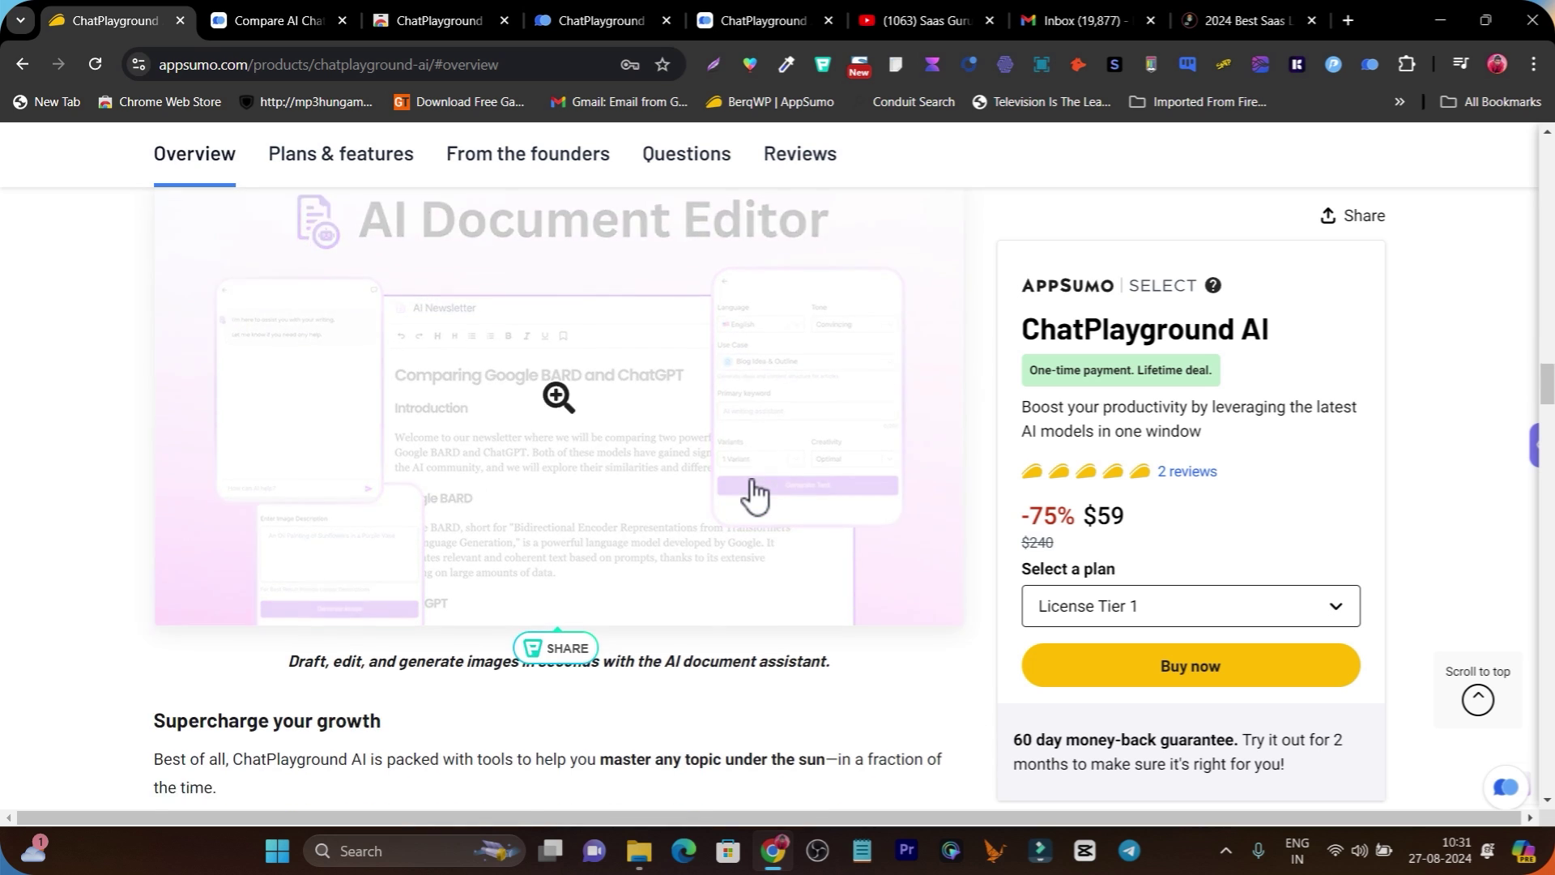
scroll(753, 494, "down", 8)
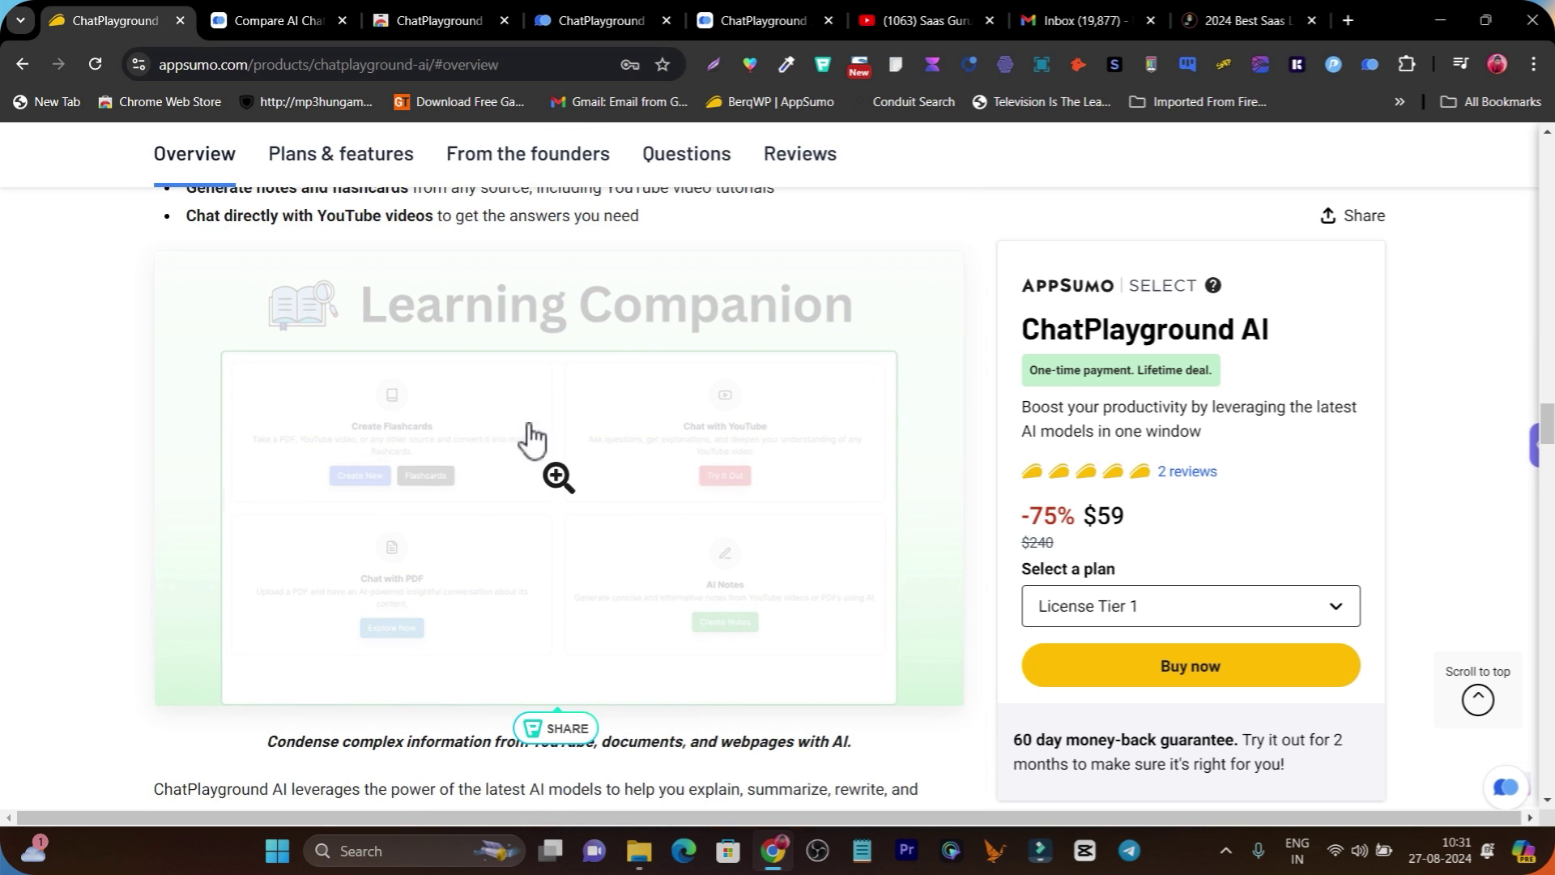
Glance at the monthly pricing plans, then reopen the extension's Learning Companion tools
left_click(761, 21)
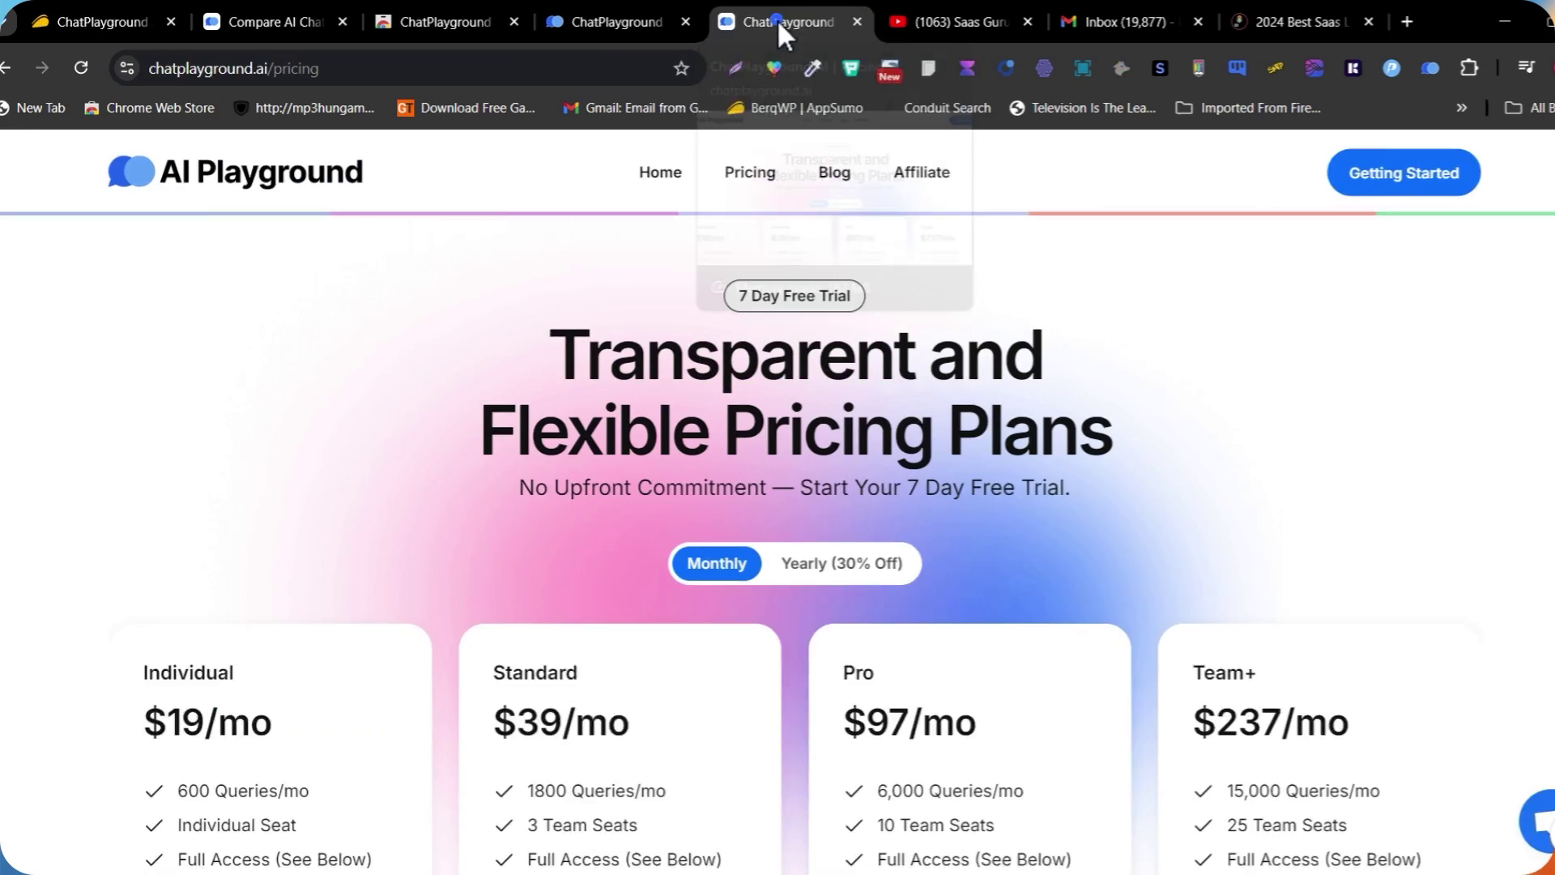
left_click(617, 21)
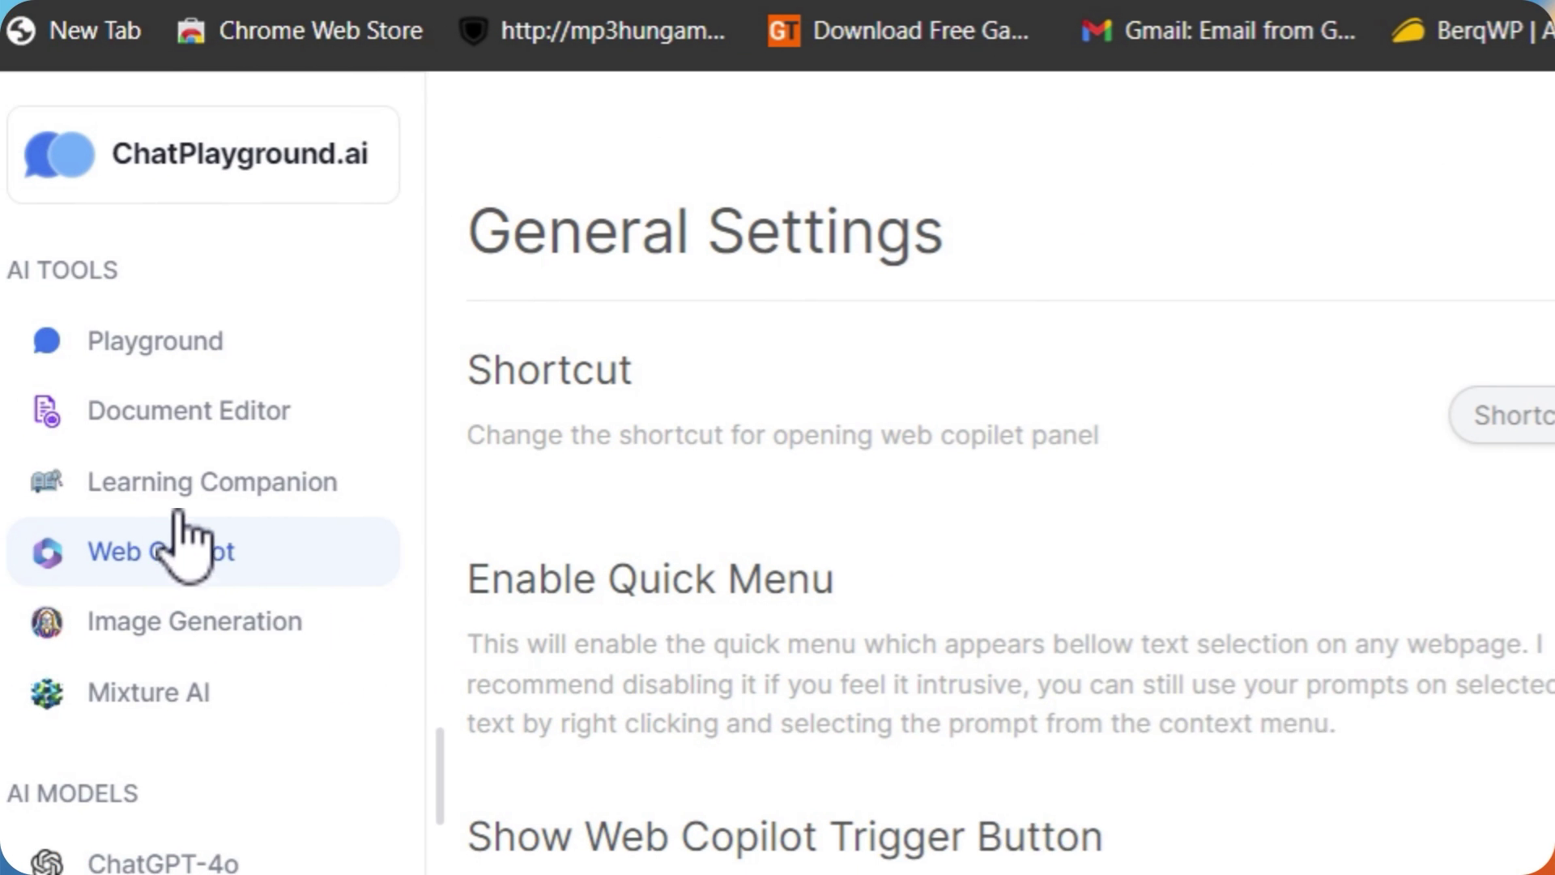
left_click(256, 481)
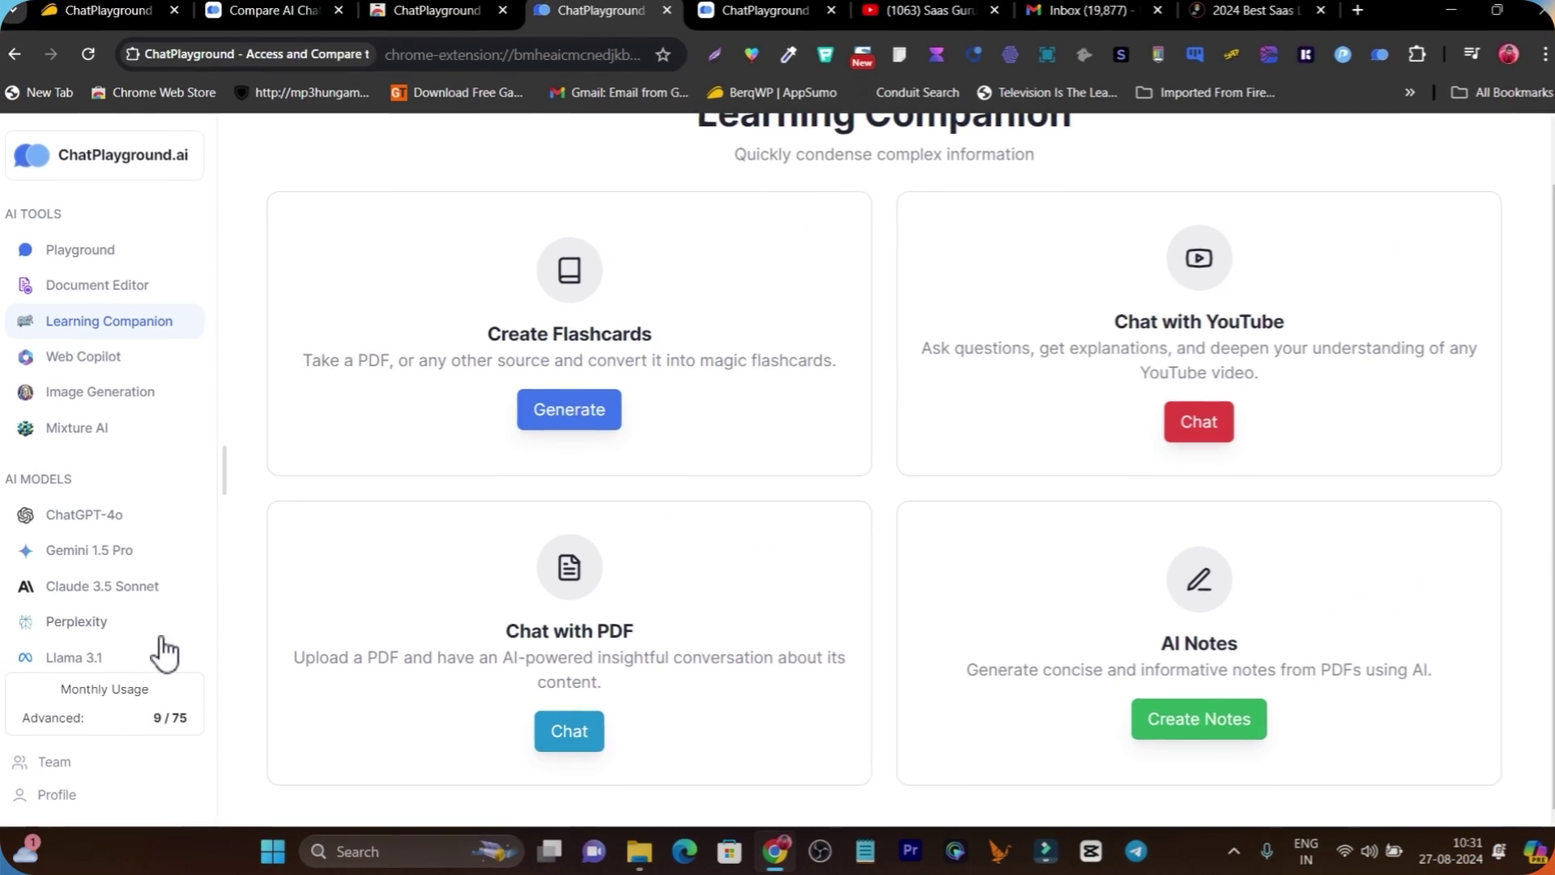
scroll(90, 485, "down", 1)
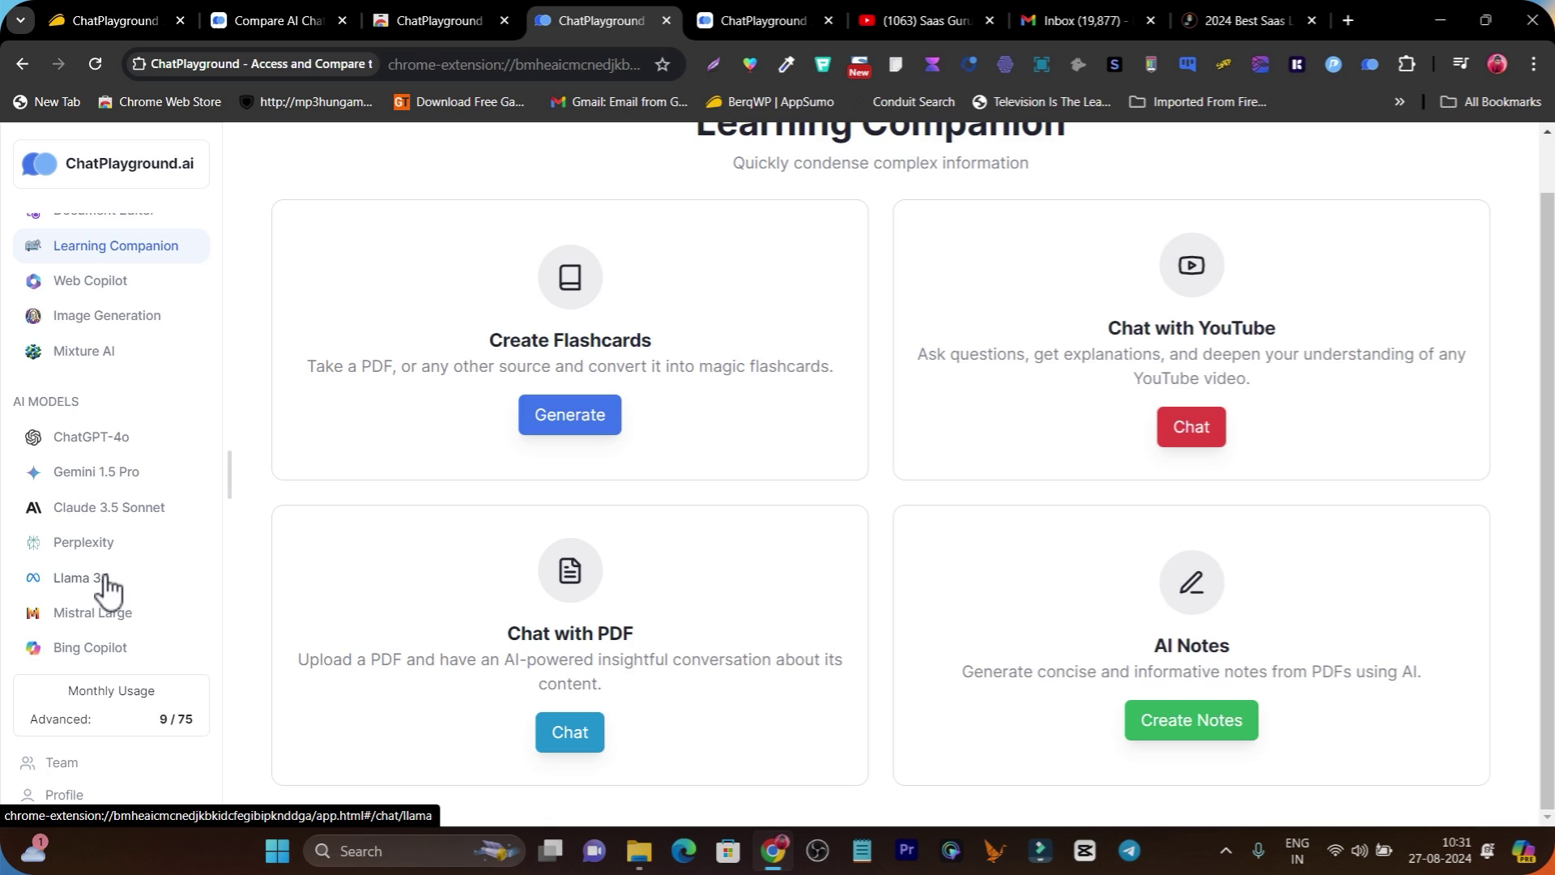
View Claude 3.5 Sonnet's chat, then switch to ChatGPT-4o and toggle its Web Access off and on
left_click(136, 515)
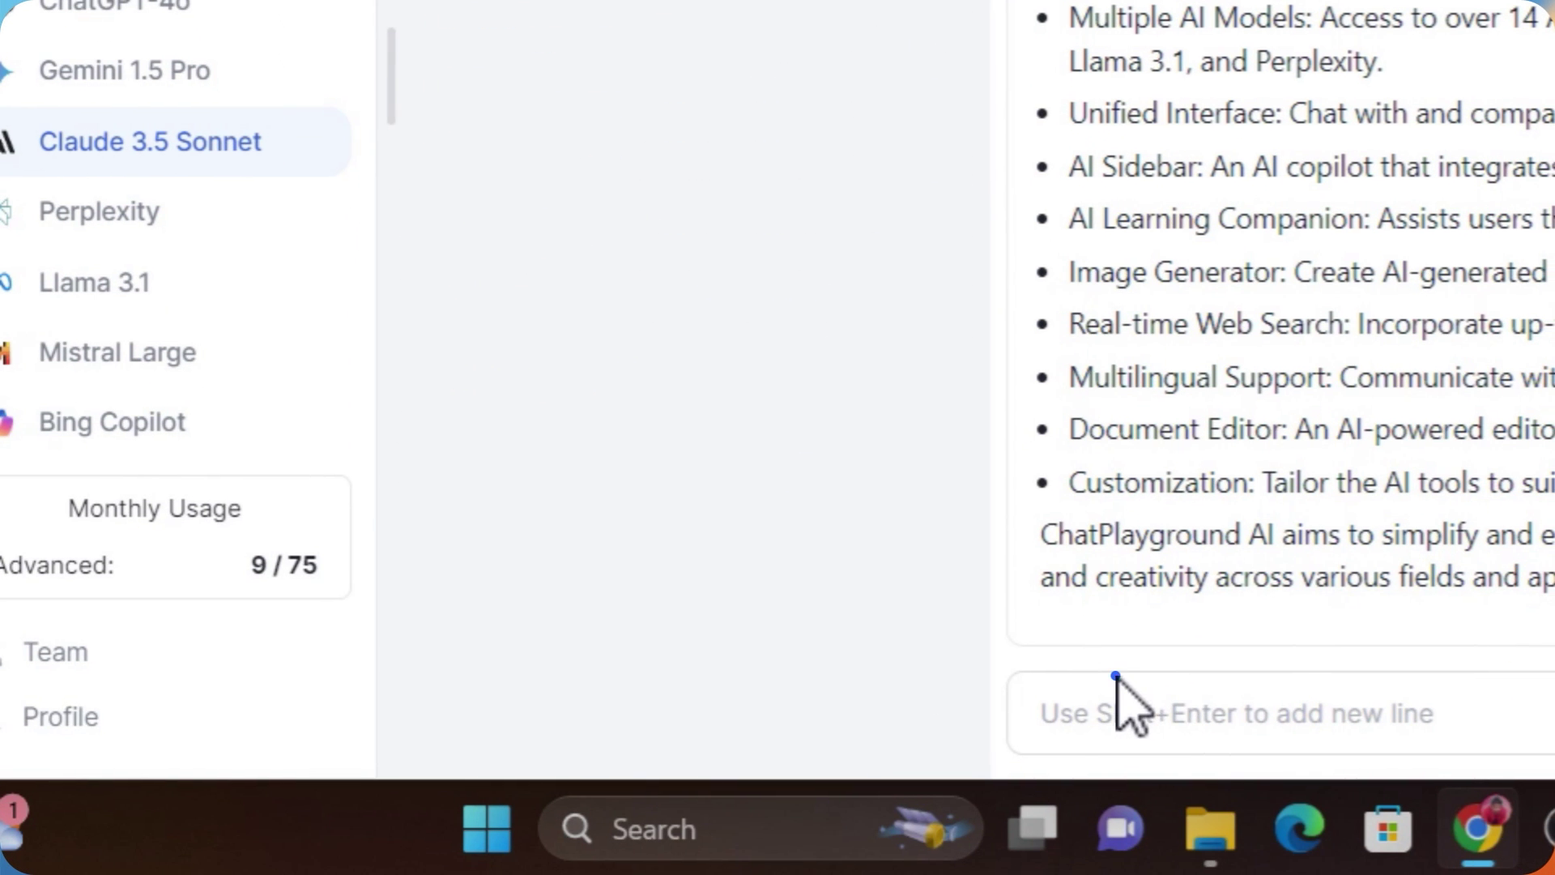
left_click(1116, 676)
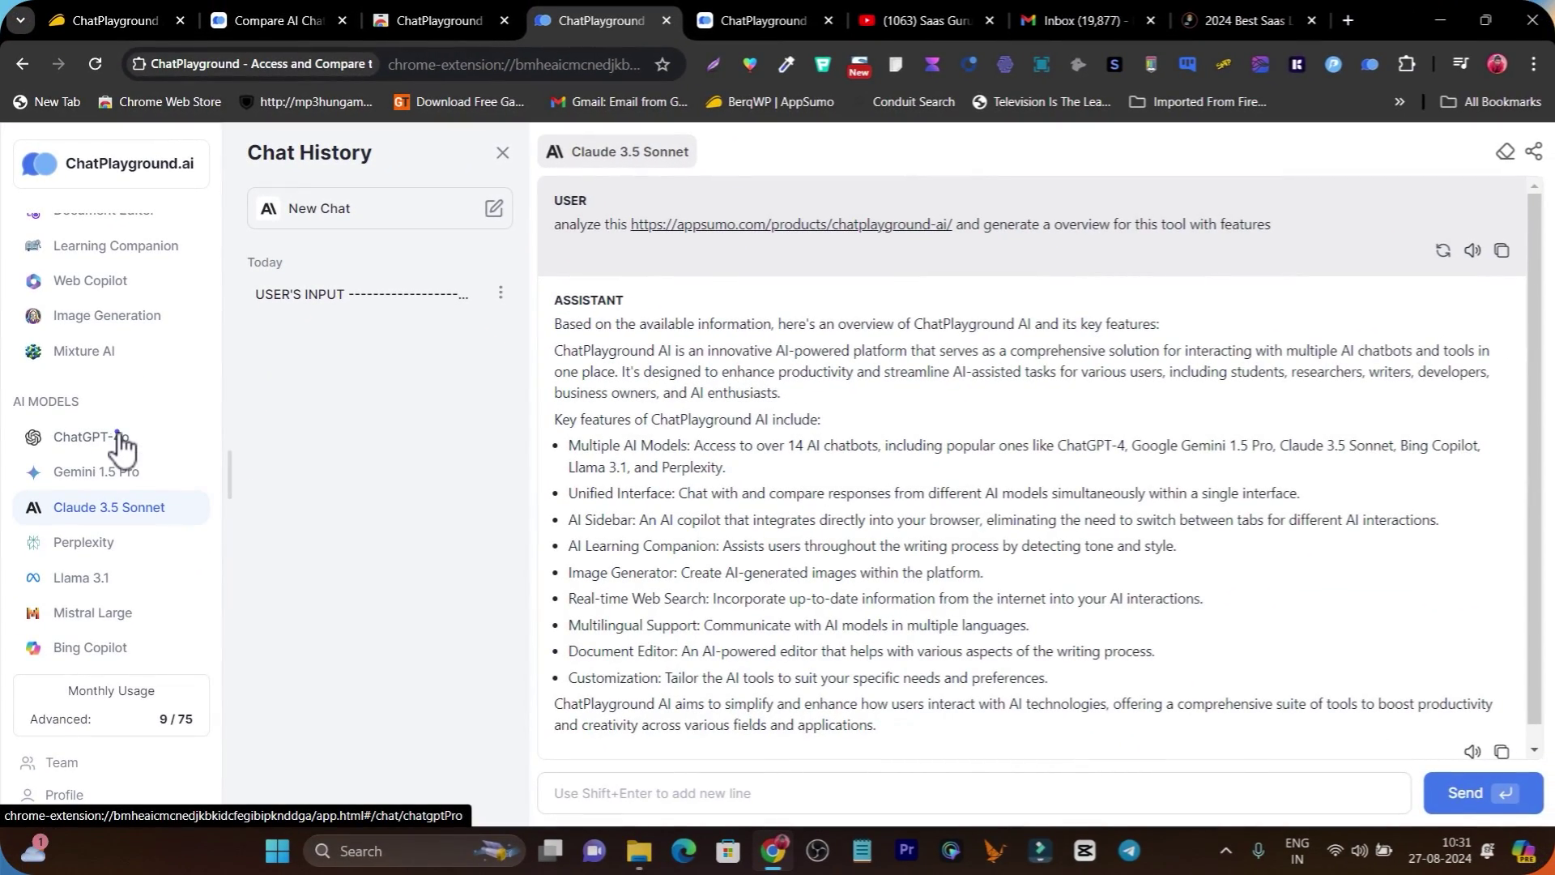
left_click(122, 441)
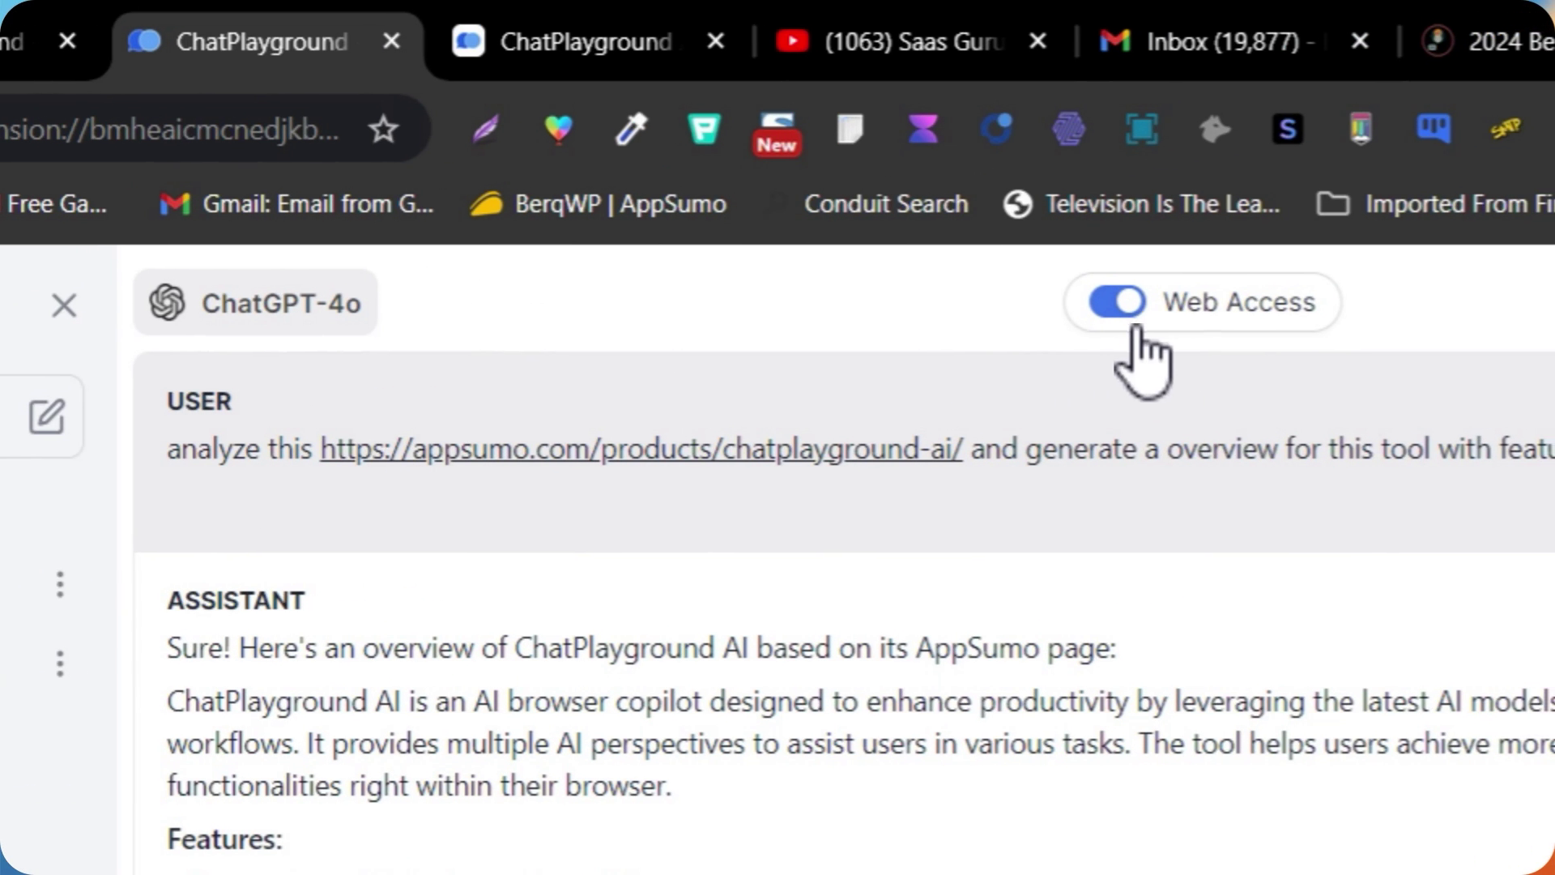
left_click(1127, 316)
left_click(1122, 312)
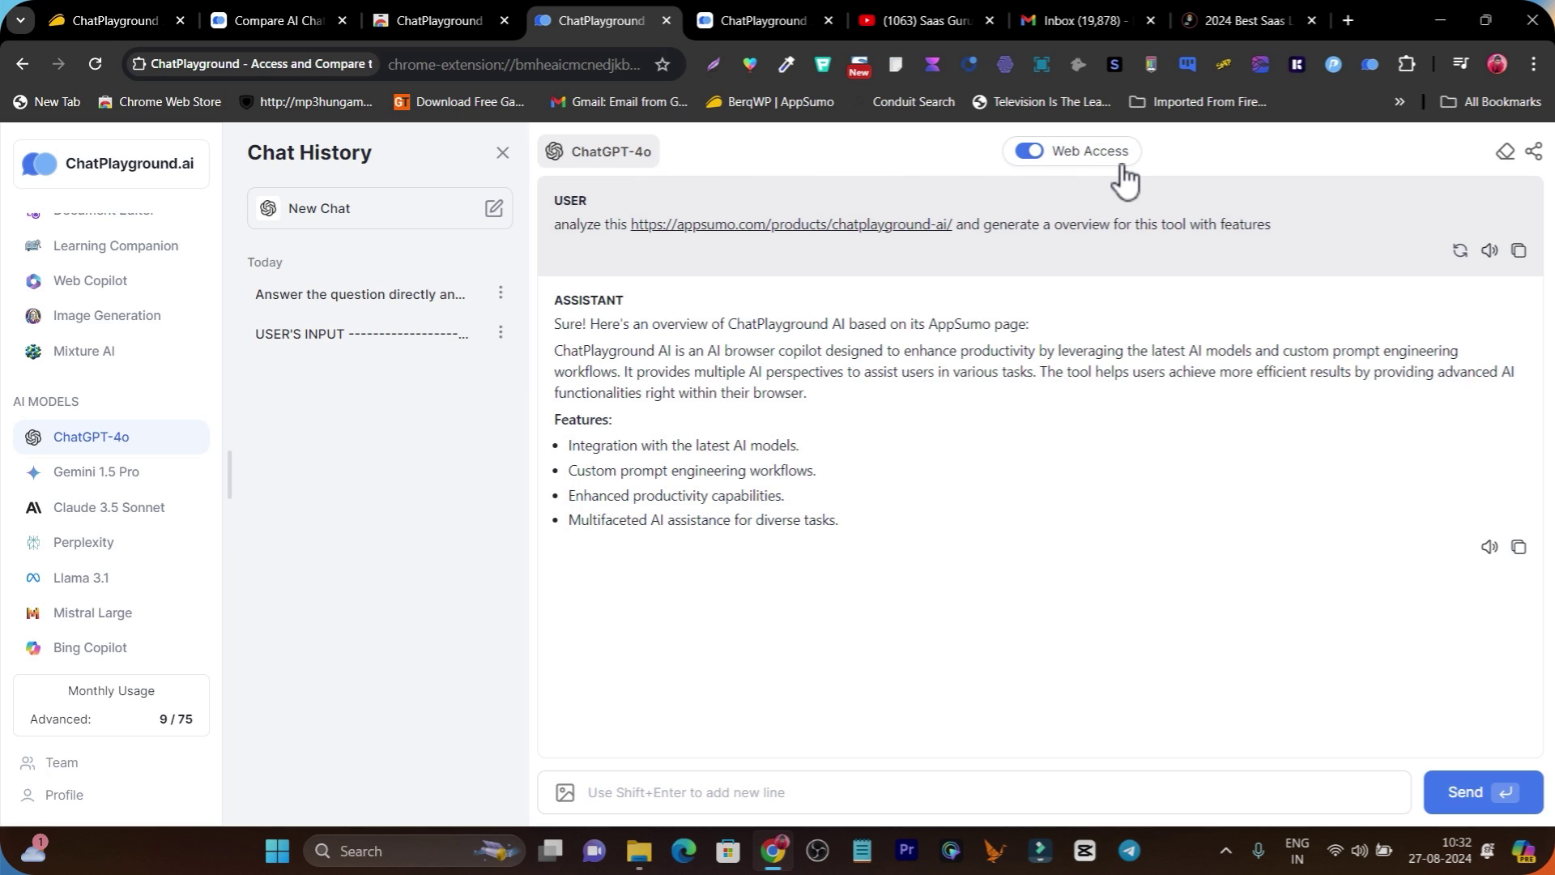
Compare Gemini 1.5 Pro's and Perplexity's overviews of the AppSumo ChatPlayground page
left_click(103, 478)
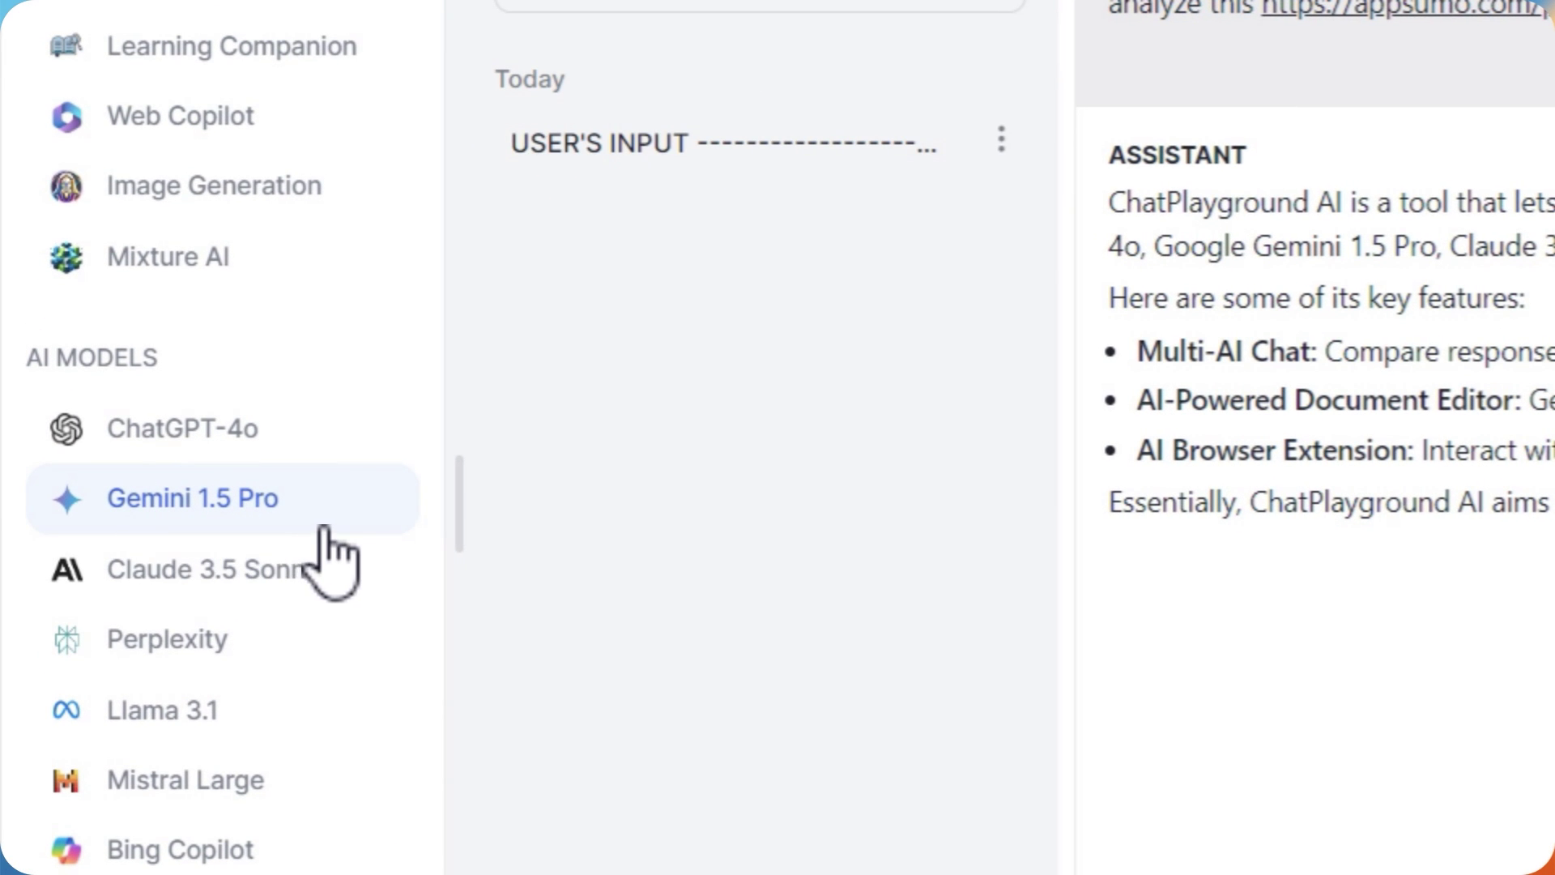
left_click(201, 653)
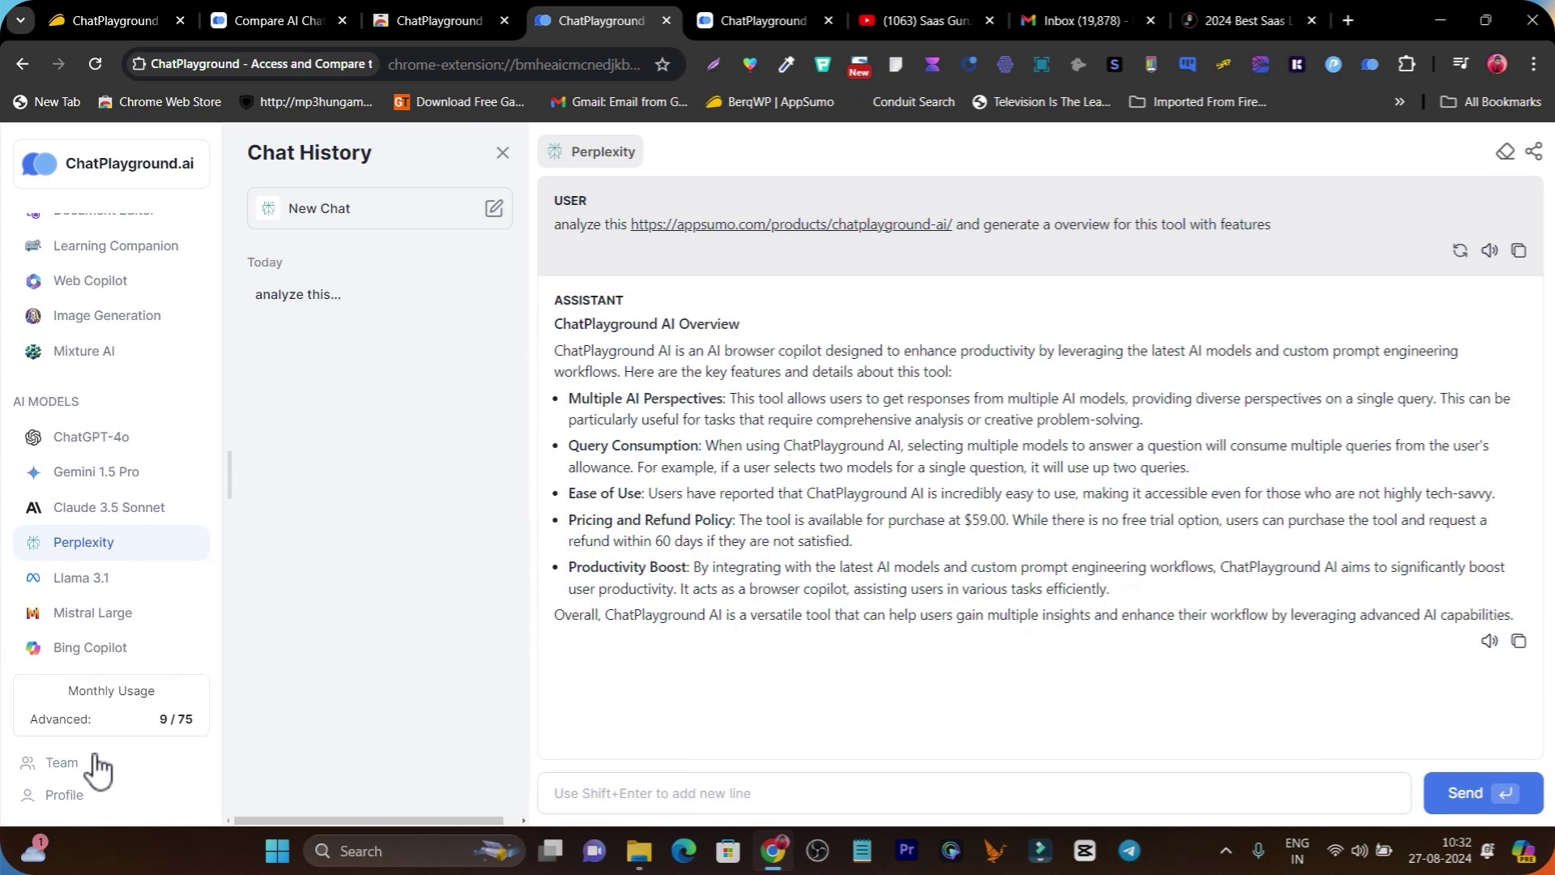
scroll(138, 373, "up", 1)
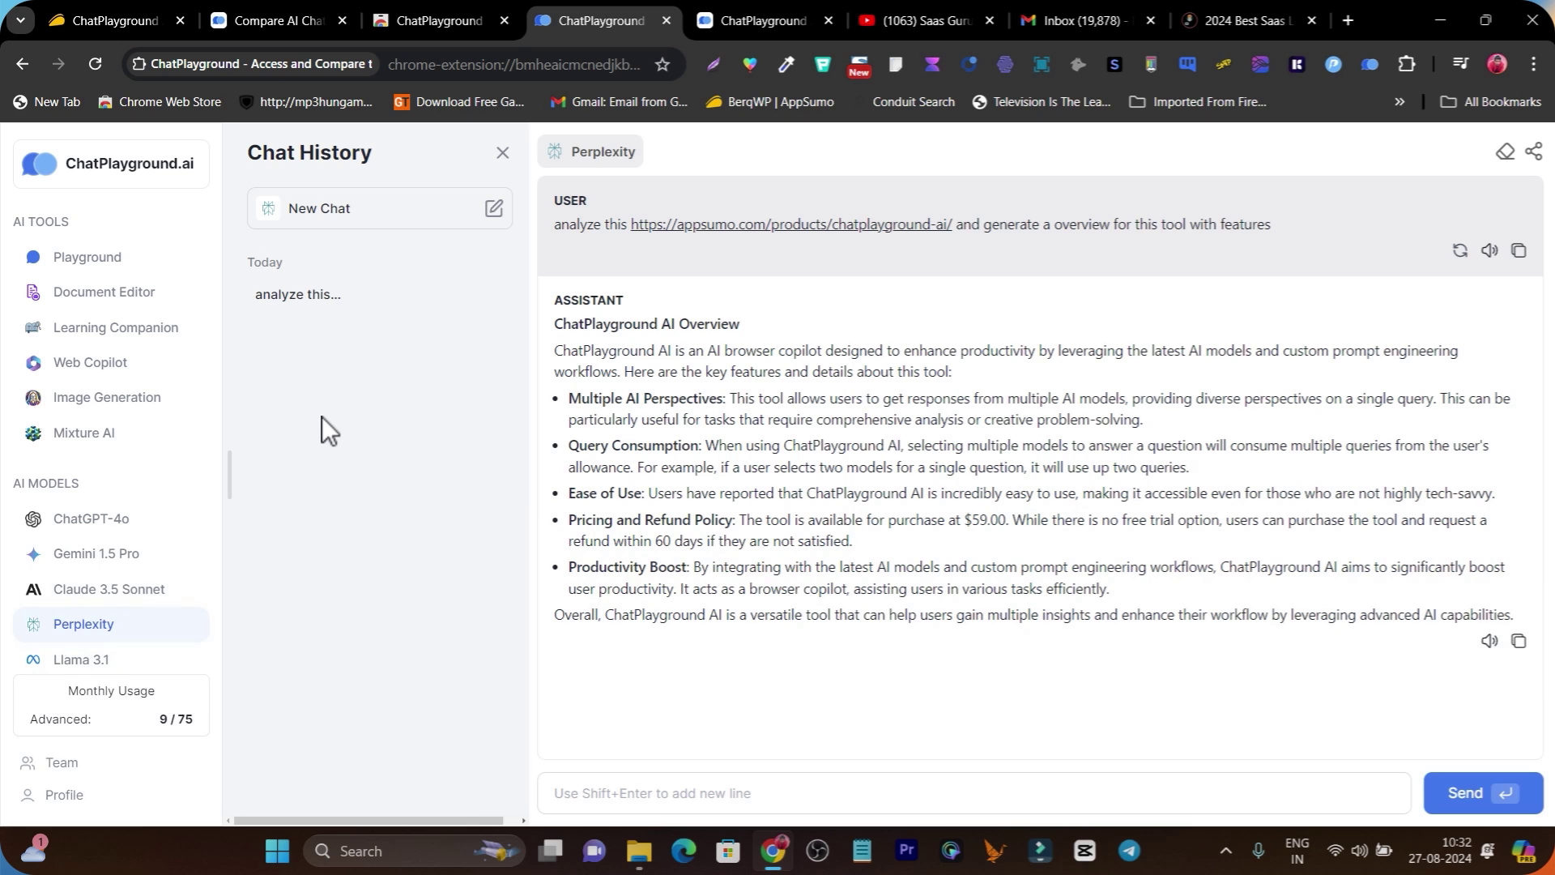
Generate an image from the prompt 'Moon with flowers' using the ENVIRONMENT preset style
left_click(72, 405)
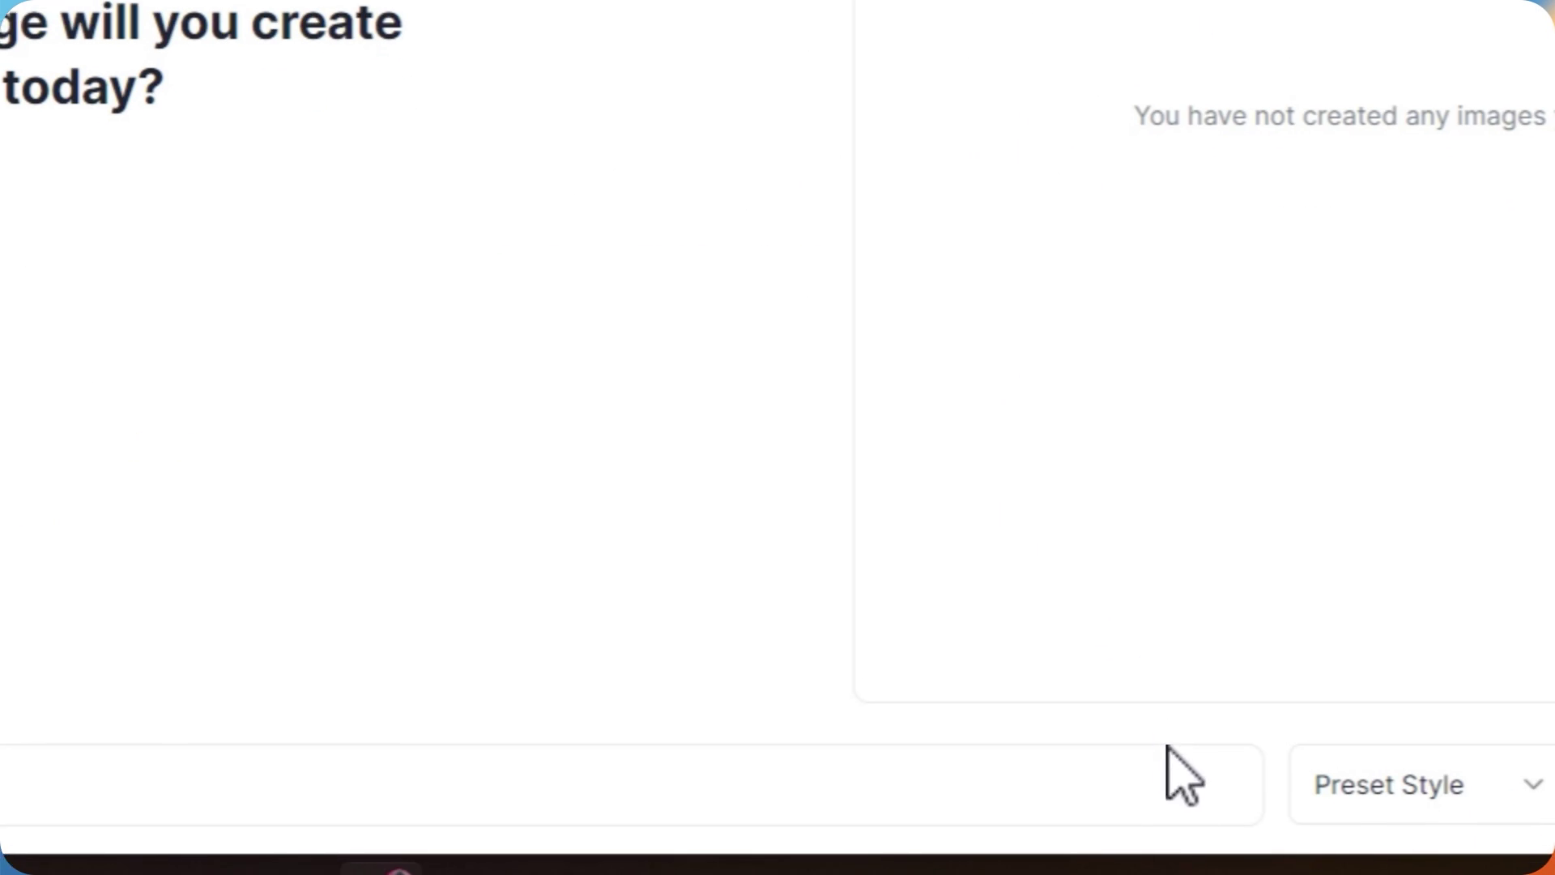
left_click(229, 874)
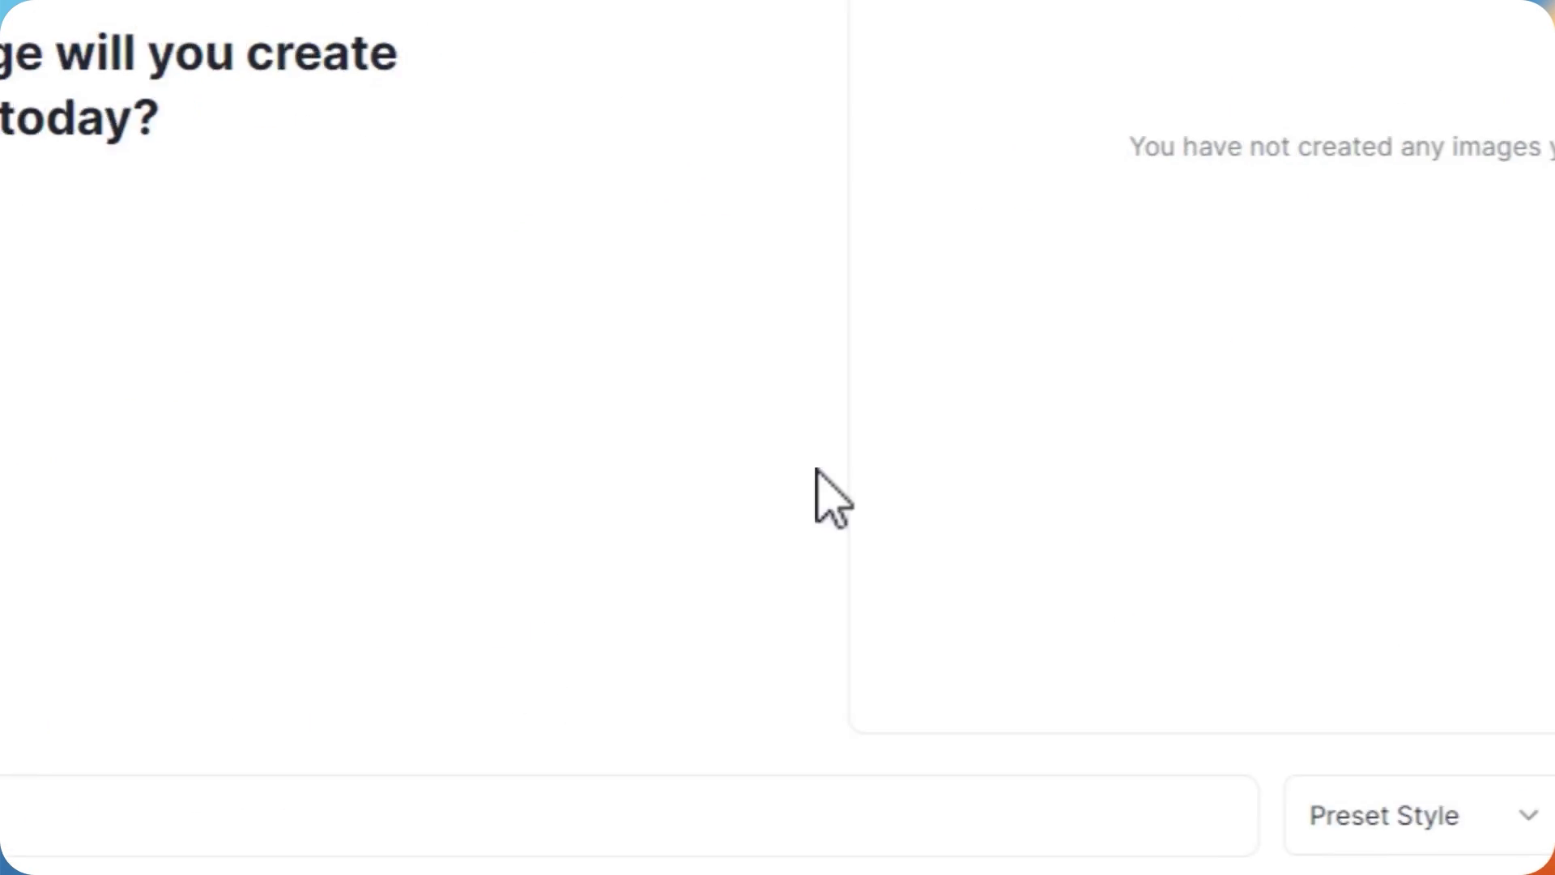
type("M")
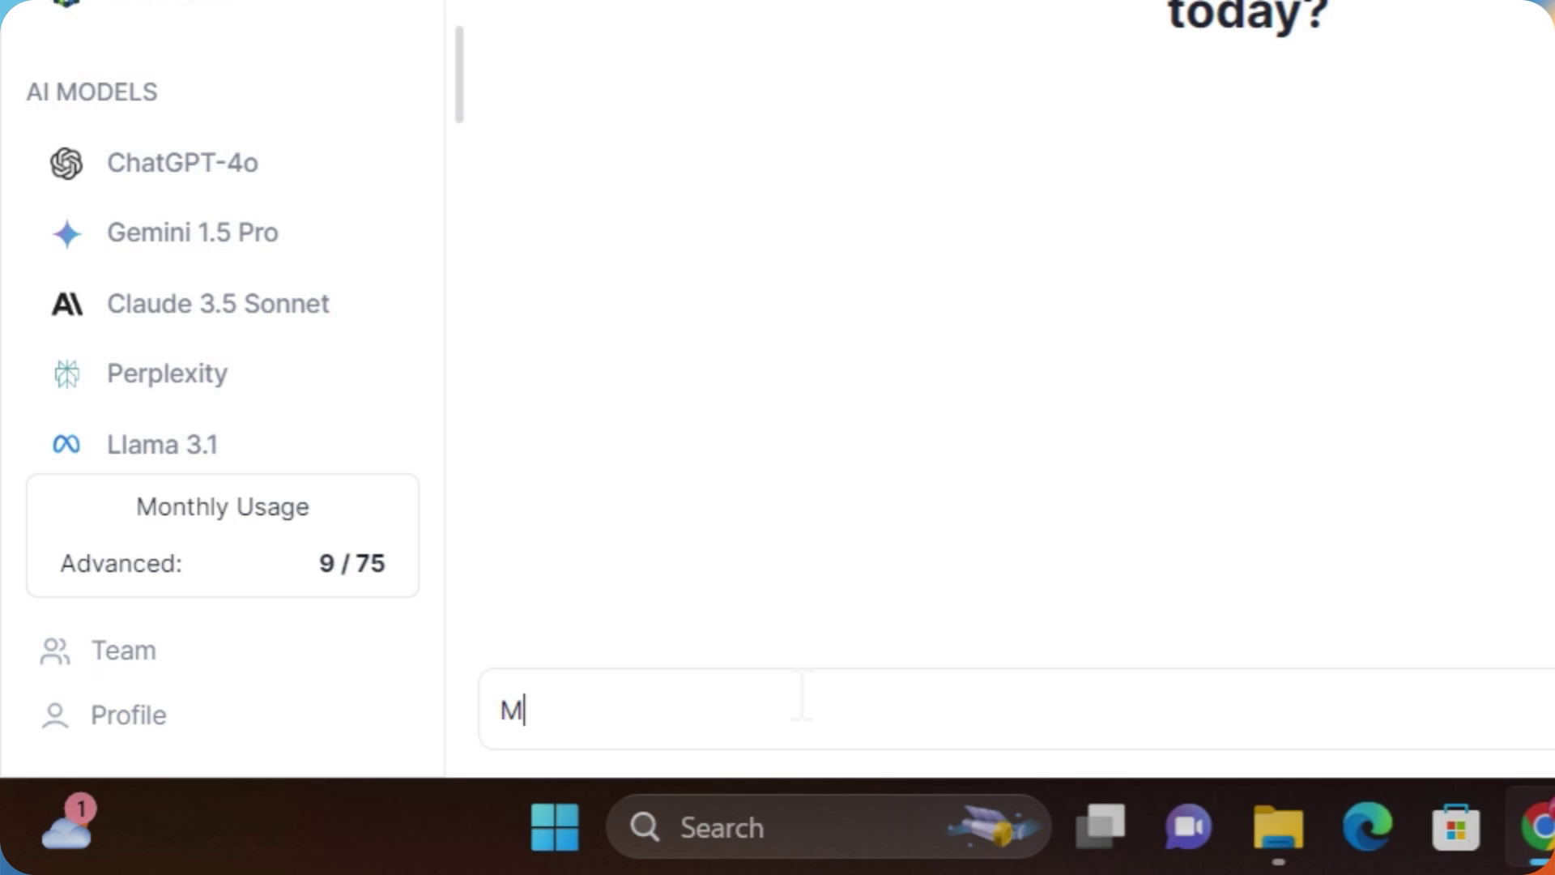
type("oon with flowers")
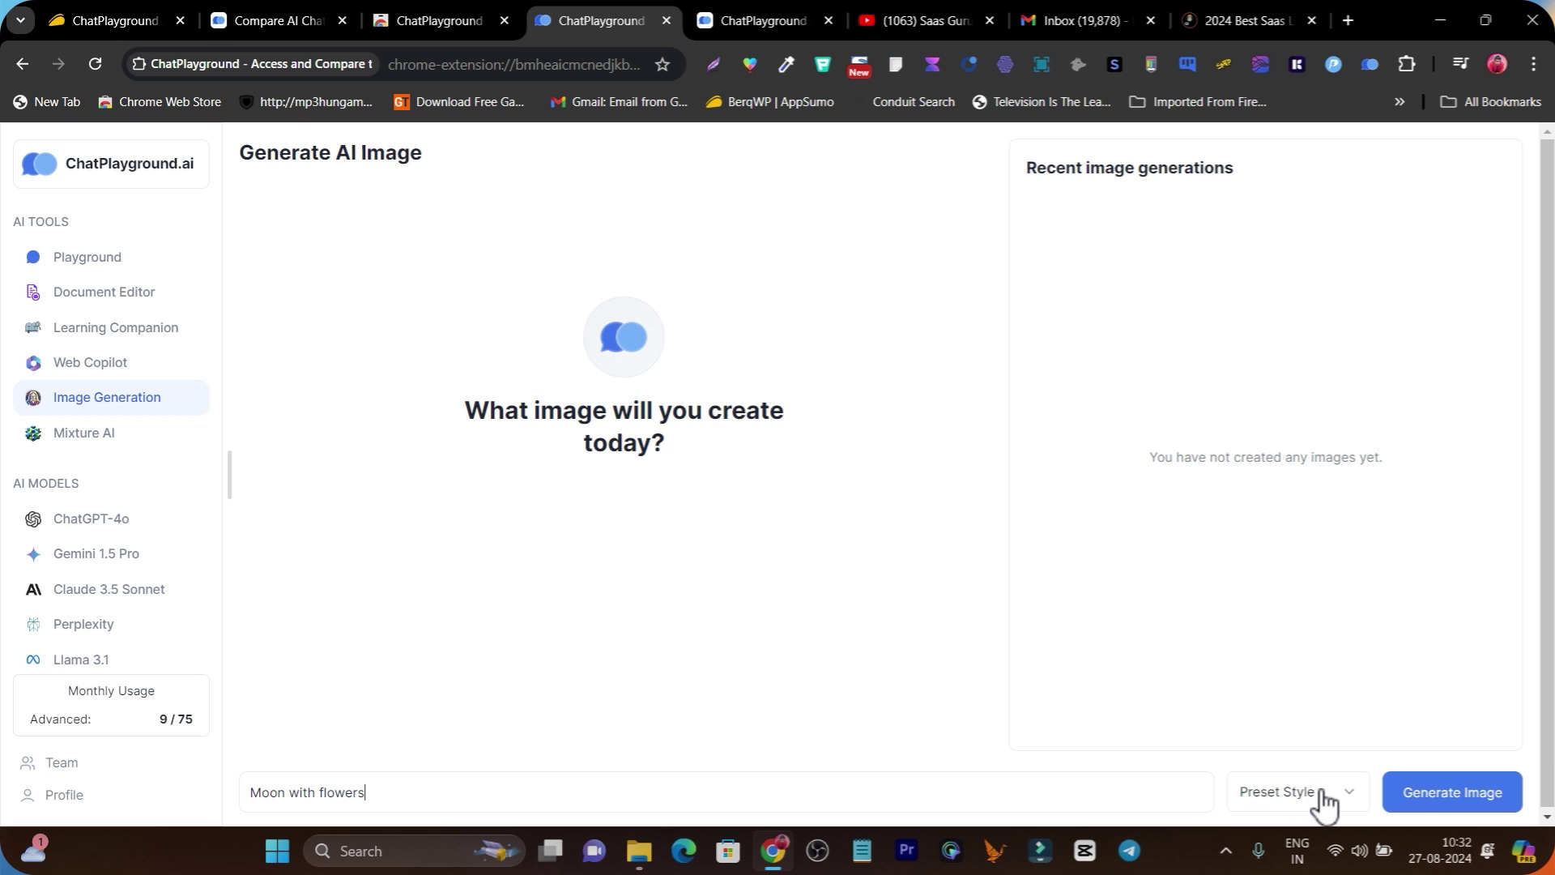
left_click(1325, 792)
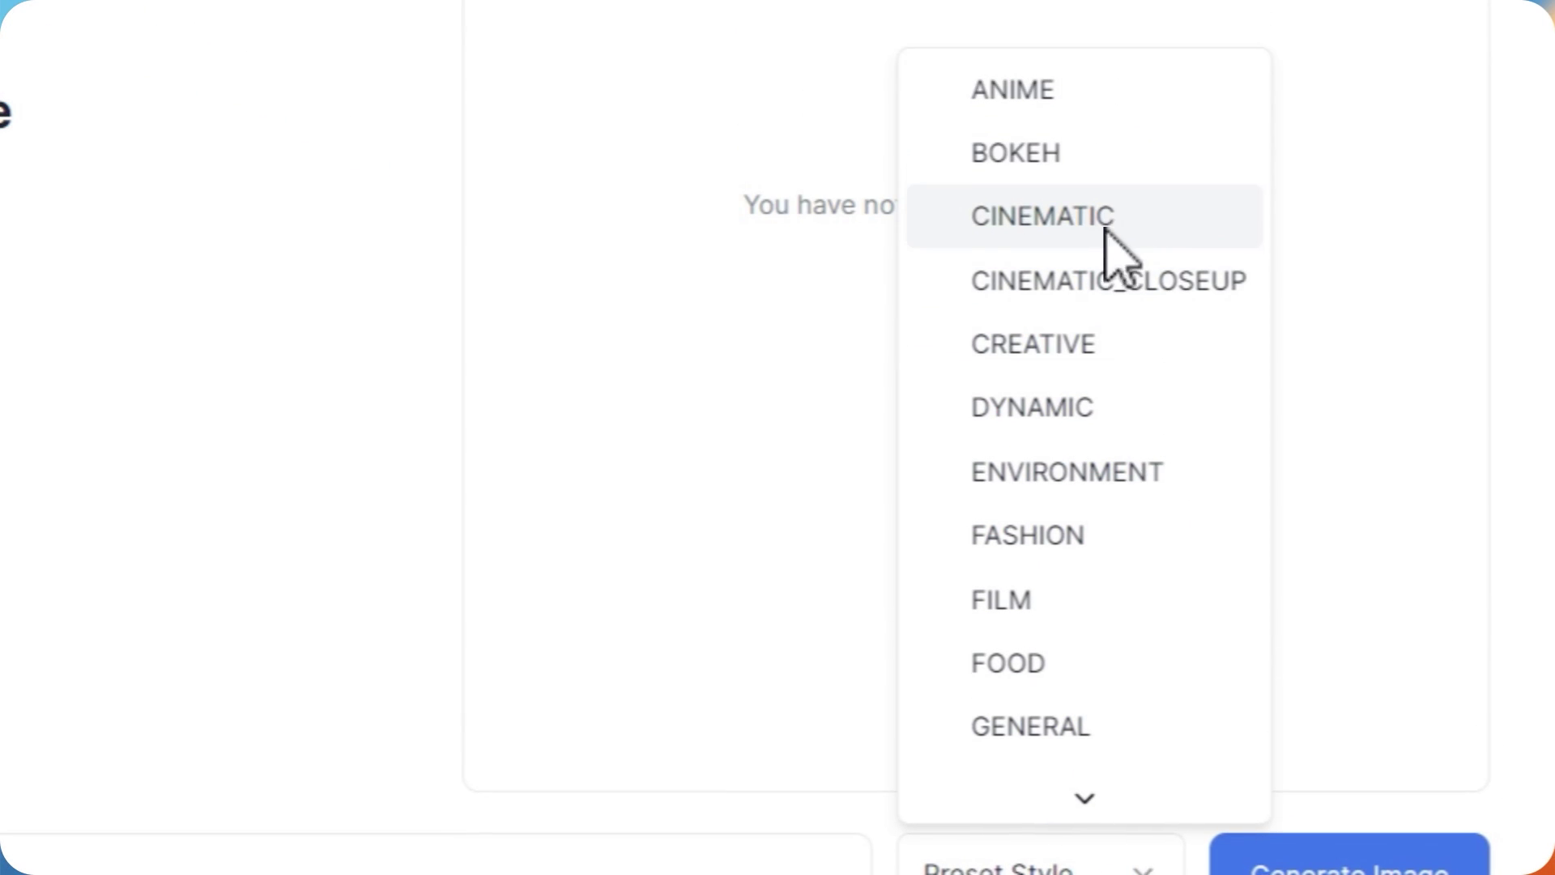
scroll(1118, 615, "down", 2)
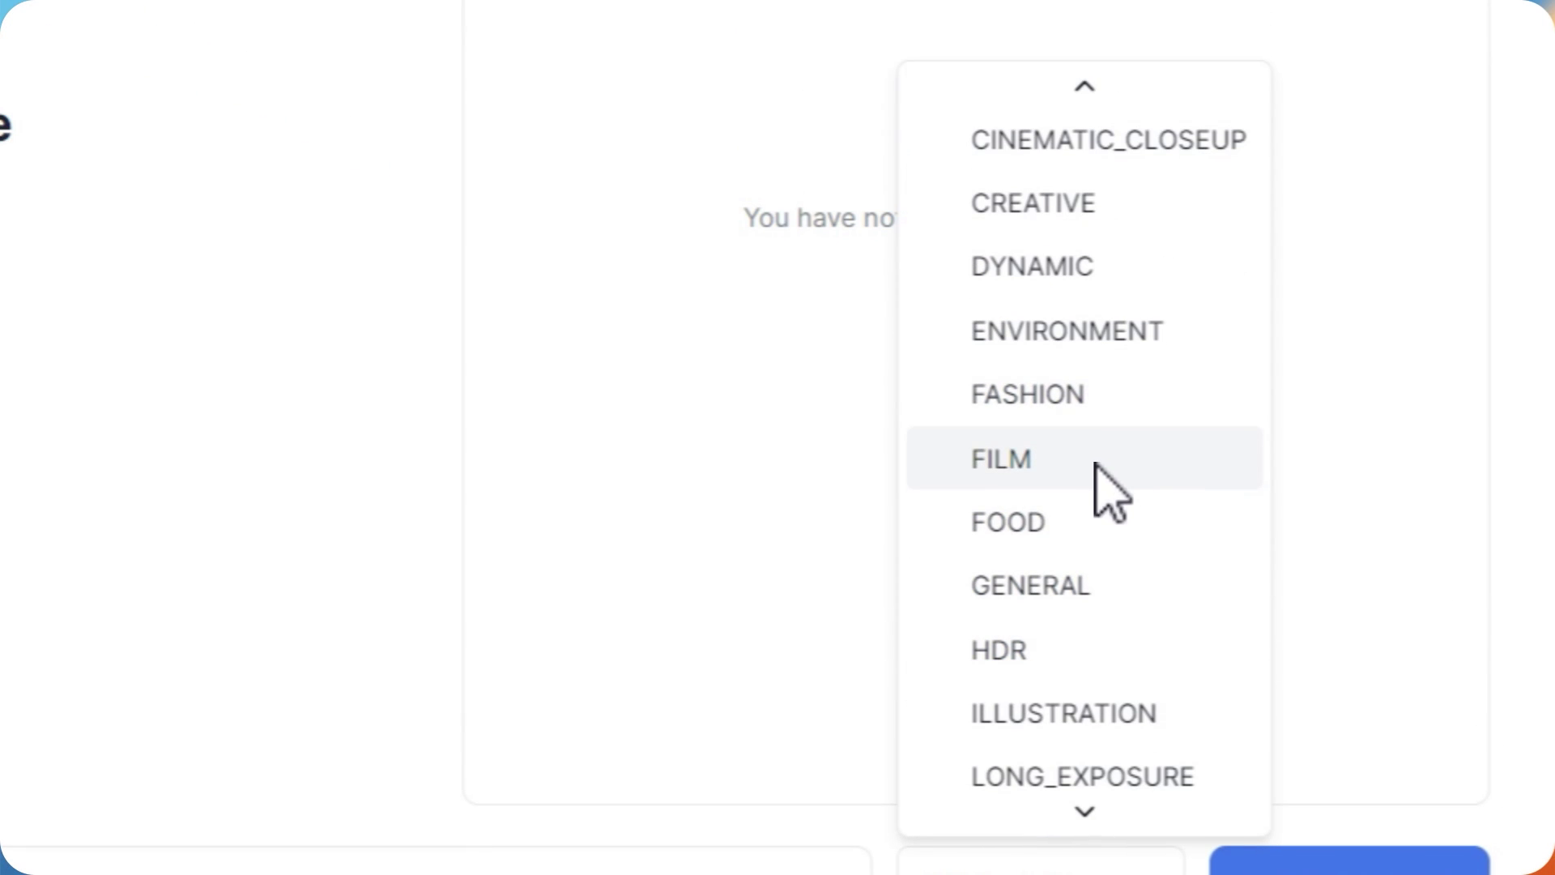
left_click(1117, 334)
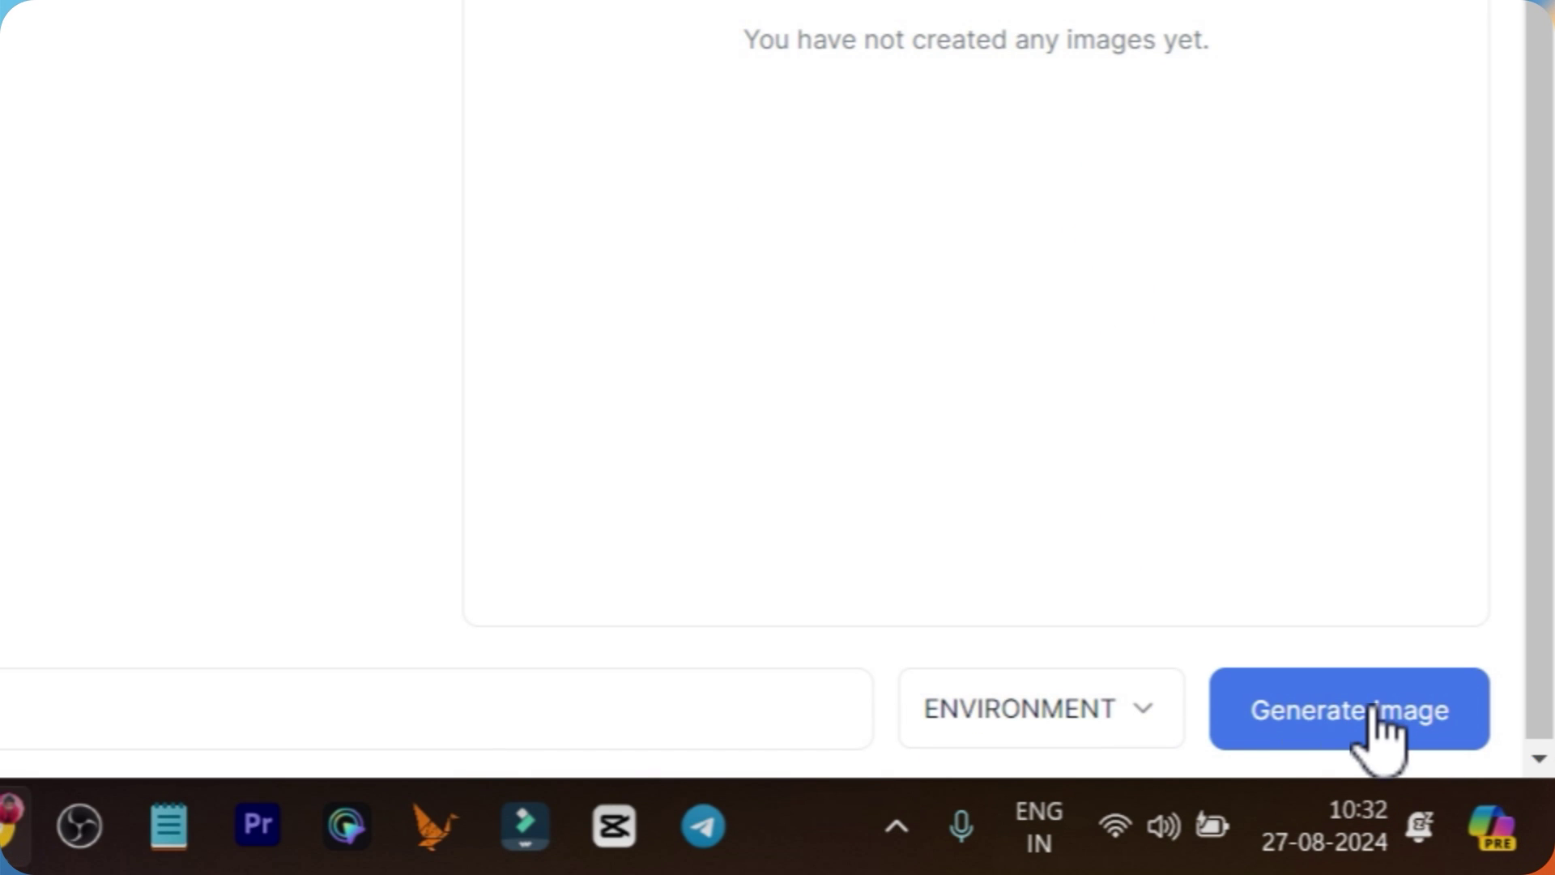
left_click(1373, 709)
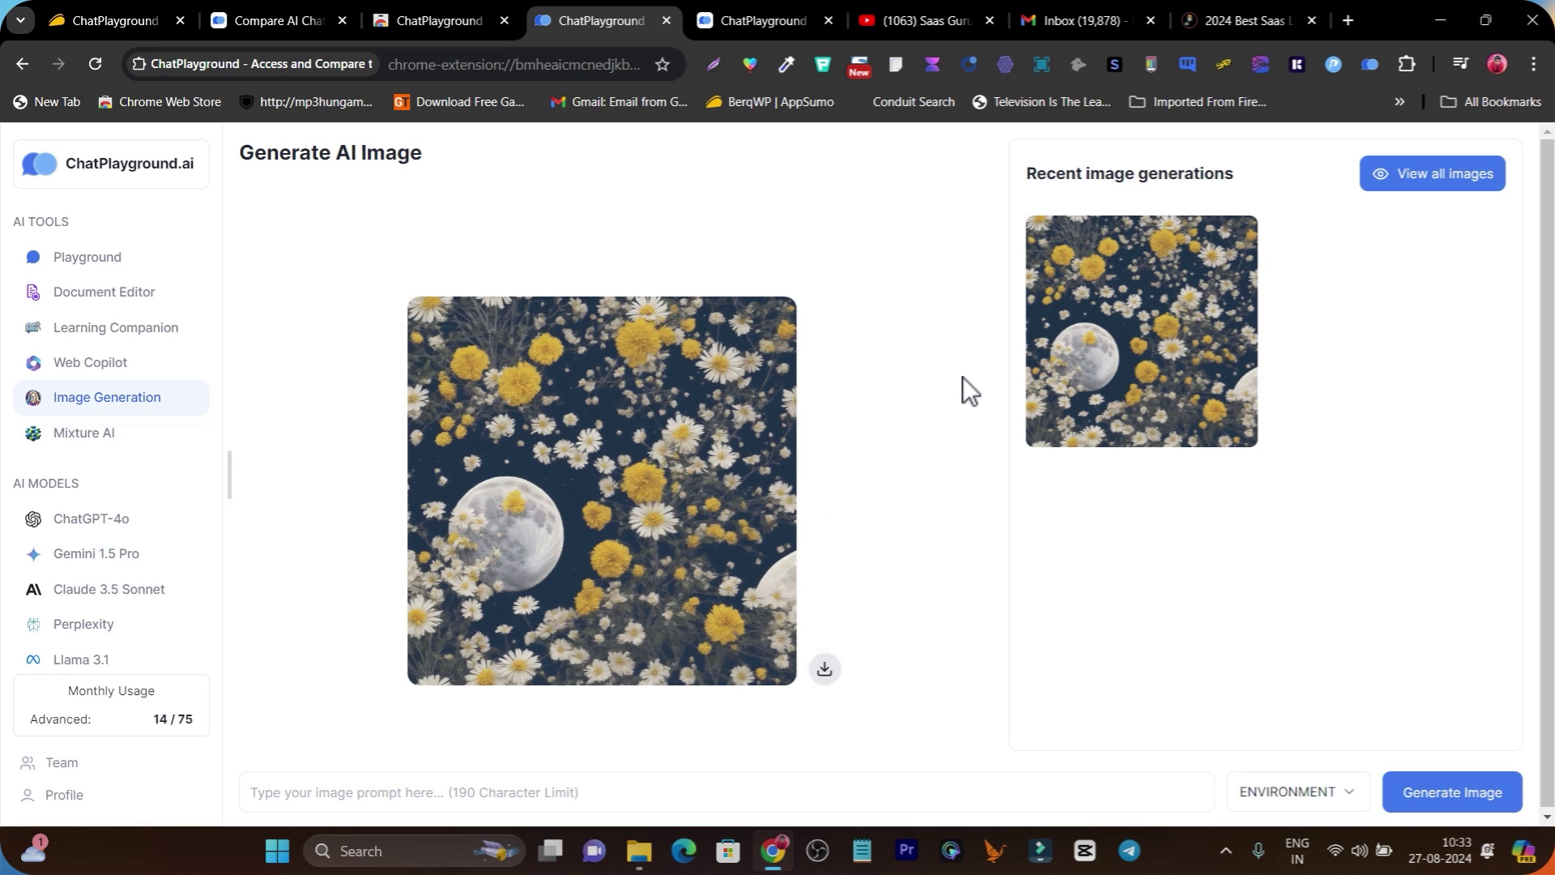
scroll(911, 446, "down", 1)
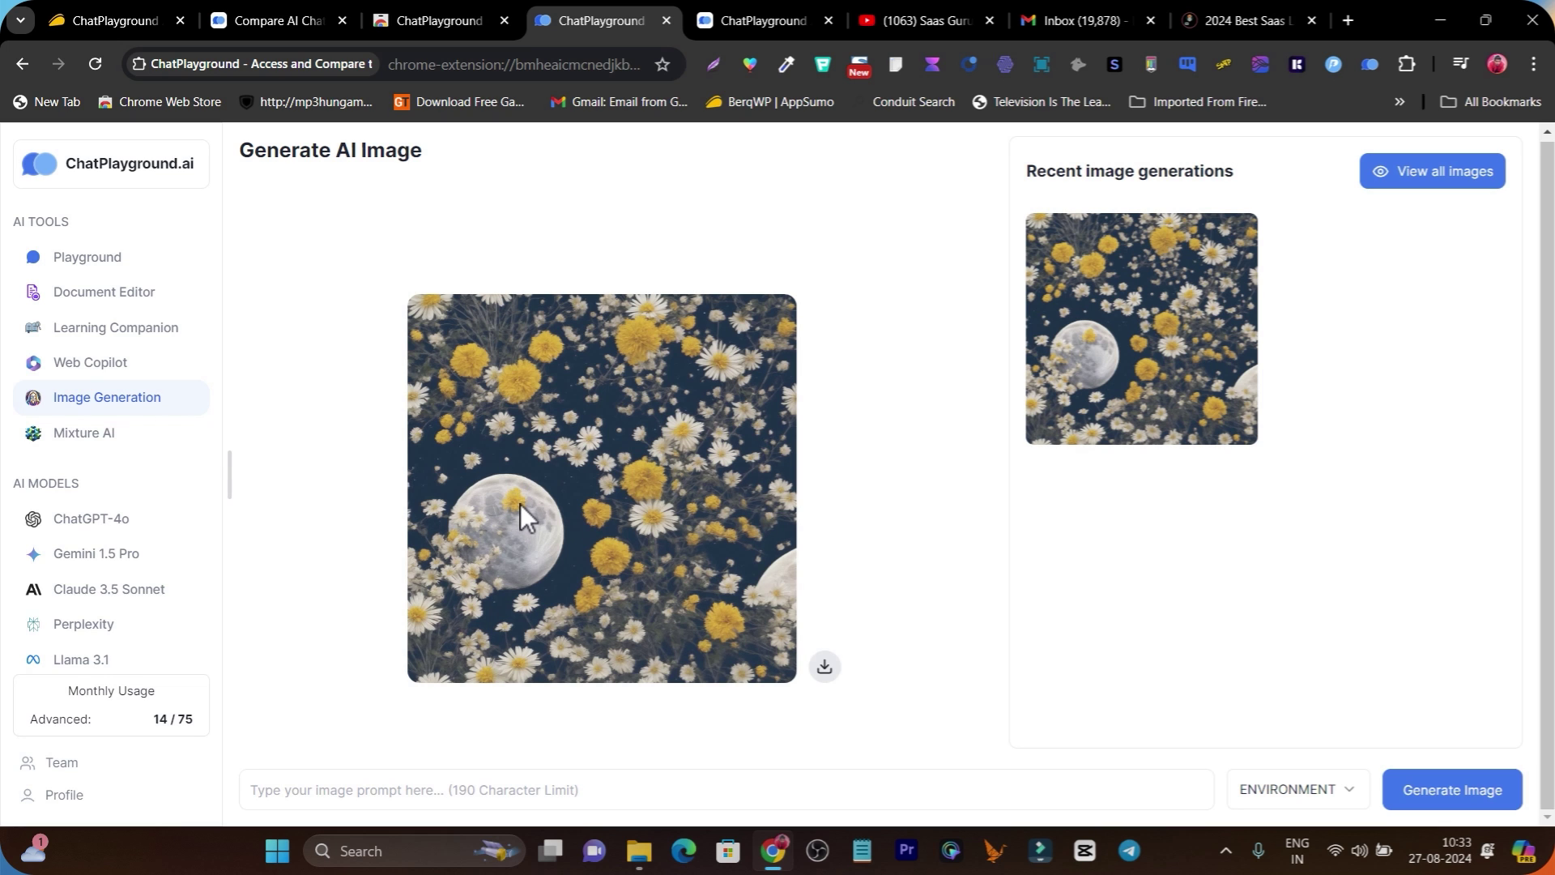
left_click(466, 790)
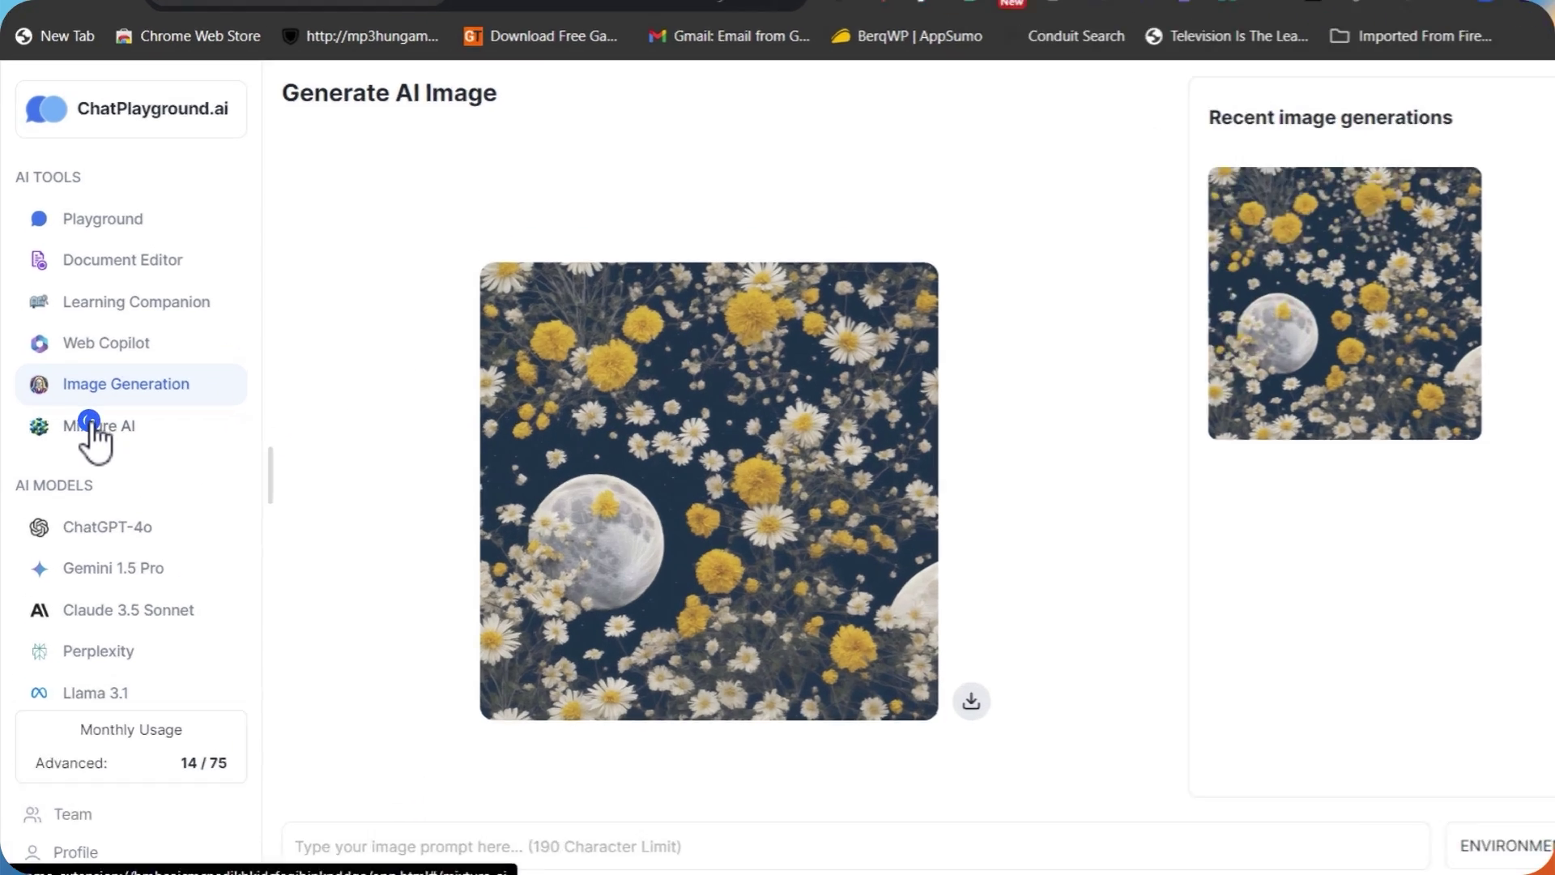
Preview the Mixture AI chat box, then switch to the six-panel multi-model Playground
left_click(77, 431)
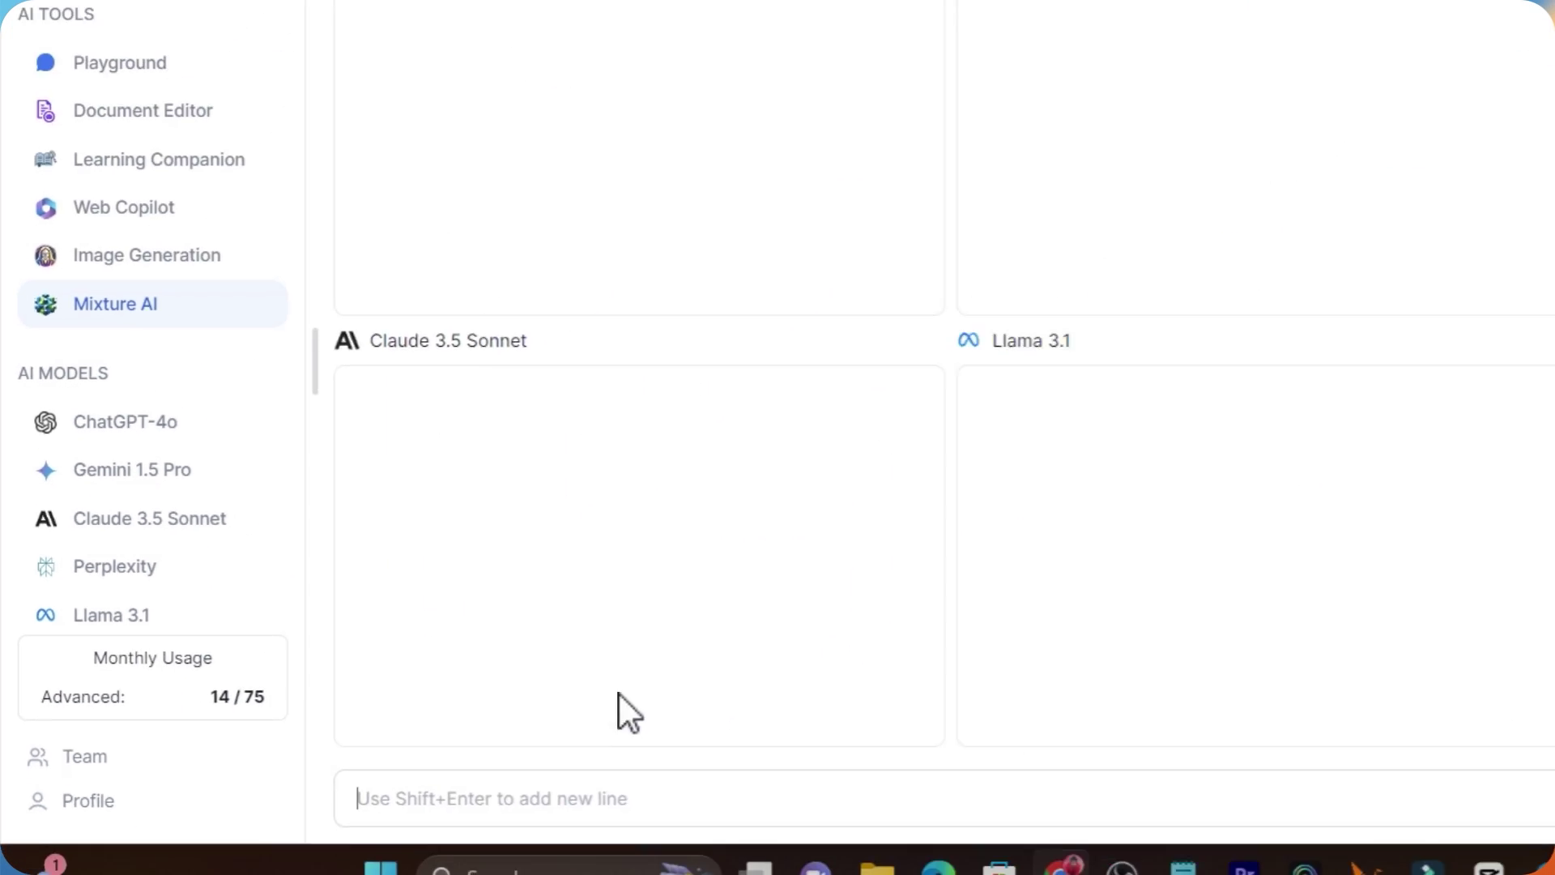
left_click(517, 792)
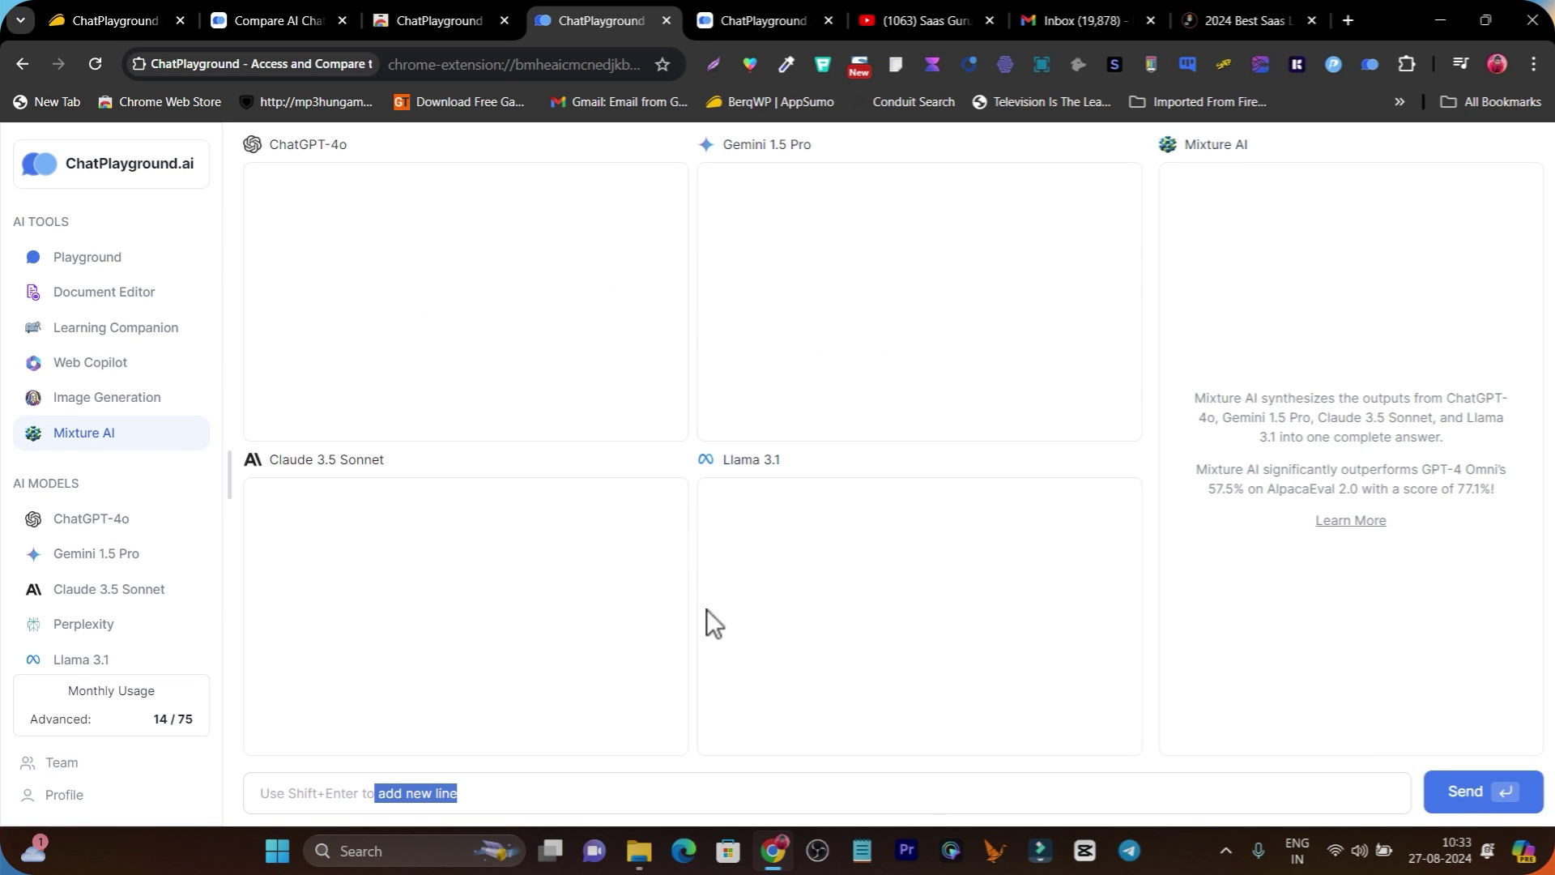
left_click(90, 259)
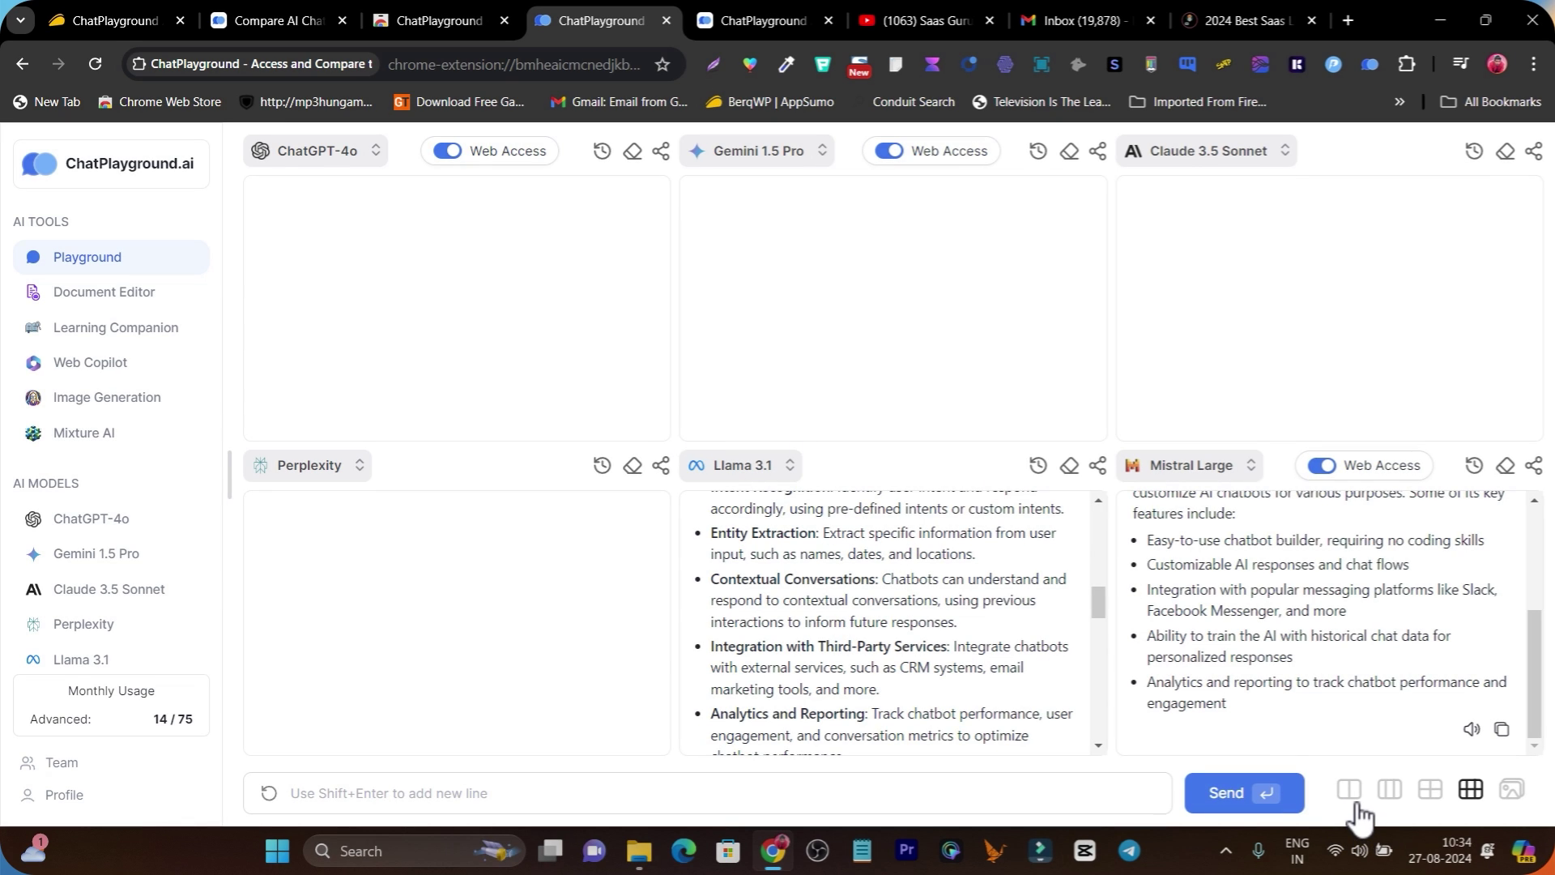
Switch the Playground to two panels and set the second panel's model to Perplexity
left_click(1351, 793)
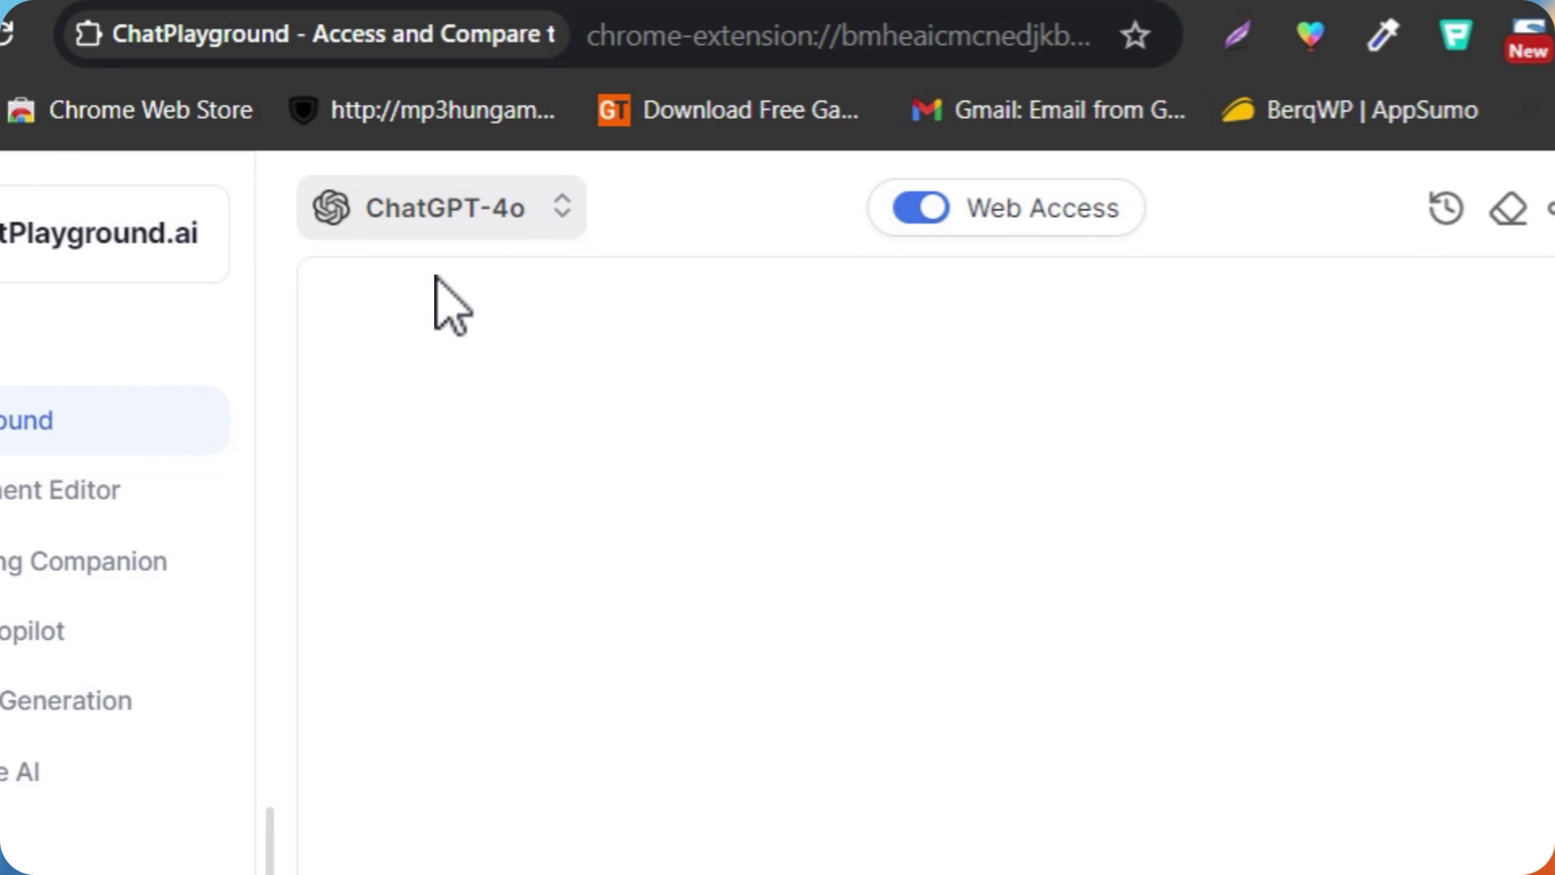
left_click(1165, 230)
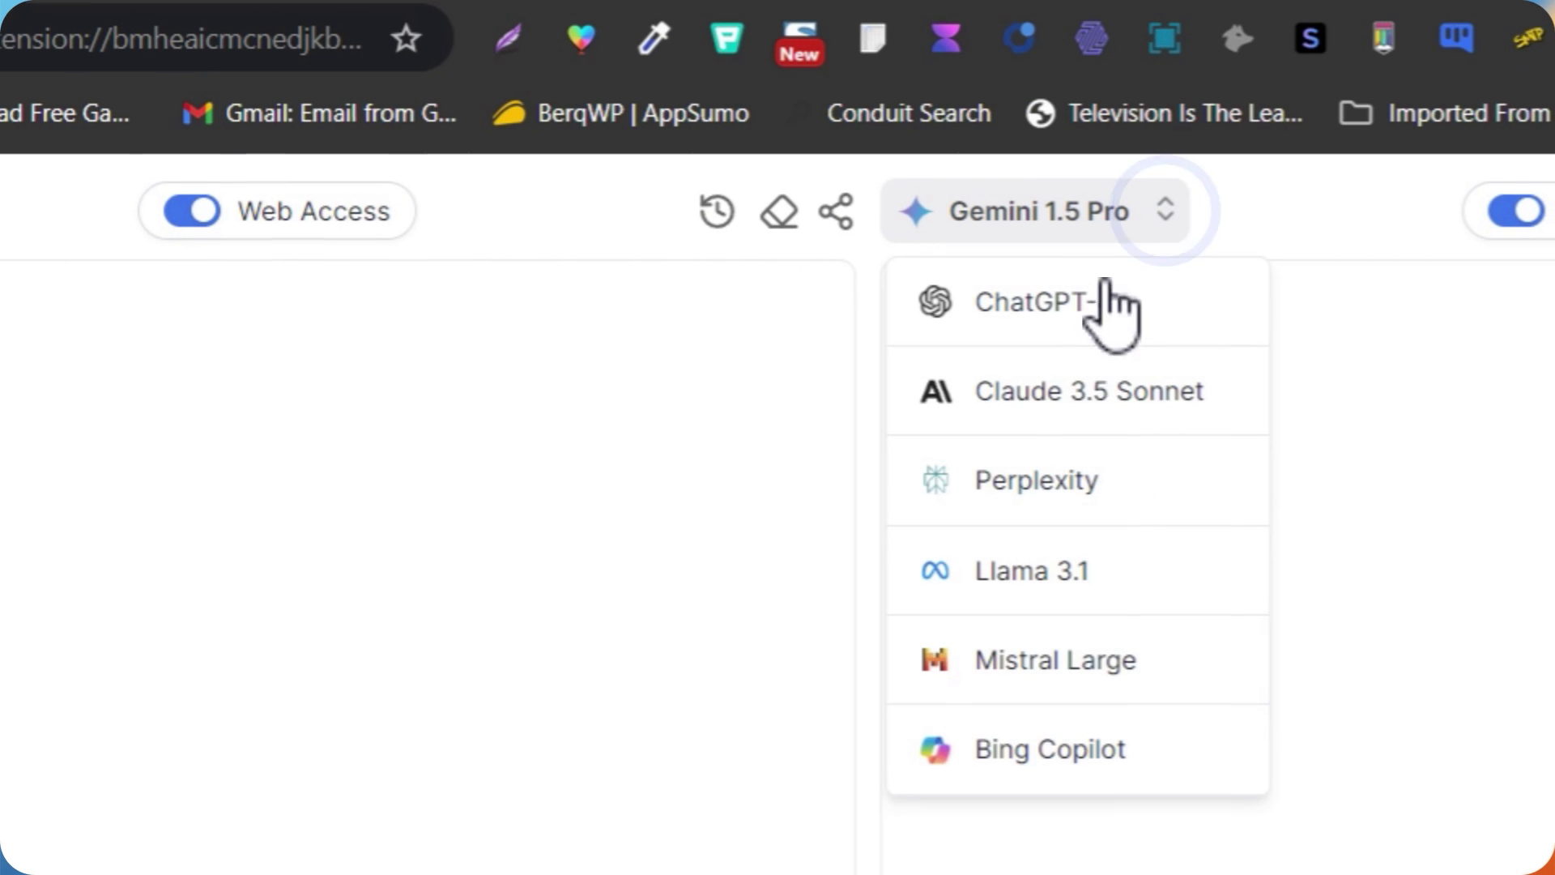
left_click(1043, 435)
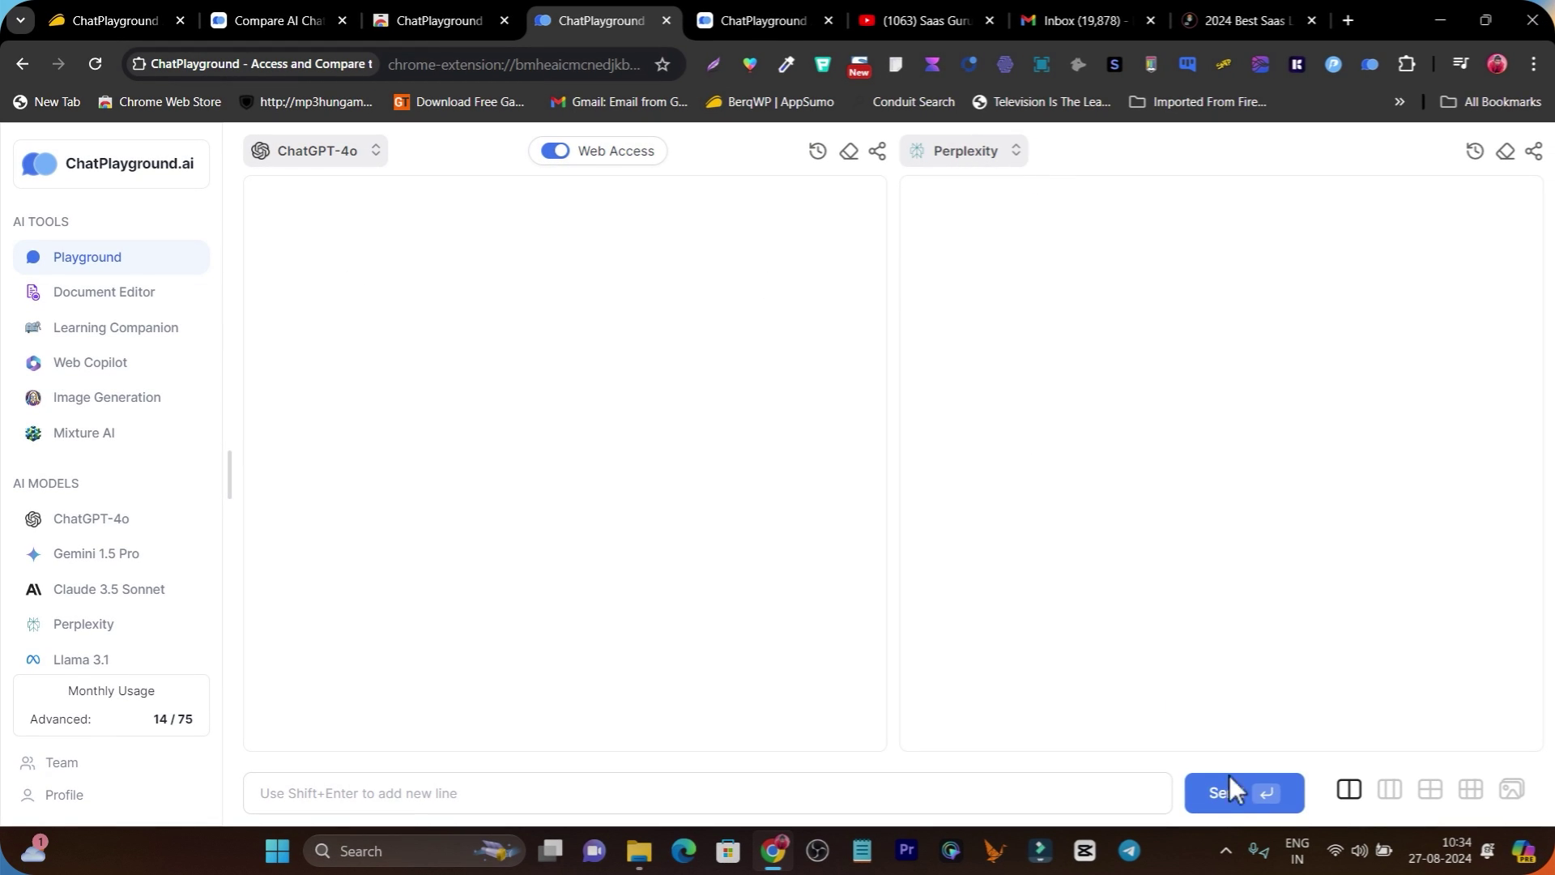
Cycle through the three-column, two-by-two and larger grid layouts, ending on image-input mode
left_click(1390, 790)
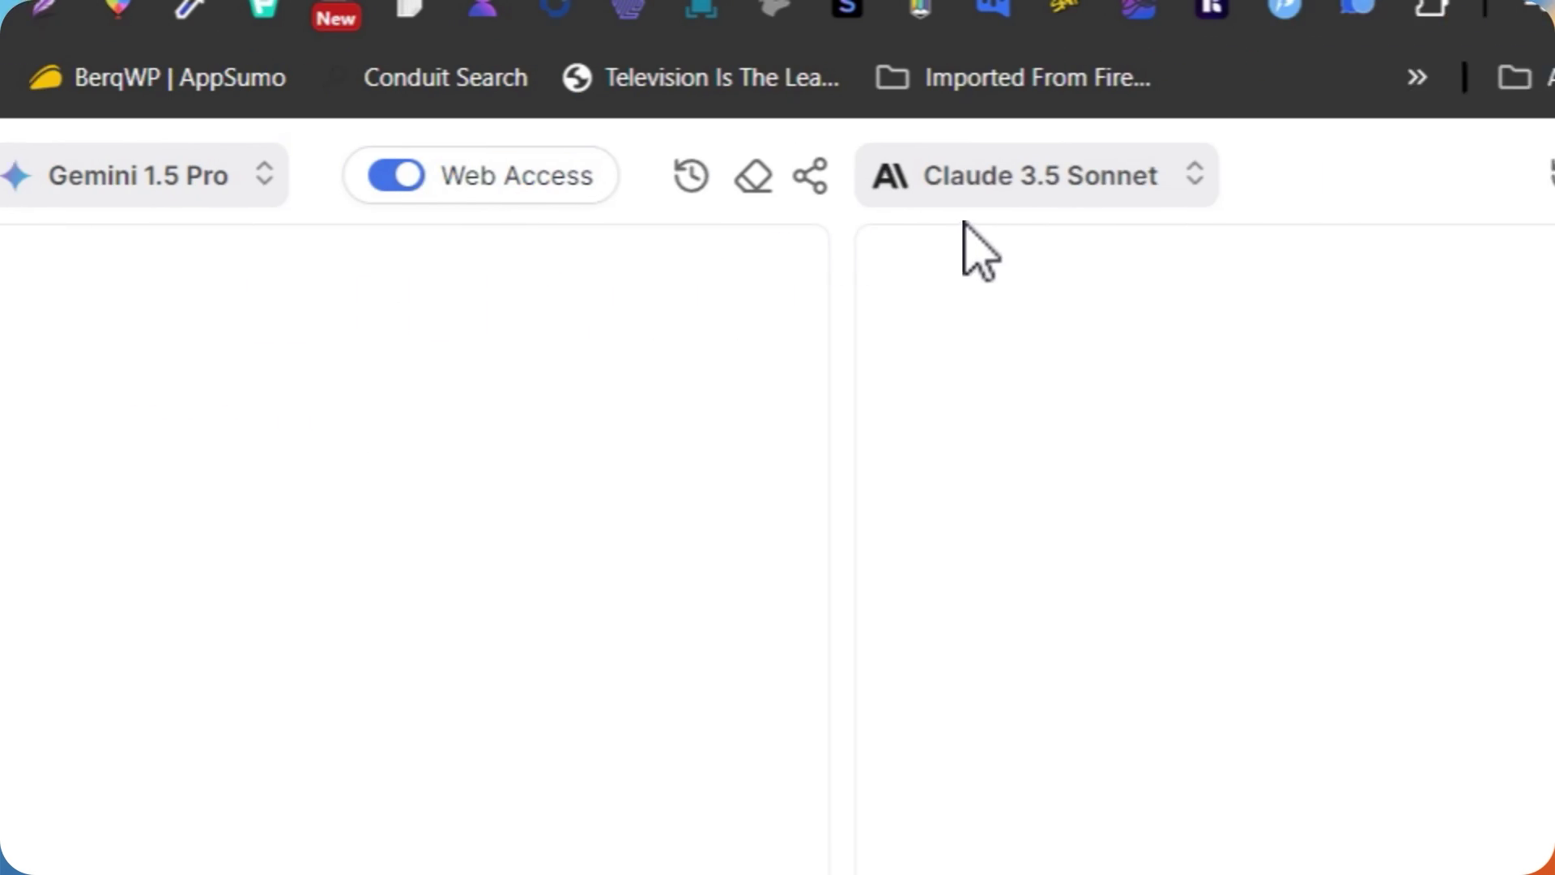
left_click(1305, 705)
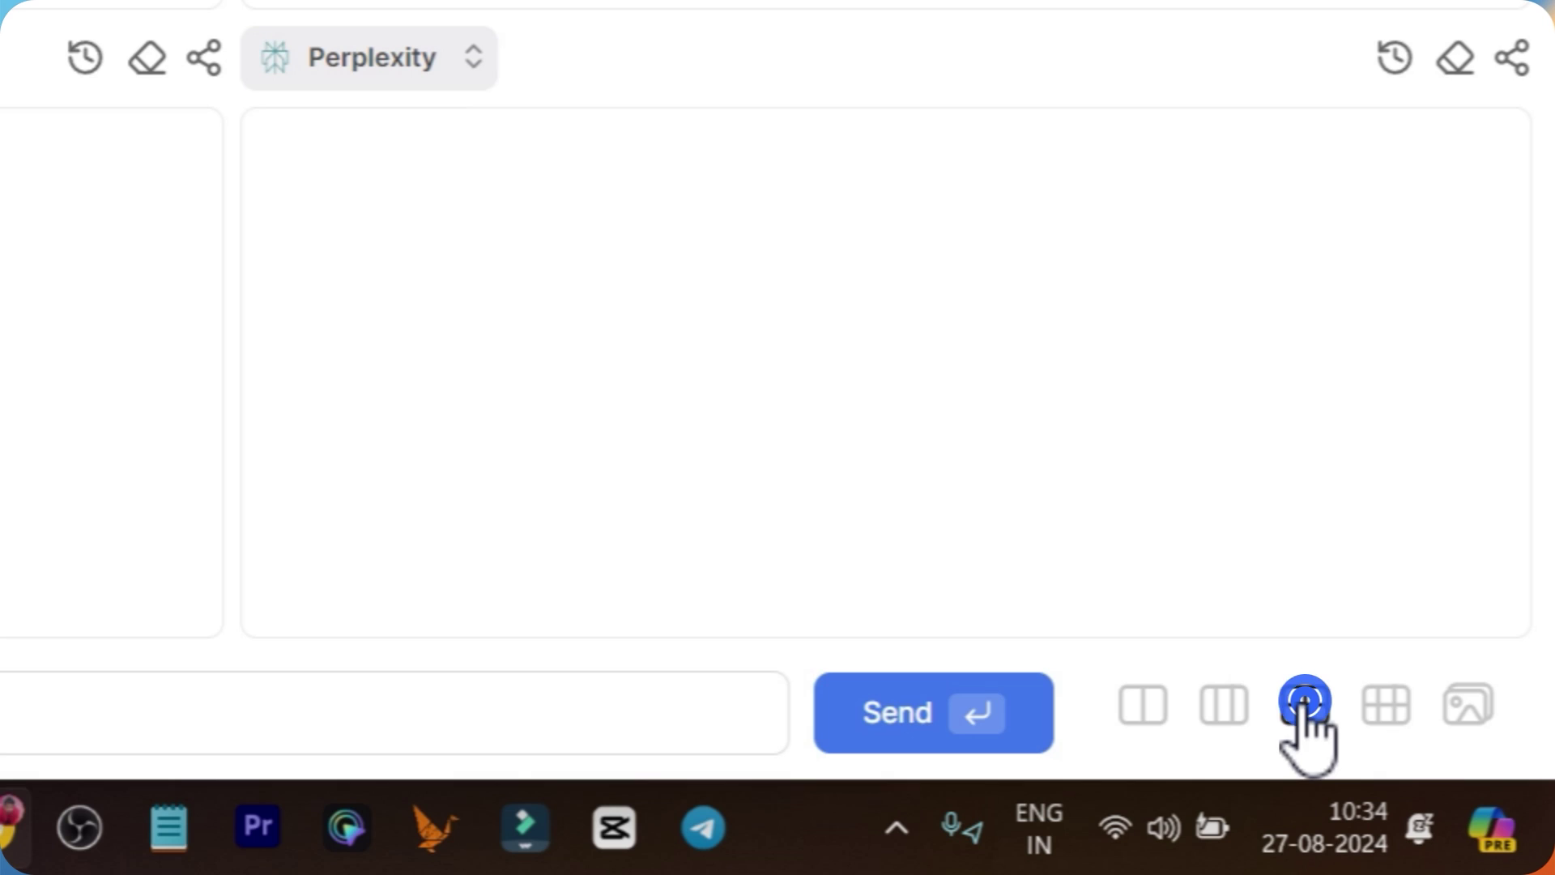
left_click(1392, 705)
left_click(1468, 703)
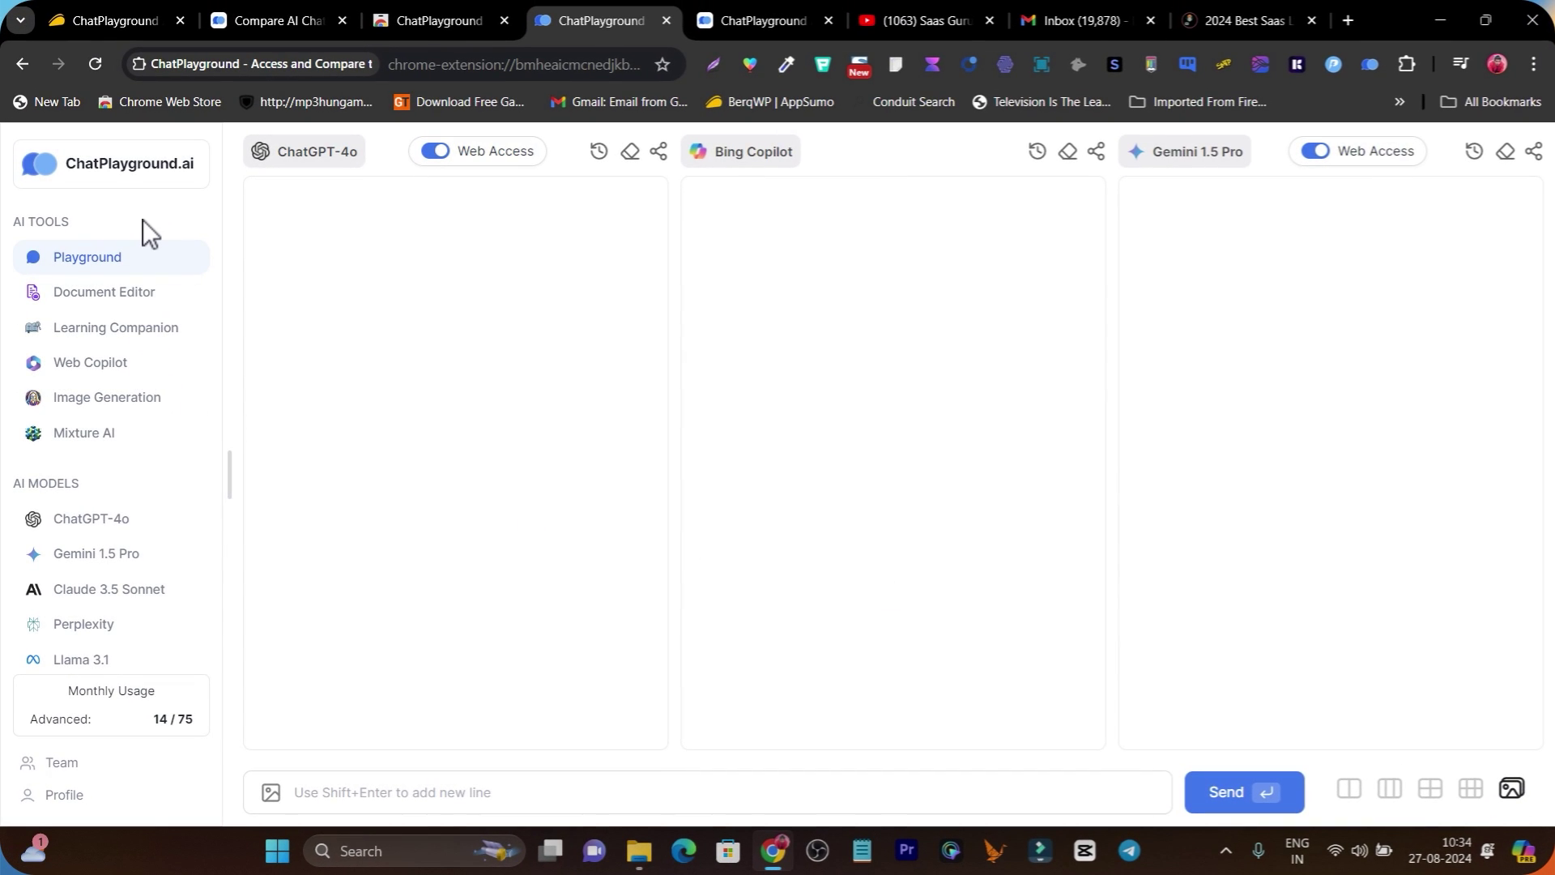
Back on AppSumo, search 'Persona Music' and open its $29 lifetime deal page
left_click(139, 15)
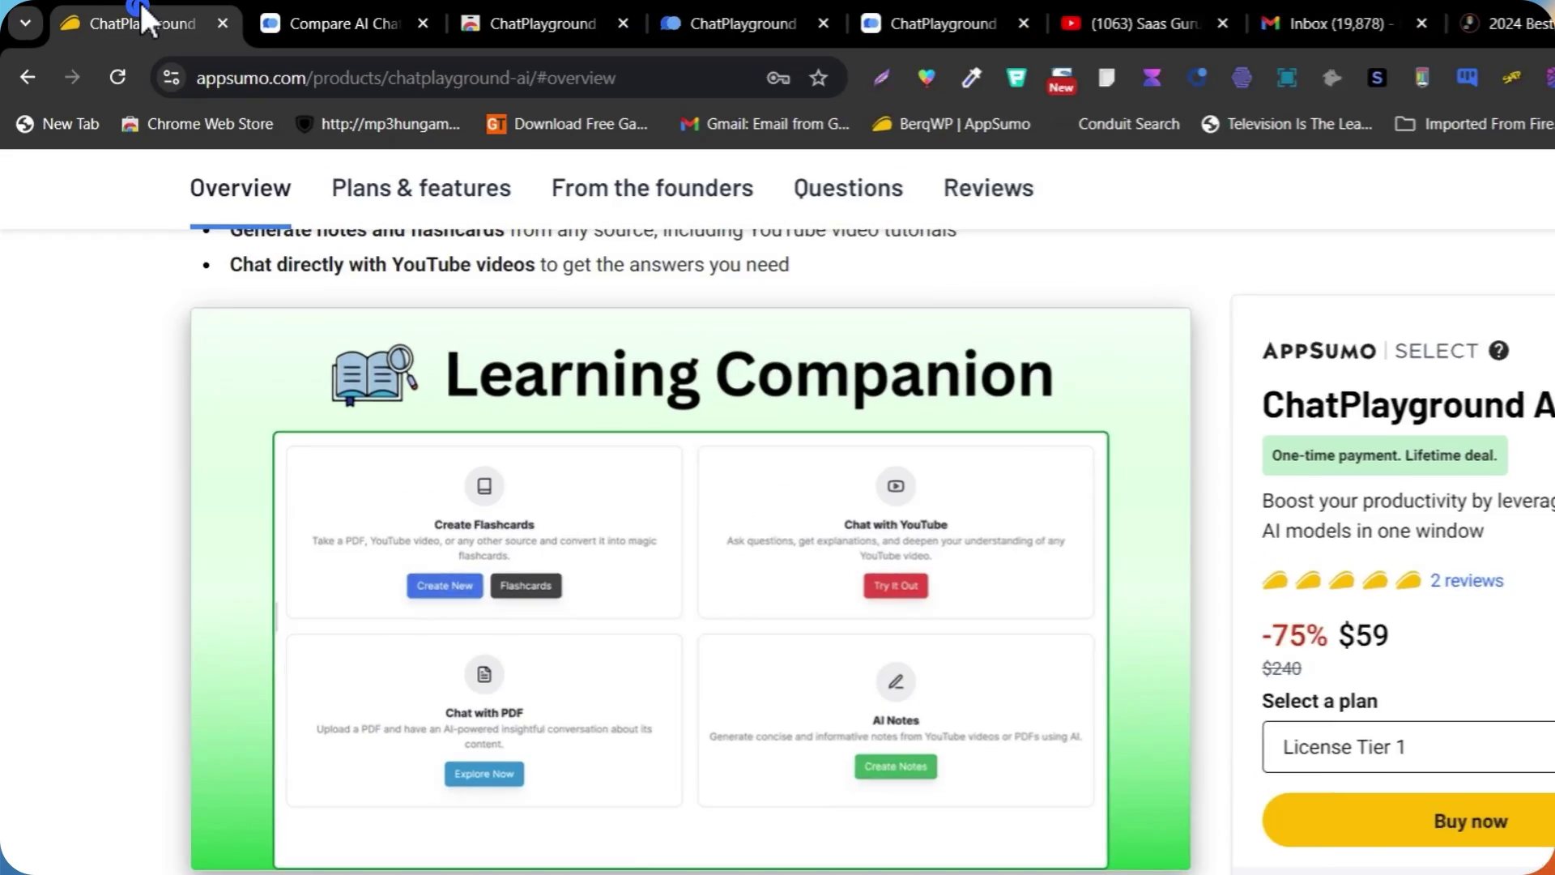
scroll(413, 497, "up", 5)
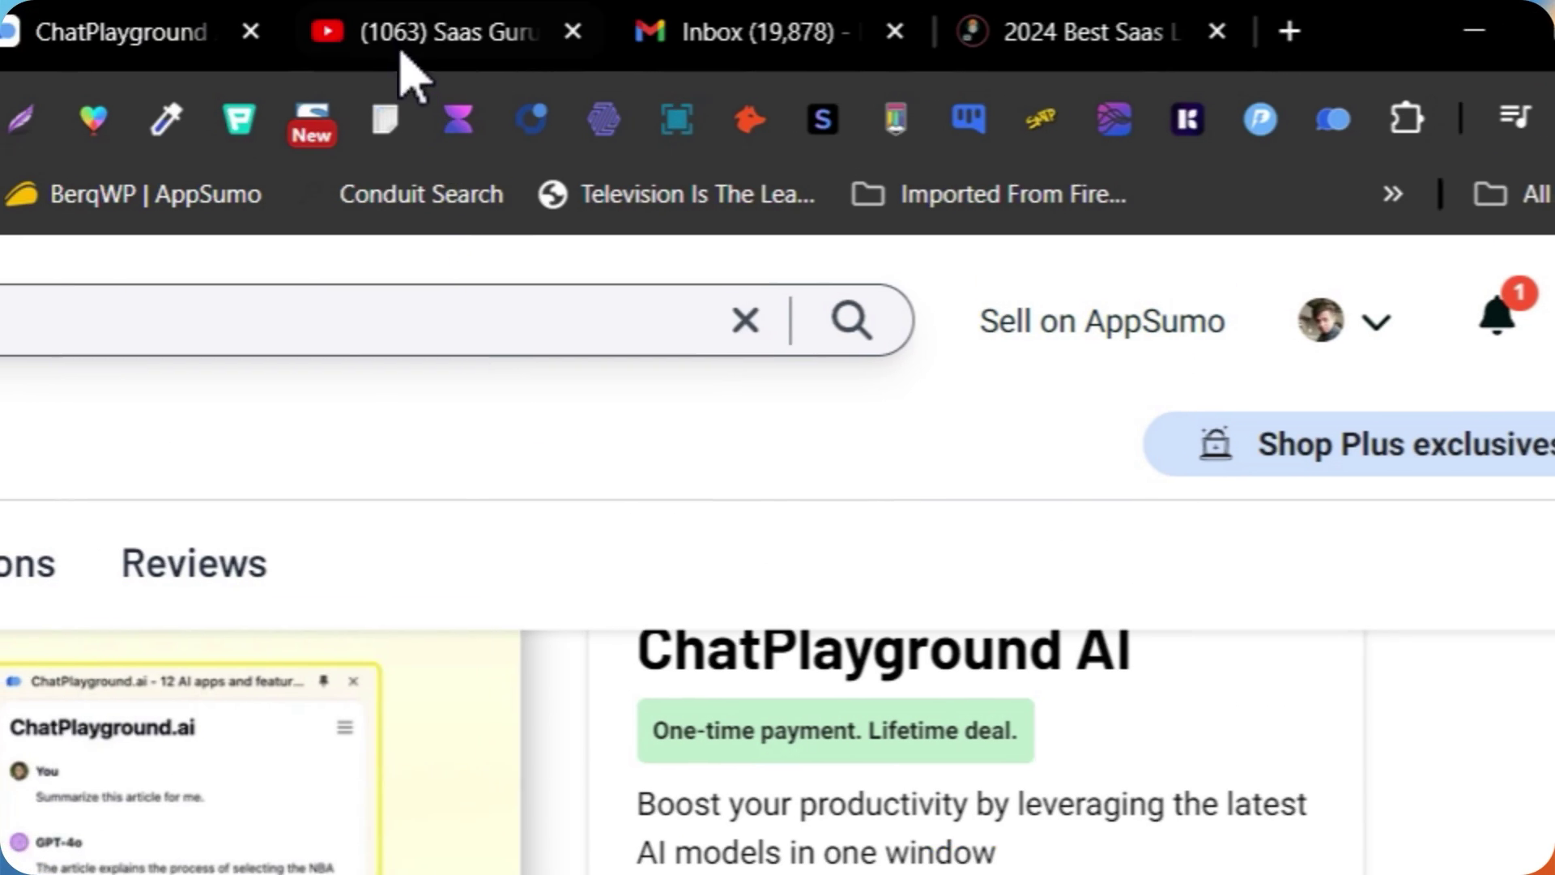
scroll(968, 494, "up", 5)
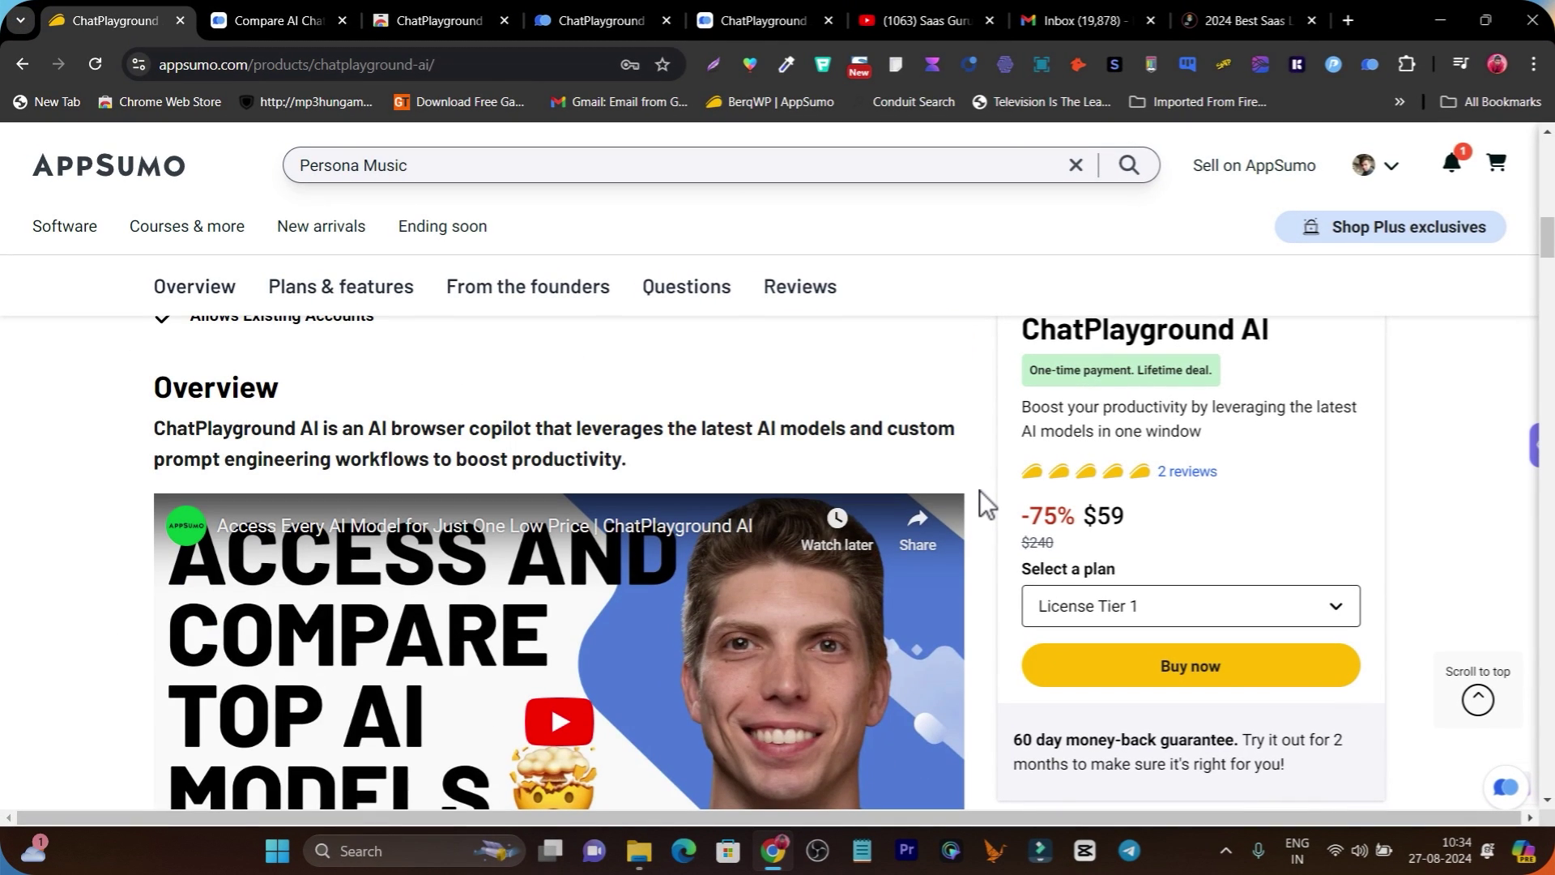
left_click(1127, 169)
left_click(1128, 170)
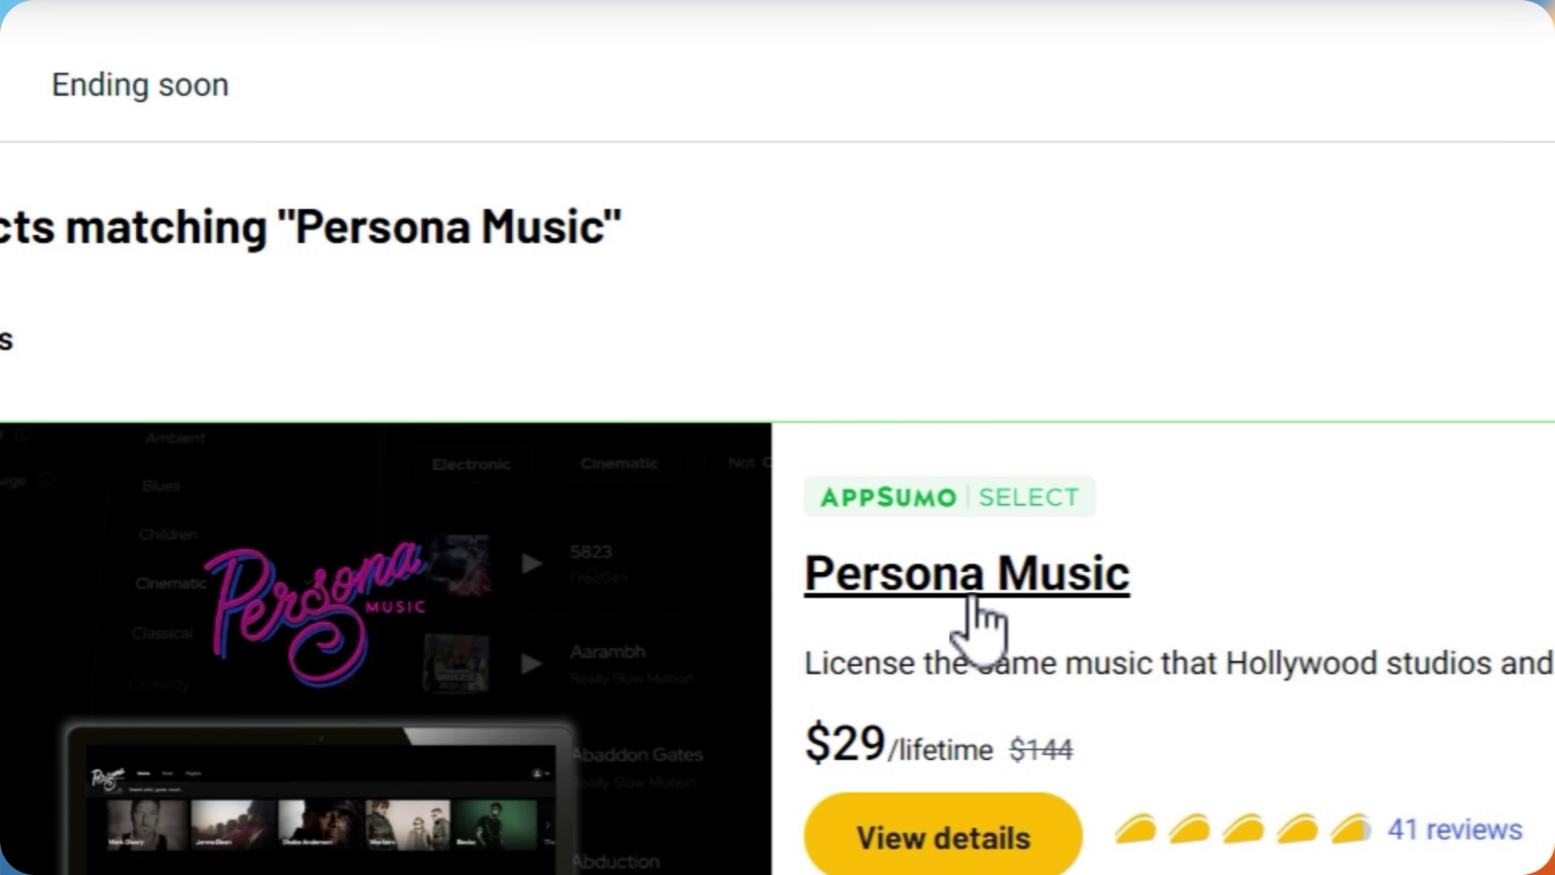
left_click(961, 572)
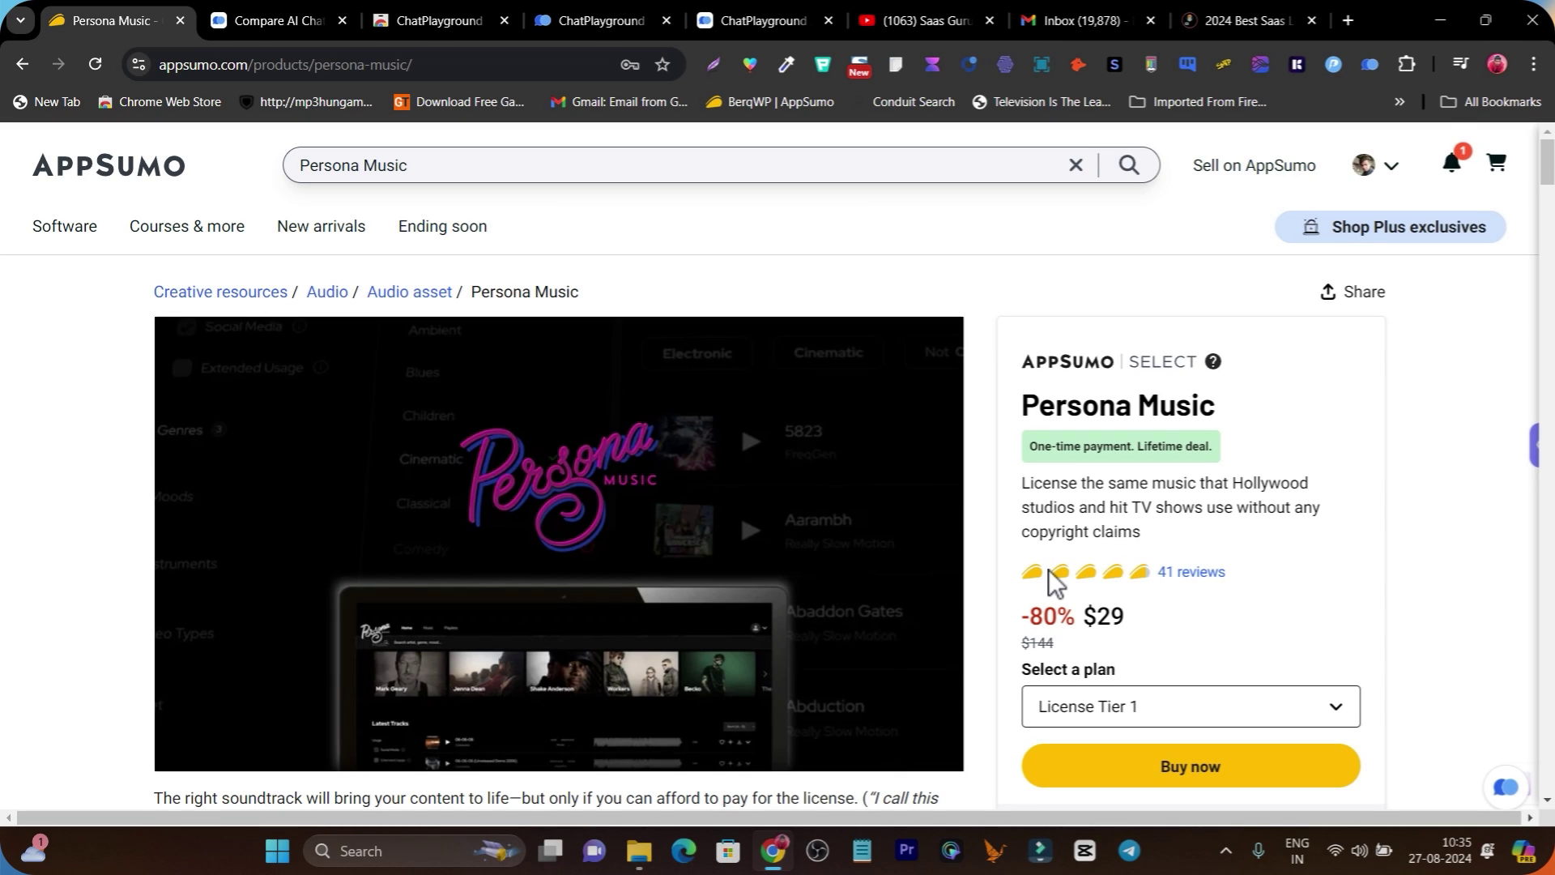
mouse_move(937, 635)
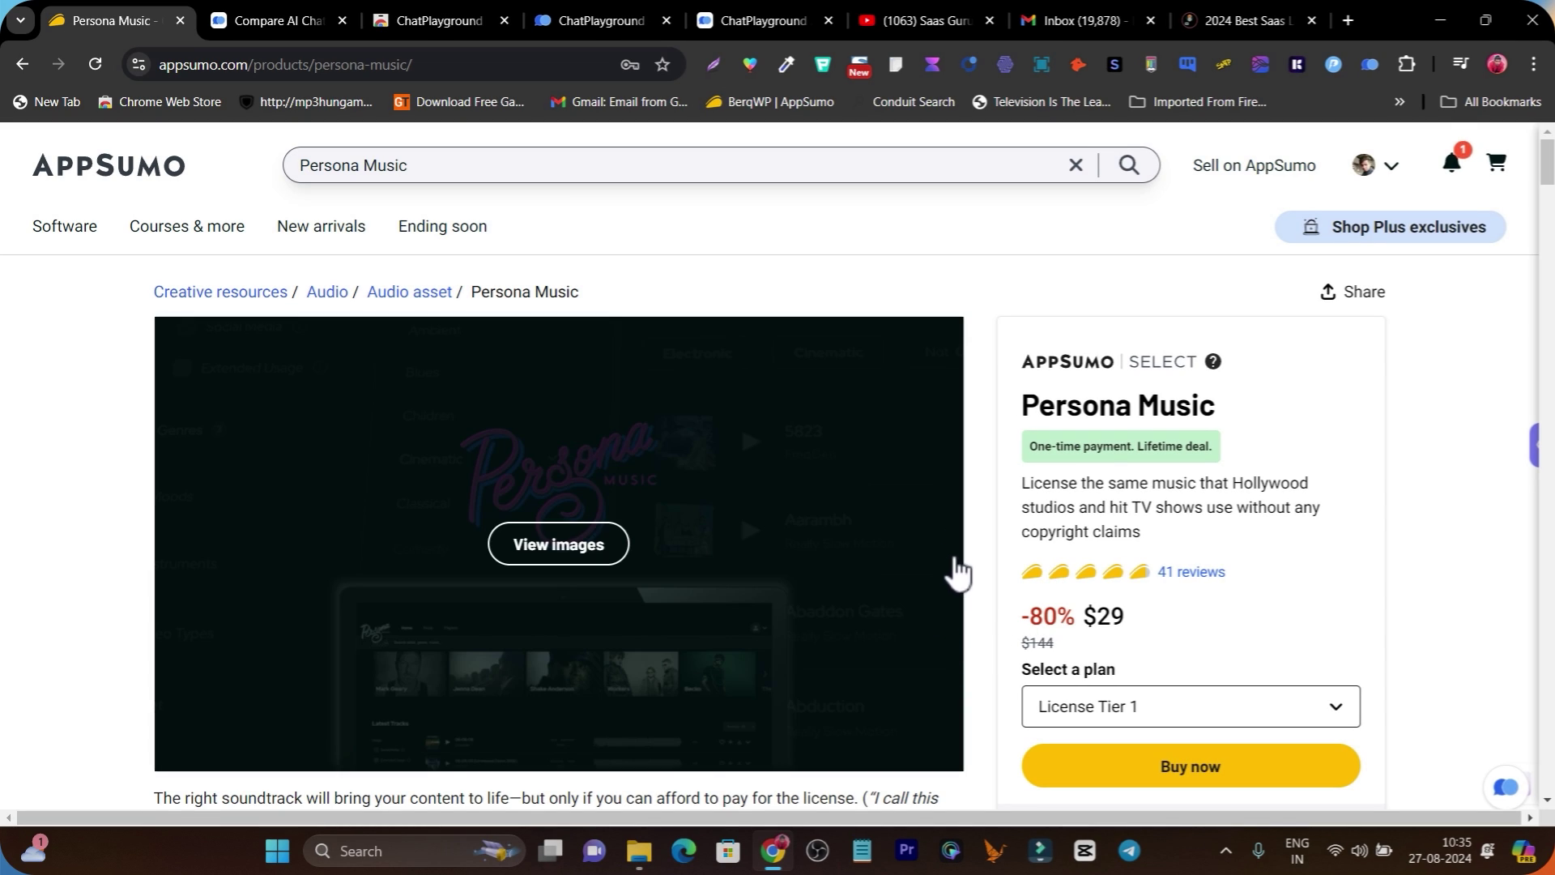